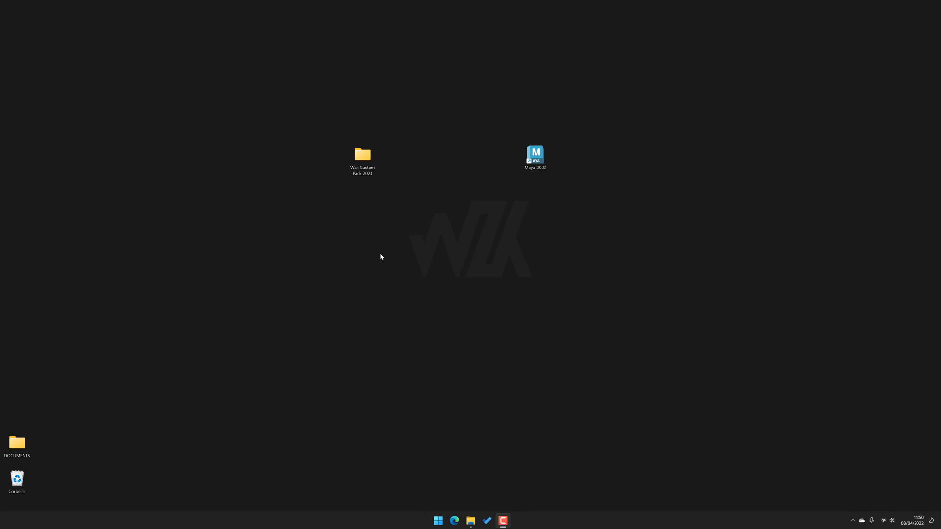
Open the Documents\maya folder in File Explorer and arrange its window below the desktop shortcuts.
left_click(470, 521)
left_click_drag(349, 116, 364, 148)
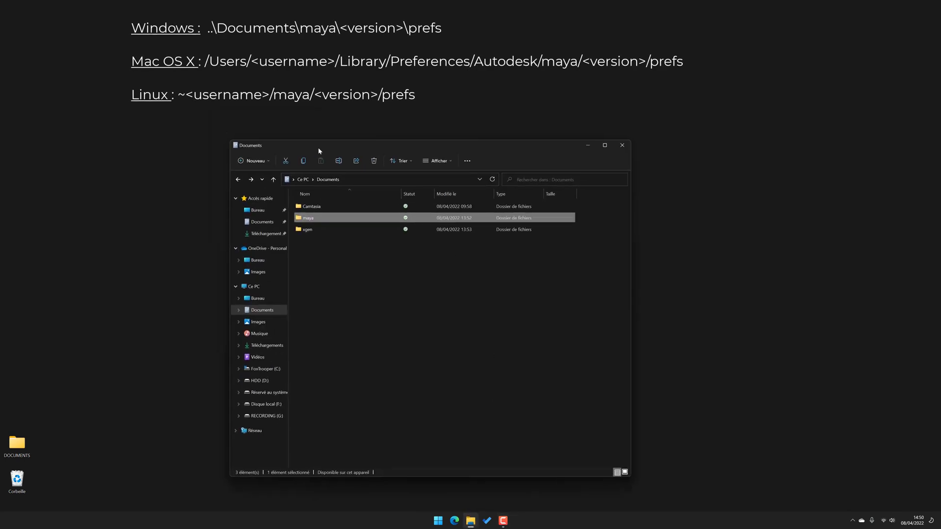
left_click_drag(229, 141, 279, 226)
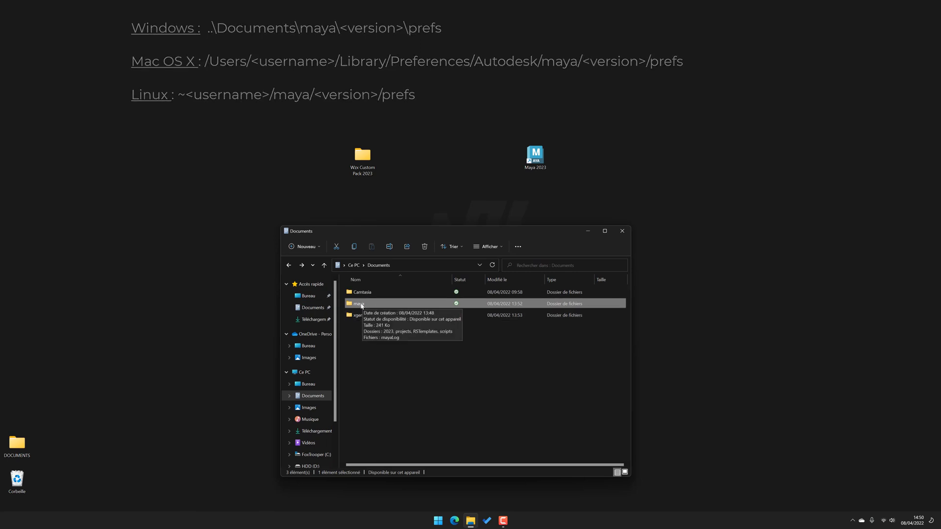
double_click(372, 305)
left_click_drag(395, 234, 395, 213)
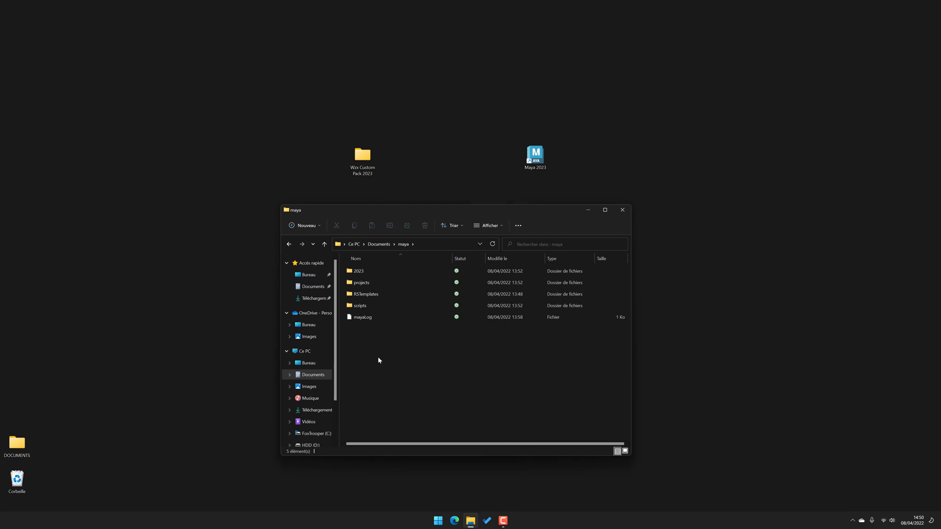
Examine the contents of the 2023 preferences folder and return to its parent maya folder.
double_click(353, 273)
left_click_drag(376, 338, 367, 273)
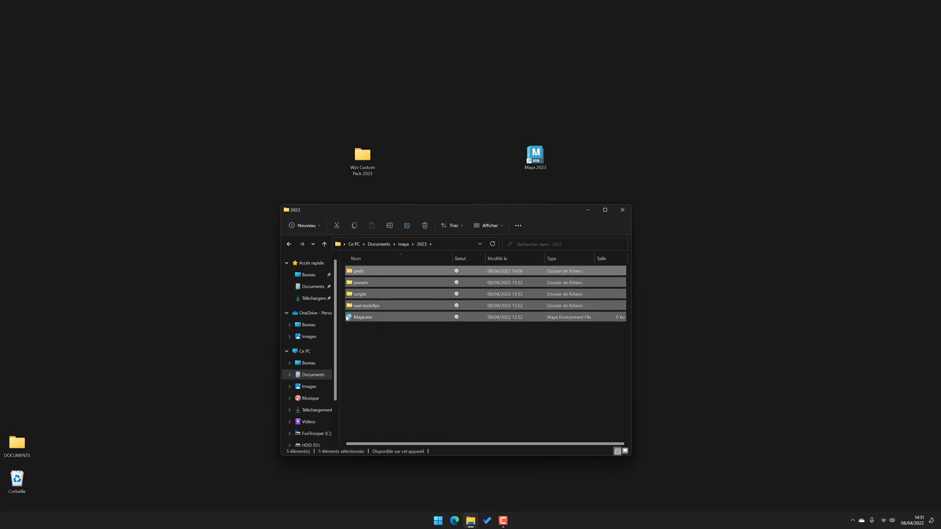
left_click(383, 337)
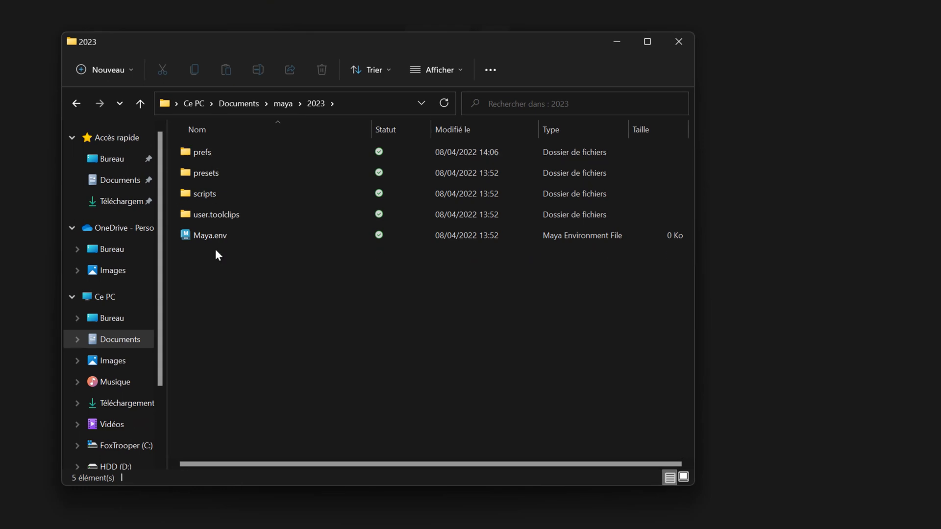
left_click(282, 104)
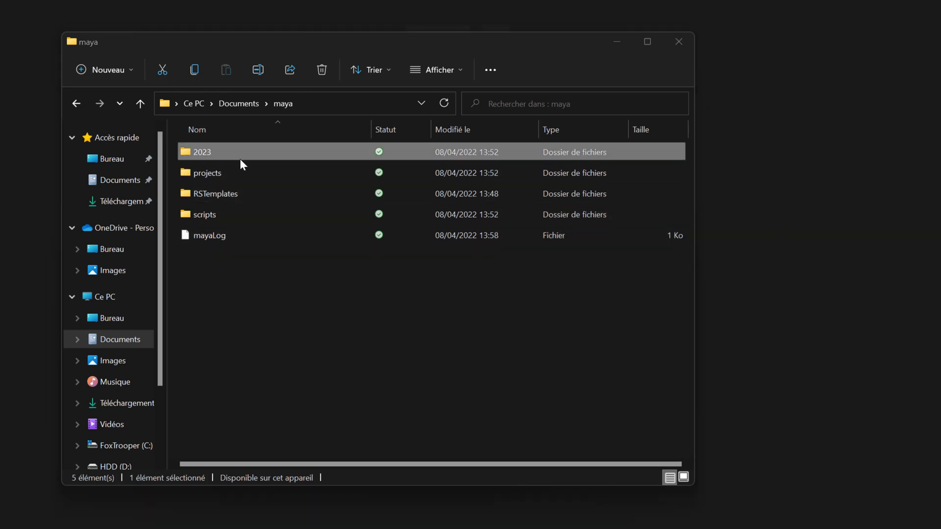
Rename the existing 2023 folder in Documents\maya to 2023.bckp as a backup.
left_click(214, 174)
left_click(211, 153)
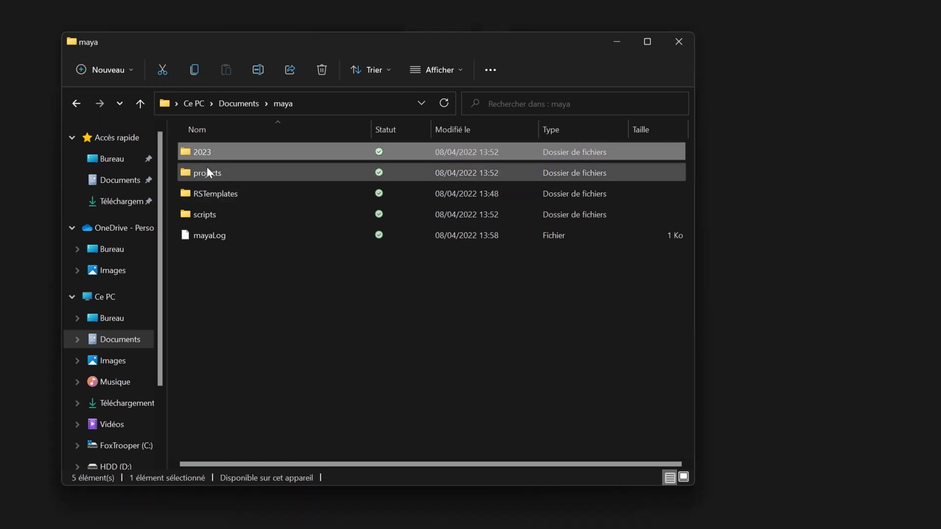
left_click(222, 155)
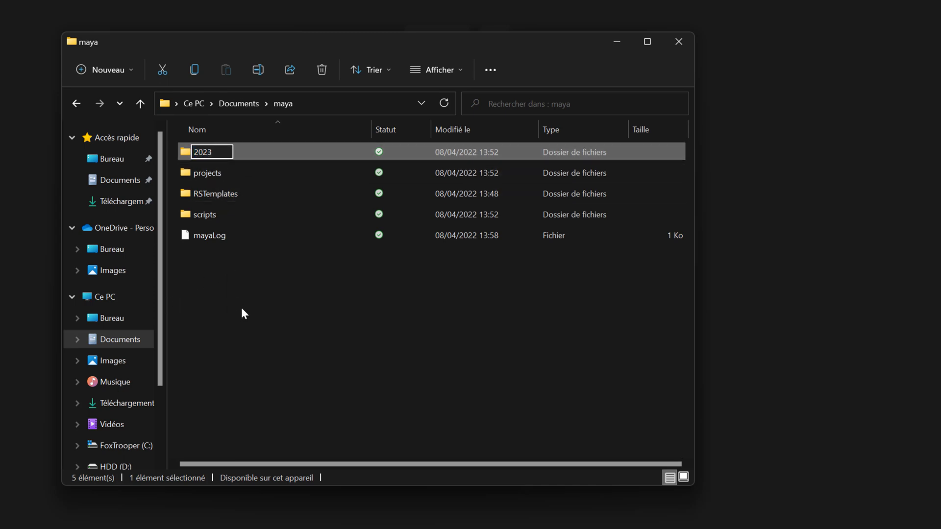
type(".bckp")
key("Return")
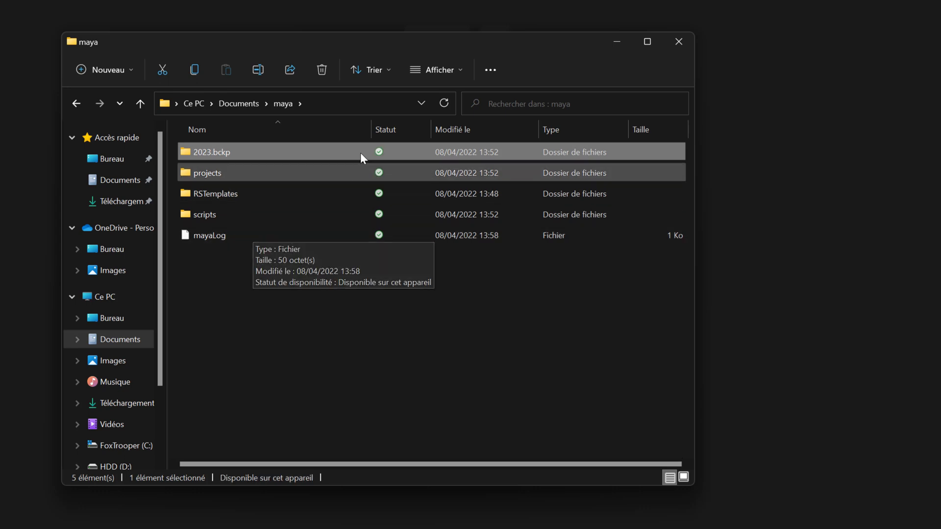
left_click(249, 187)
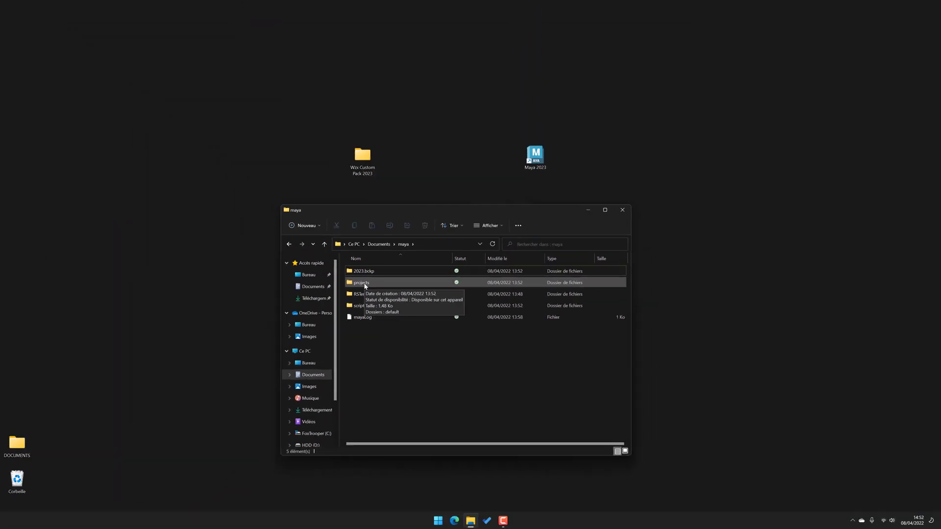
Move the 2023 folder and the three Maya icon files from the Wzx Custom Pack 2023 folder into Documents\maya.
left_click(363, 156)
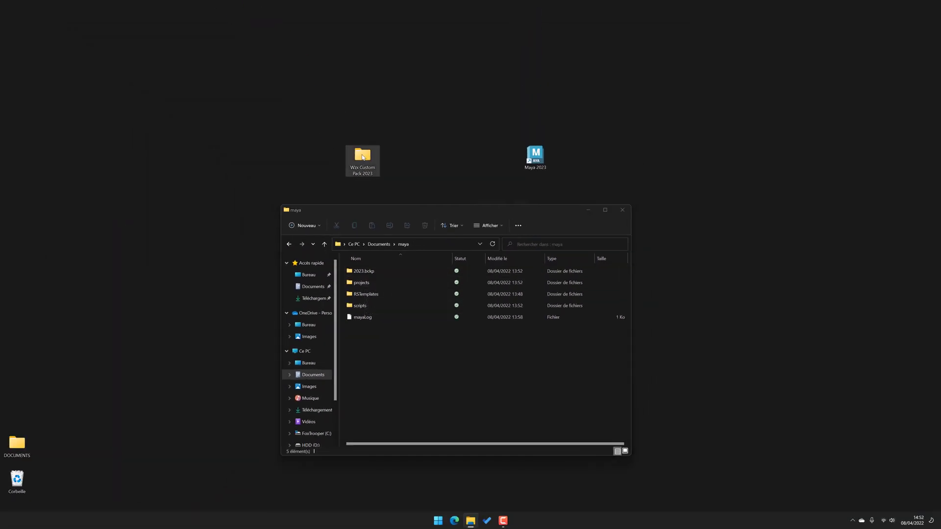
double_click(362, 156)
left_click_drag(397, 212, 162, 29)
left_click_drag(113, 88, 446, 385)
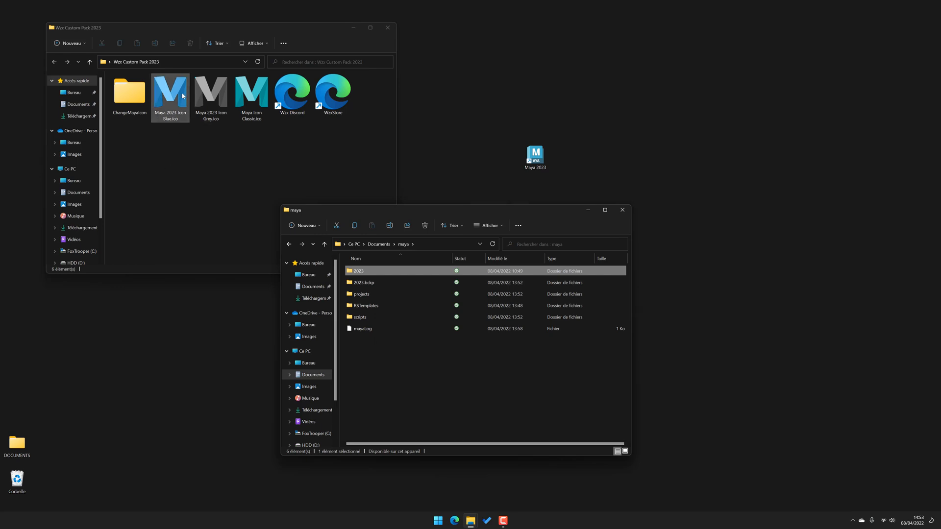
left_click_drag(167, 140, 252, 105)
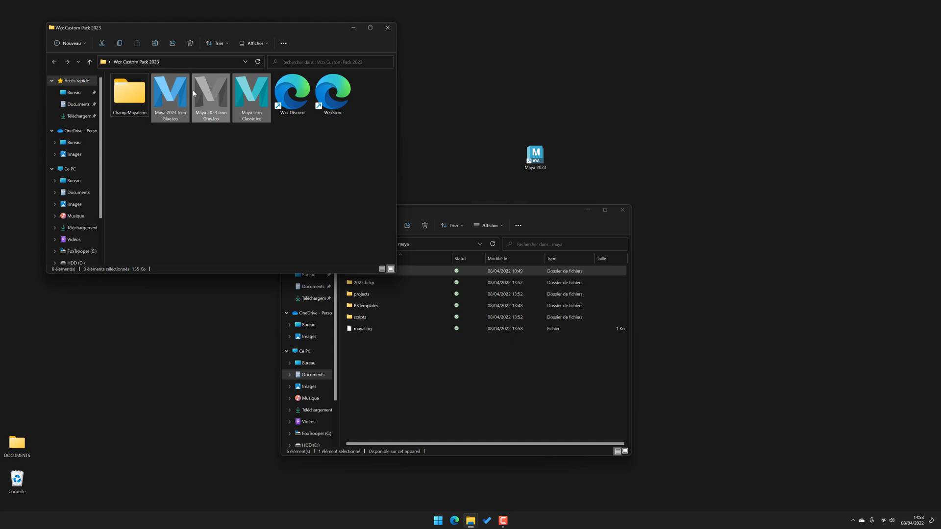
left_click_drag(190, 105, 416, 384)
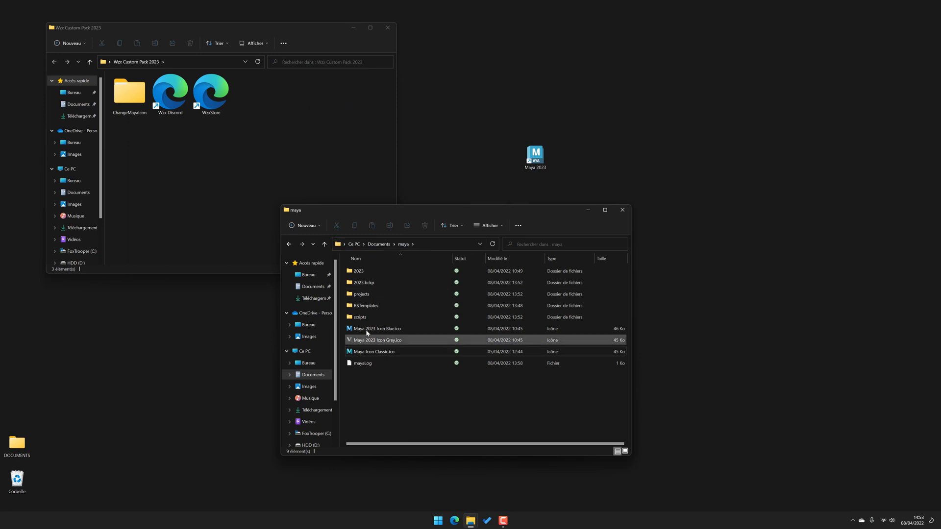
Change the Maya 2023 desktop shortcut's icon to Maya 2023 Icon Blue.ico from Documents\maya.
left_click_drag(535, 156, 525, 89)
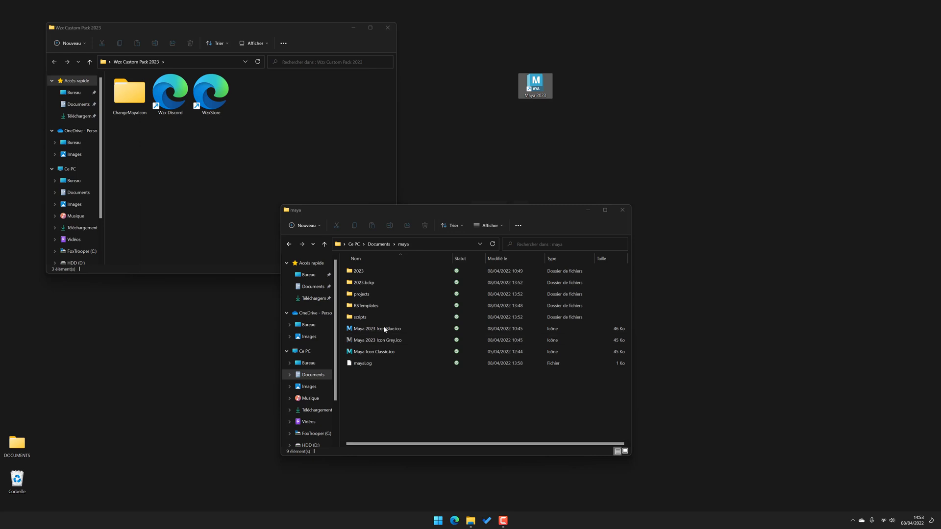
right_click(536, 85)
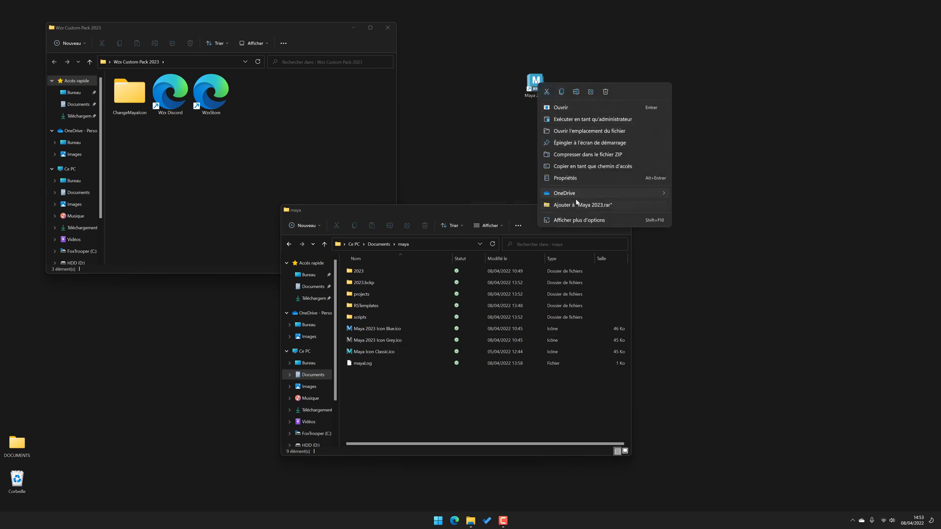
left_click(576, 220)
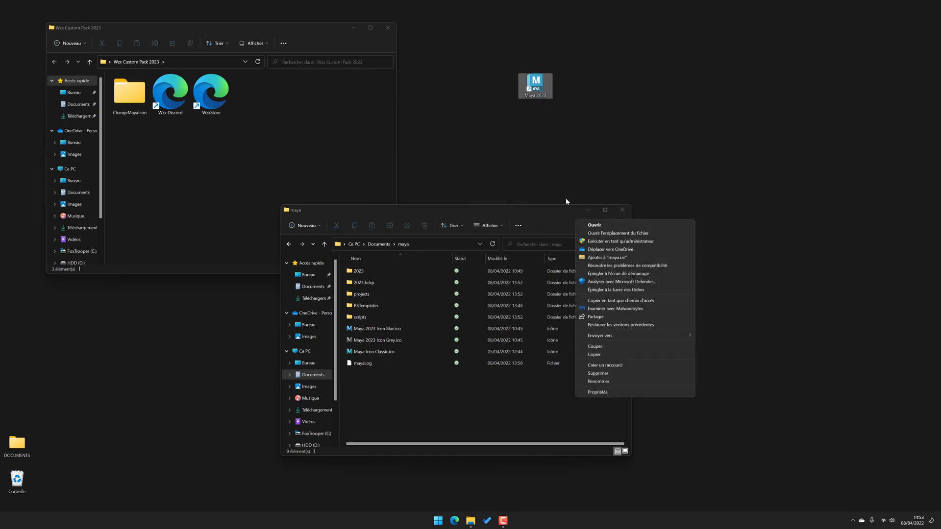
left_click(607, 393)
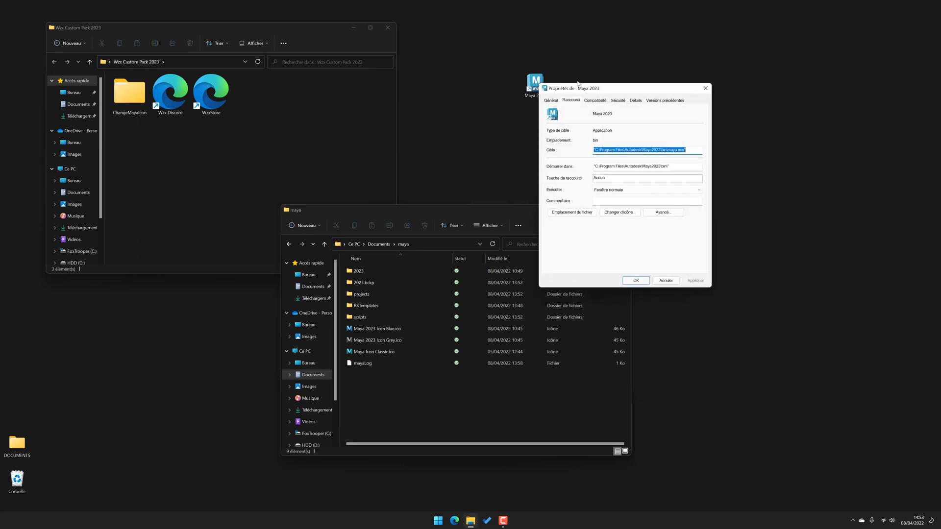
left_click_drag(584, 87, 356, 49)
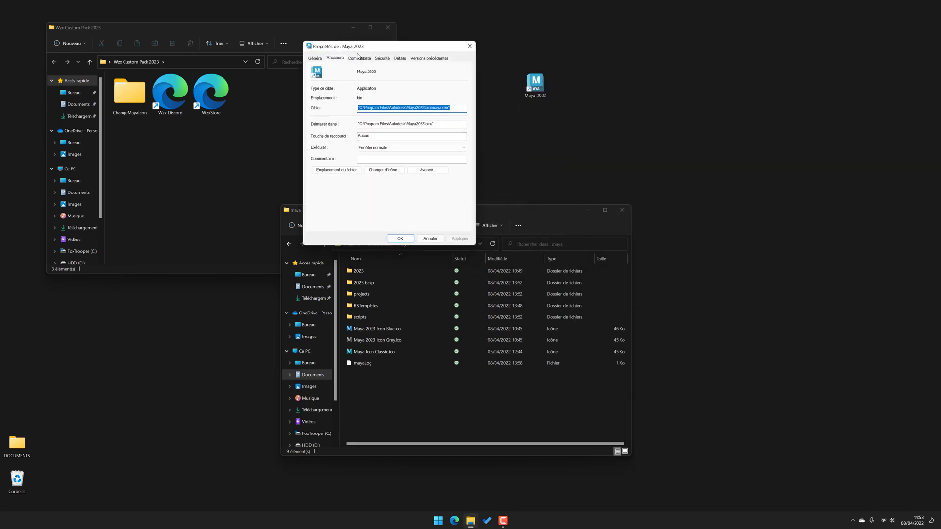
left_click(384, 170)
left_click(411, 110)
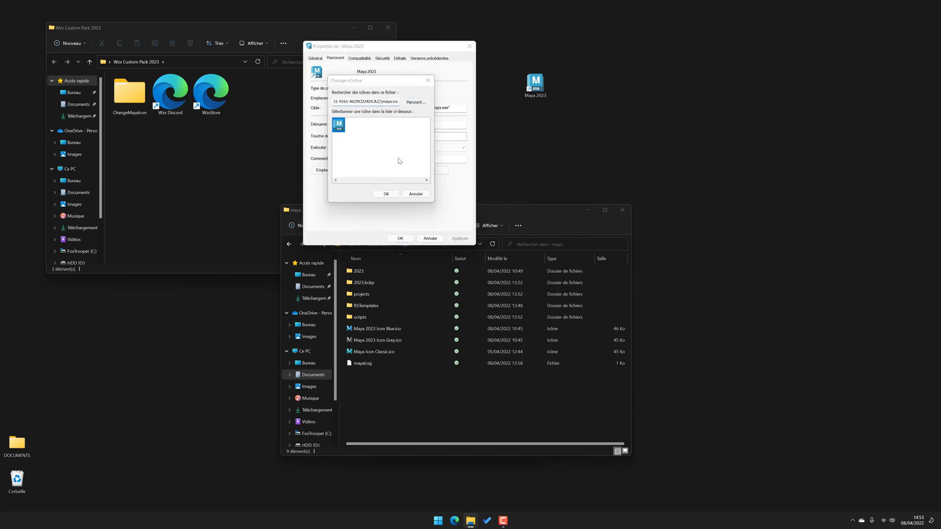
left_click(362, 184)
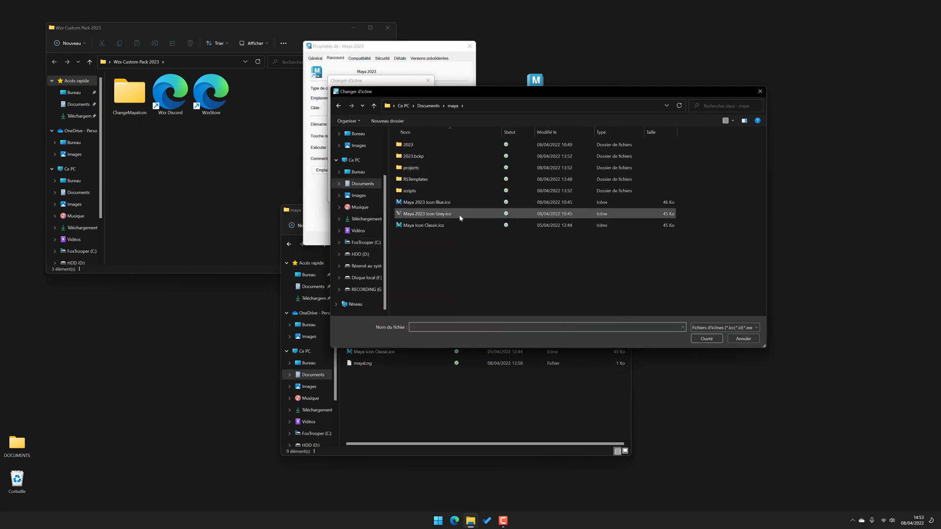
double_click(439, 205)
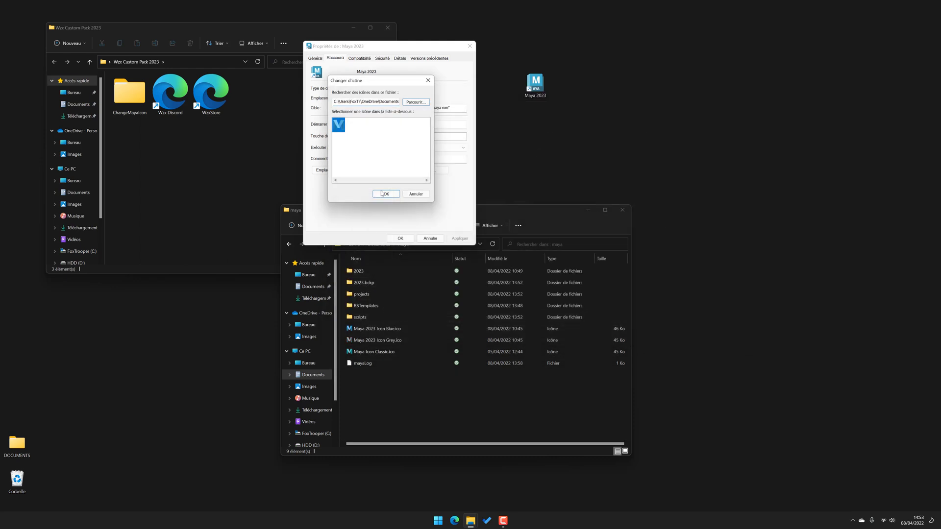
left_click(385, 194)
left_click(400, 237)
Pin the Maya 2023 shortcut to the taskbar and place it just before File Explorer.
left_click_drag(536, 84, 499, 117)
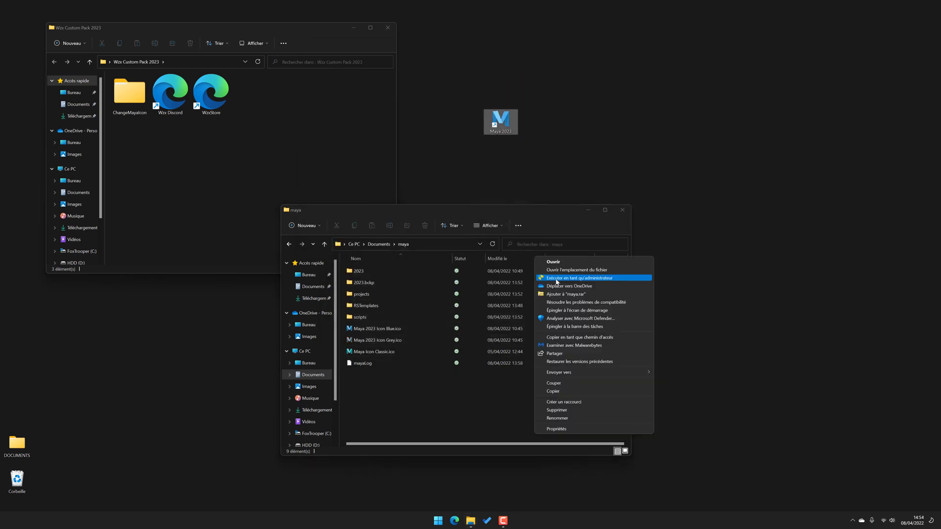
left_click(556, 327)
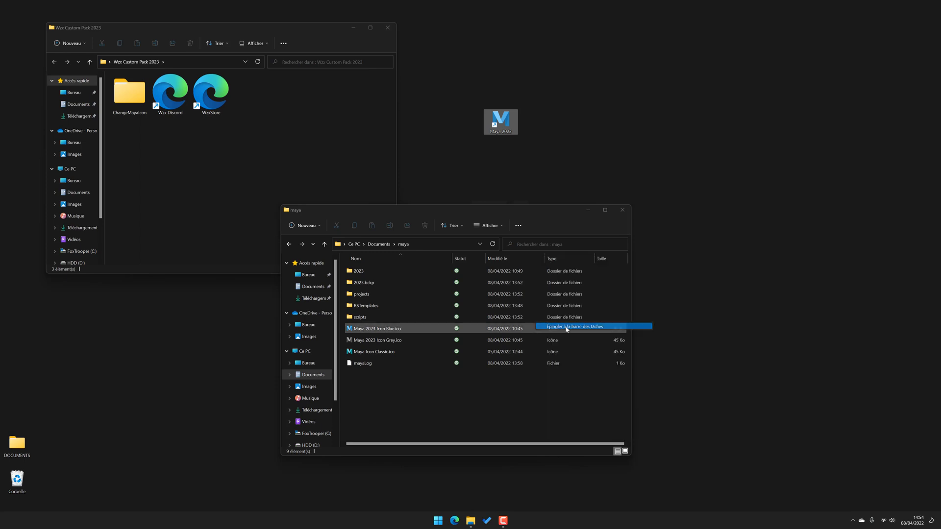
left_click_drag(512, 520, 464, 524)
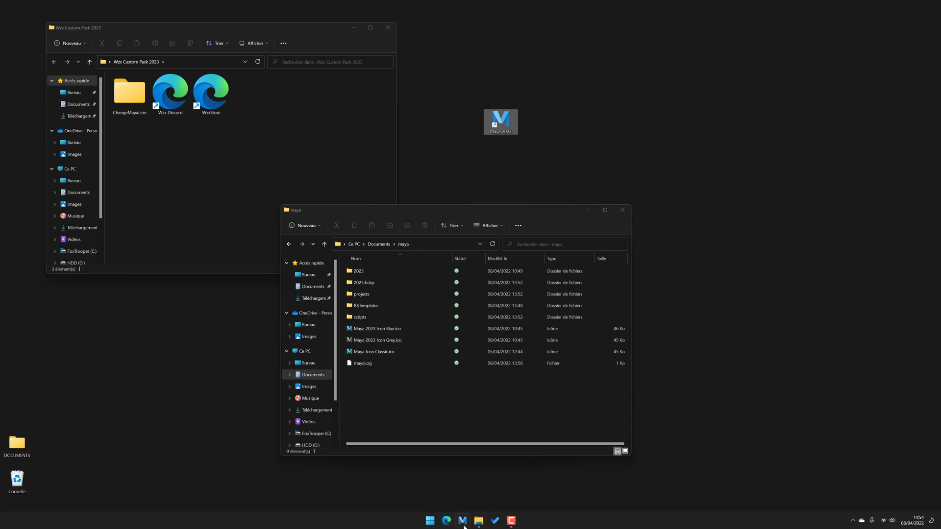
Close the maya folder window and launch Maya 2023 from its desktop shortcut.
left_click(655, 370)
left_click(621, 210)
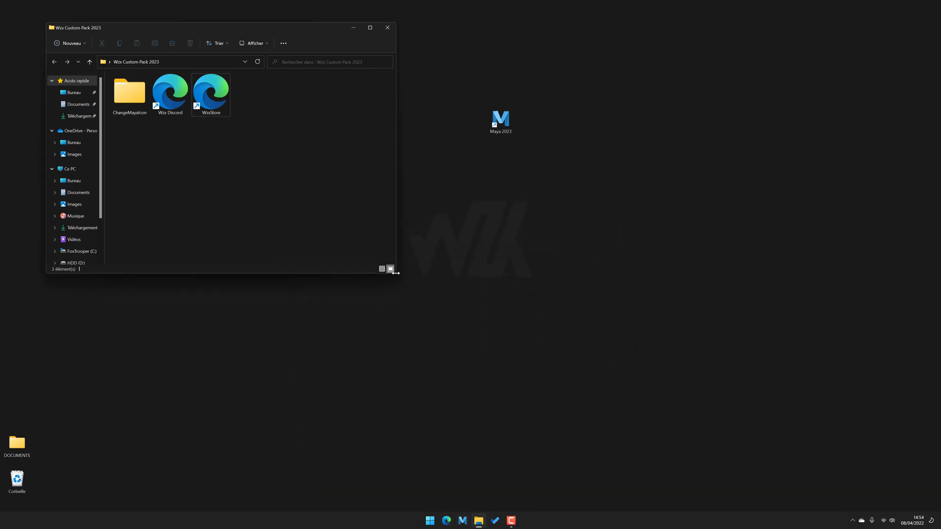
left_click_drag(396, 273, 288, 273)
left_click(501, 120)
double_click(502, 120)
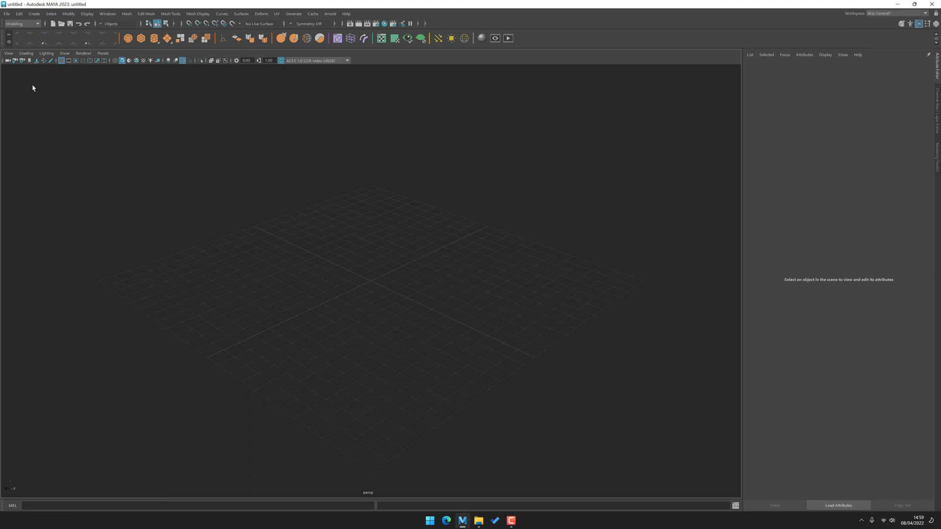
Switch to File Explorer and open the wzx icon folder under Documents\maya\2023\prefs\icons.
left_click(477, 520)
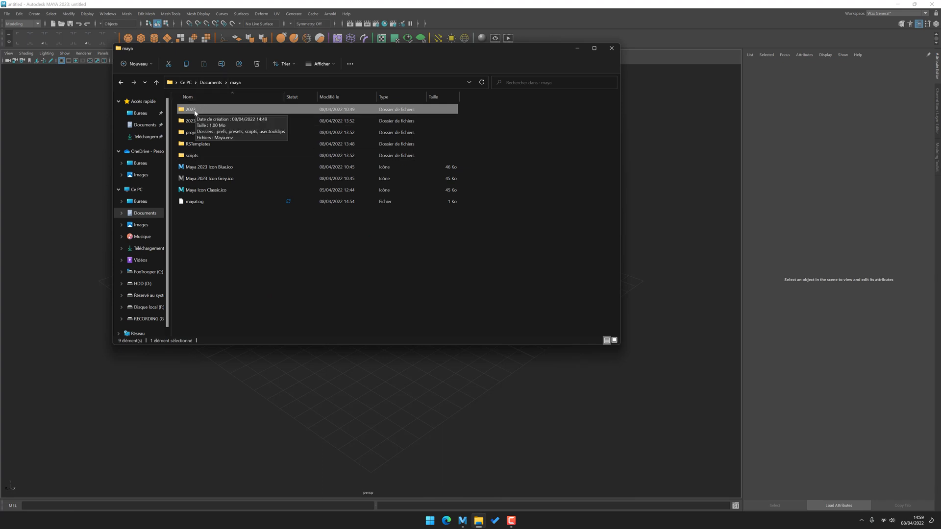
double_click(200, 110)
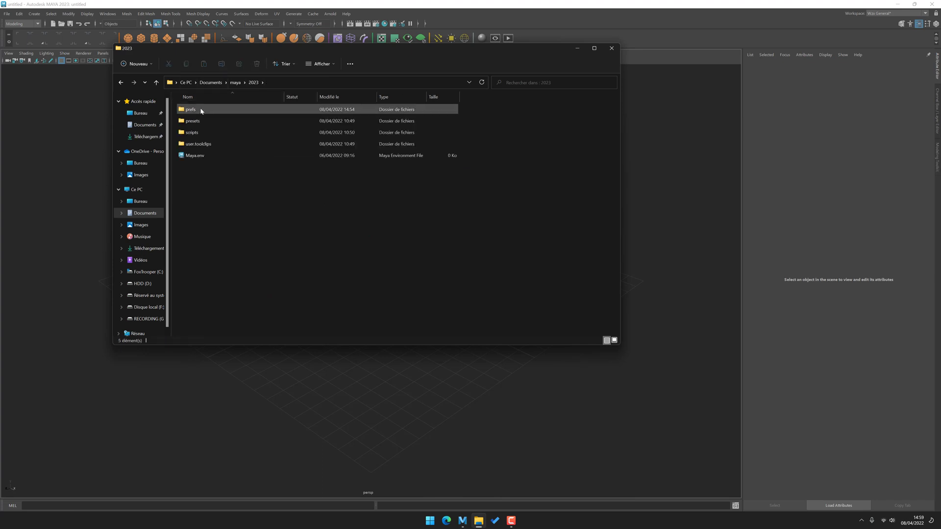
double_click(200, 110)
left_click(206, 121)
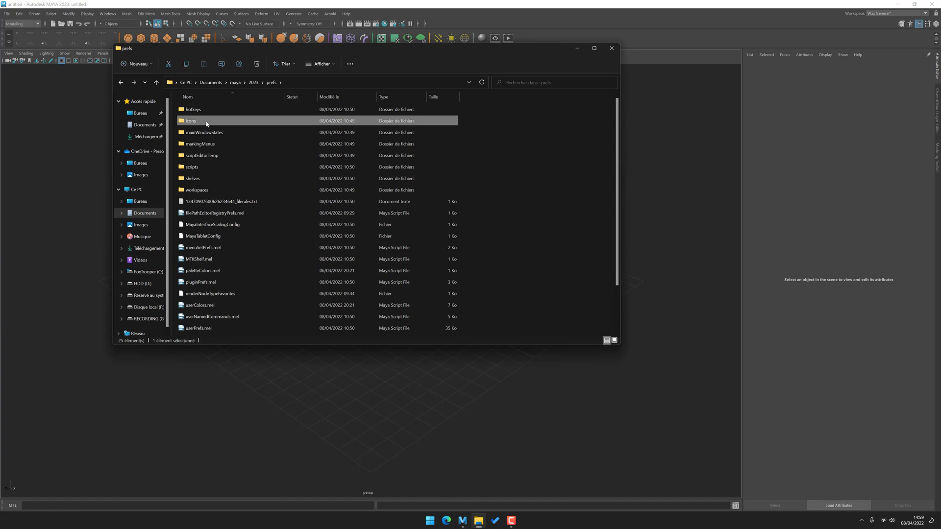
double_click(206, 123)
double_click(196, 120)
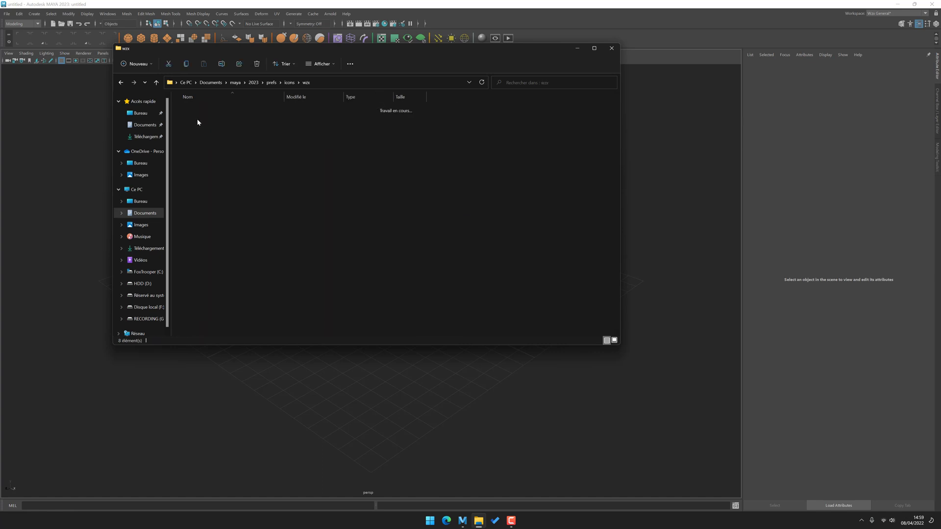
Look over the PNG shelf icons in the wzx folder and select the folder's full path.
left_click_drag(237, 155, 488, 129)
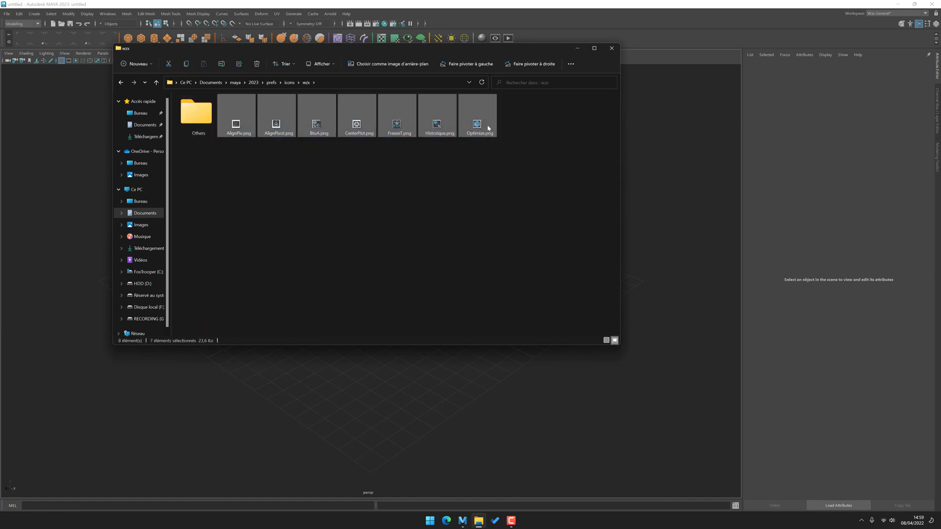
left_click(414, 157)
left_click(325, 83)
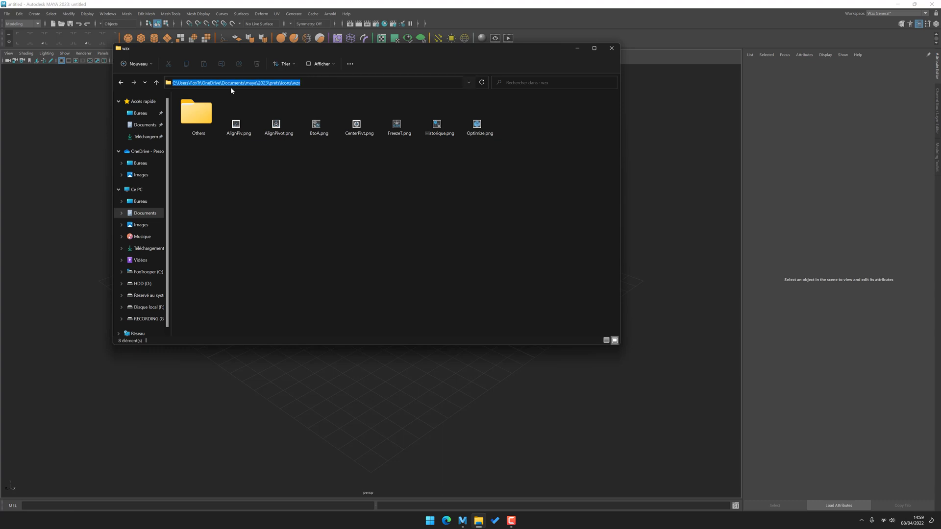
Switch back to Maya and open the first separator of the wzx shelf in the Shelf Editor.
left_click(88, 4)
right_click(23, 39)
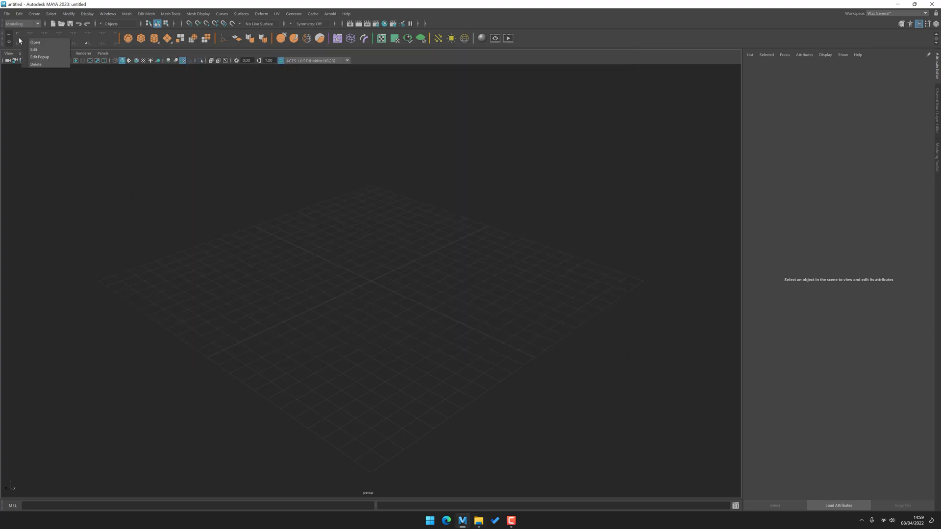
left_click(33, 50)
left_click(188, 135)
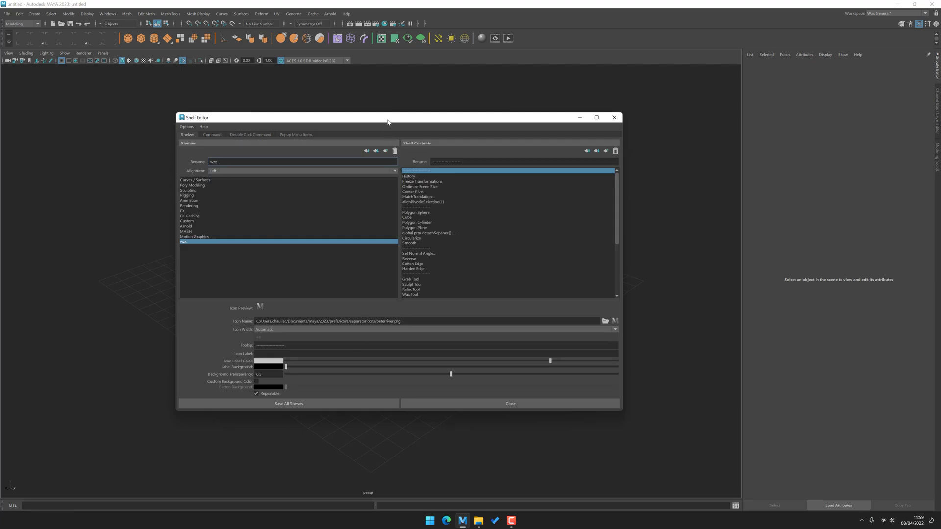
left_click_drag(387, 122, 387, 85)
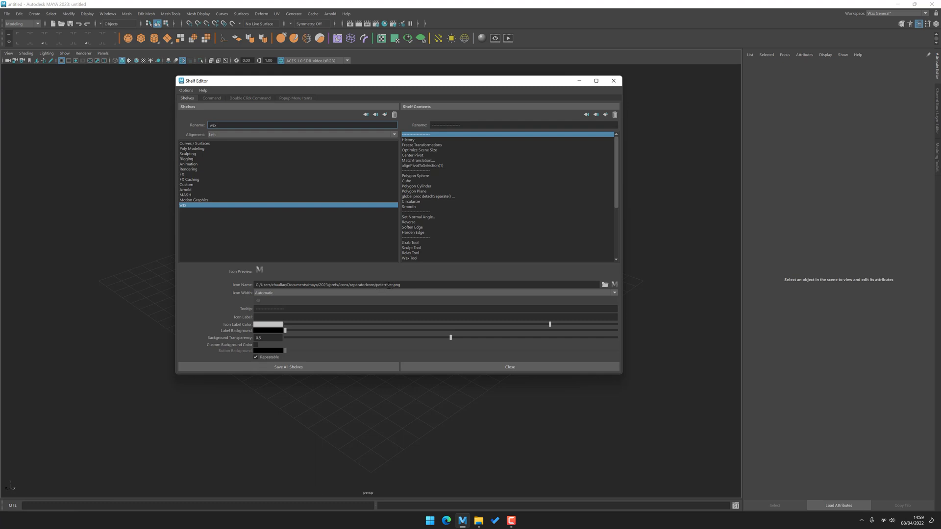
Assign peterriver.png from the separatoricons folder as the first separator's icon and save all shelves.
left_click(605, 284)
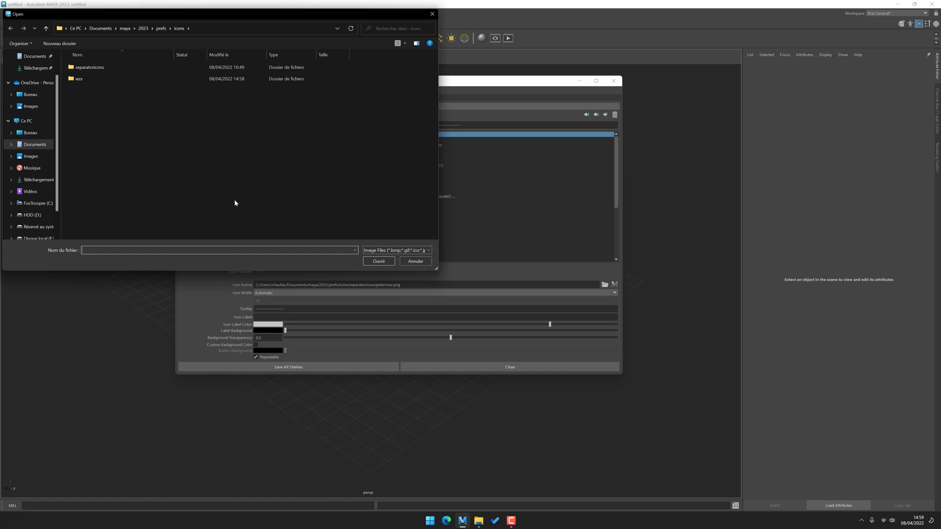
double_click(90, 70)
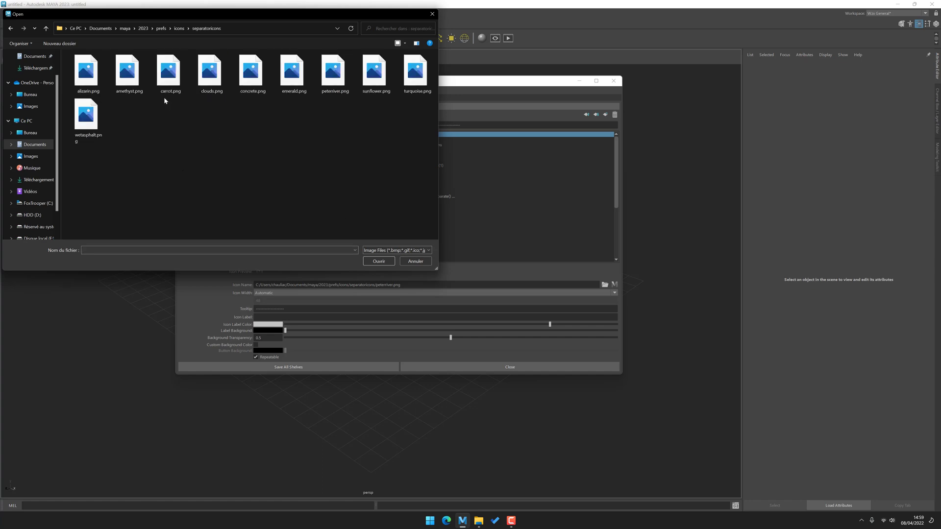
double_click(334, 72)
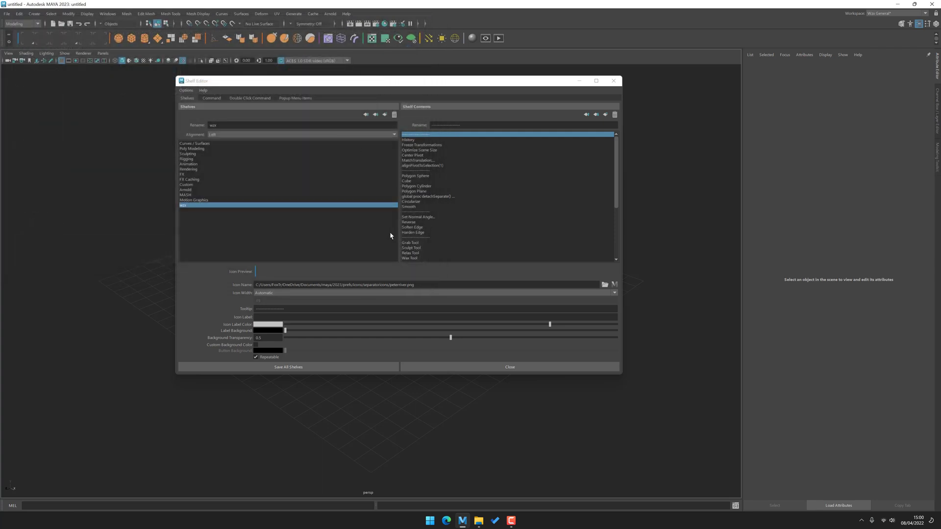
left_click_drag(402, 83, 405, 59)
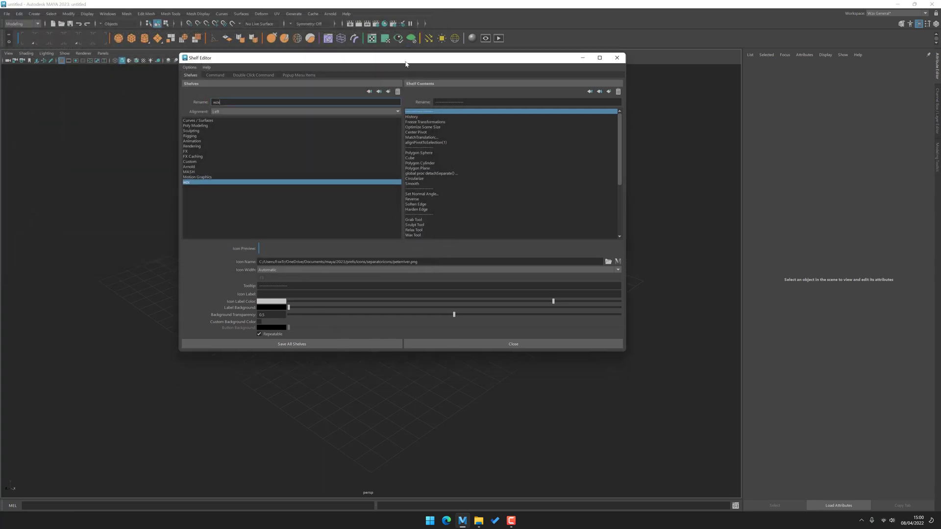
left_click(276, 344)
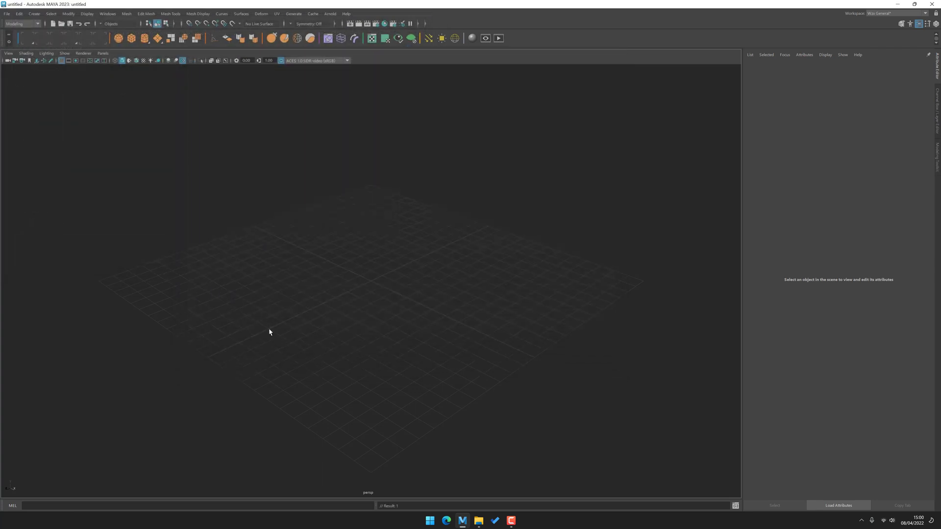
Edit the History shelf item, assign Historique.png from the wzx icon folder as its icon, and save all shelves.
right_click(24, 40)
left_click(38, 54)
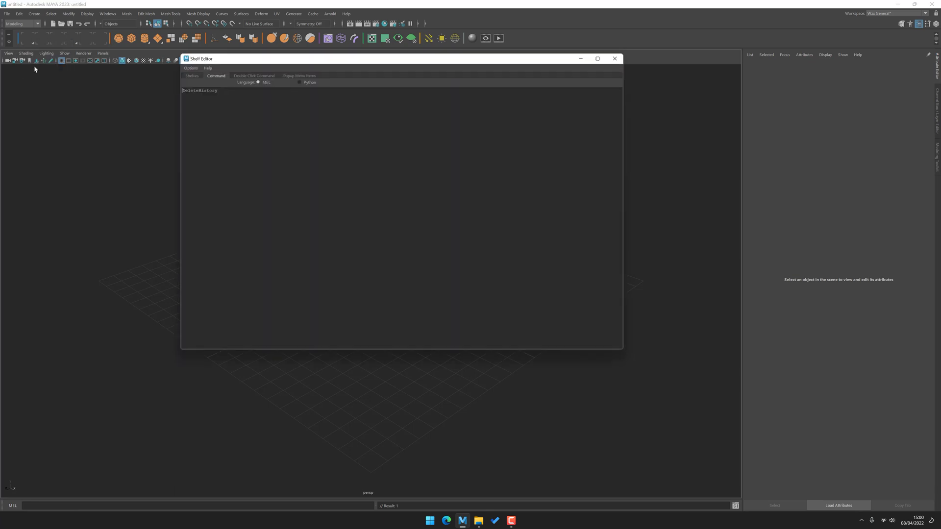
left_click(191, 76)
left_click(608, 261)
key("Return")
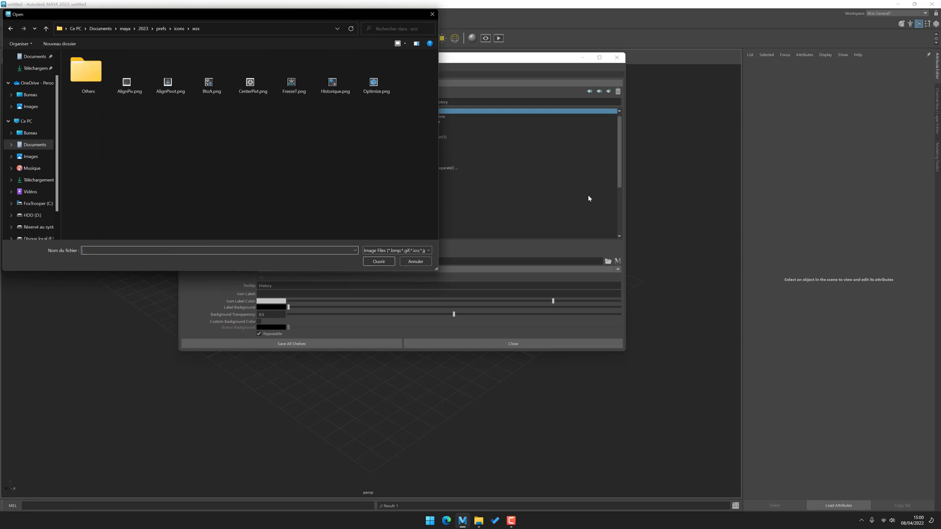
left_click_drag(190, 20, 194, 33)
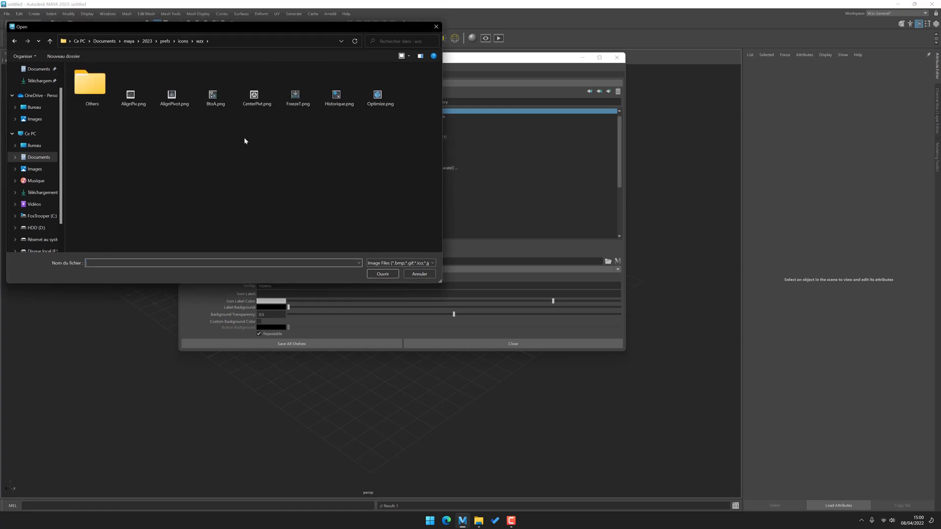
double_click(337, 96)
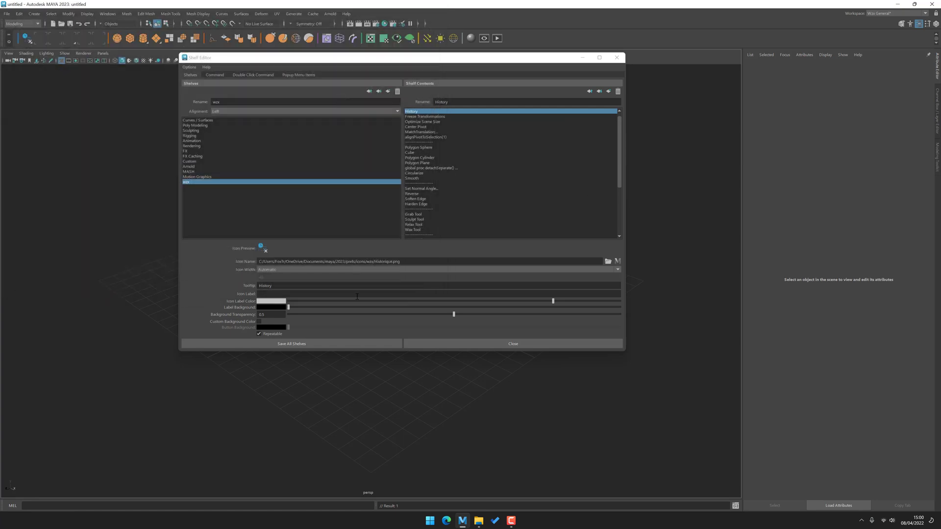
left_click(363, 343)
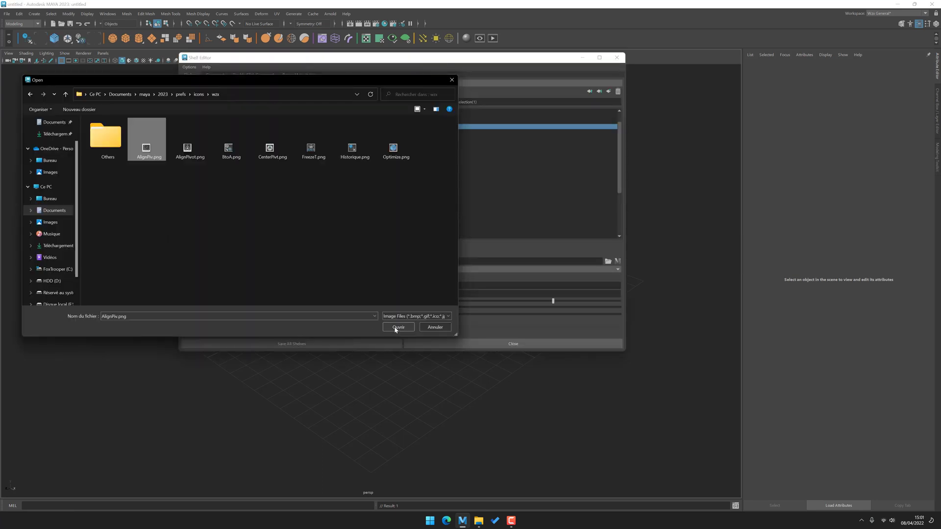
Assign AlignPiv.png as the icon of the alignPivotToSelection(1) shelf item and save all shelves.
left_click(397, 327)
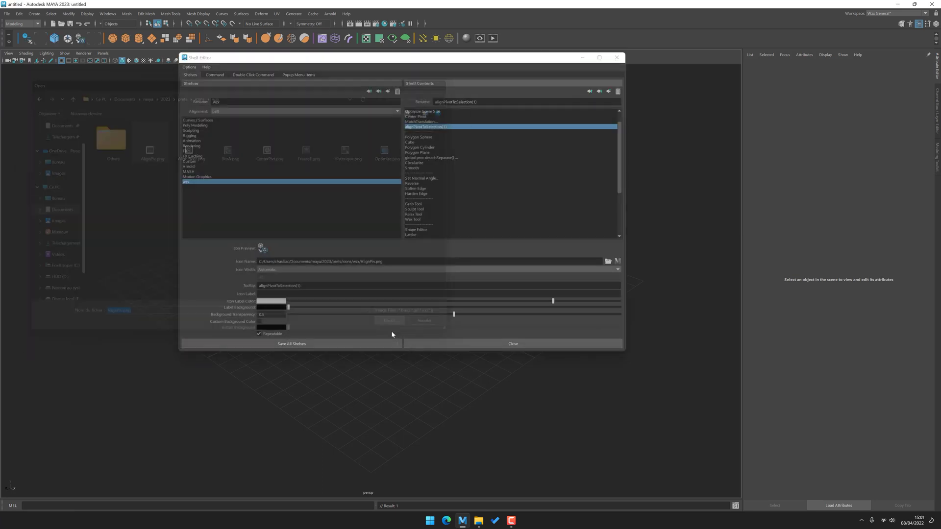
left_click(372, 344)
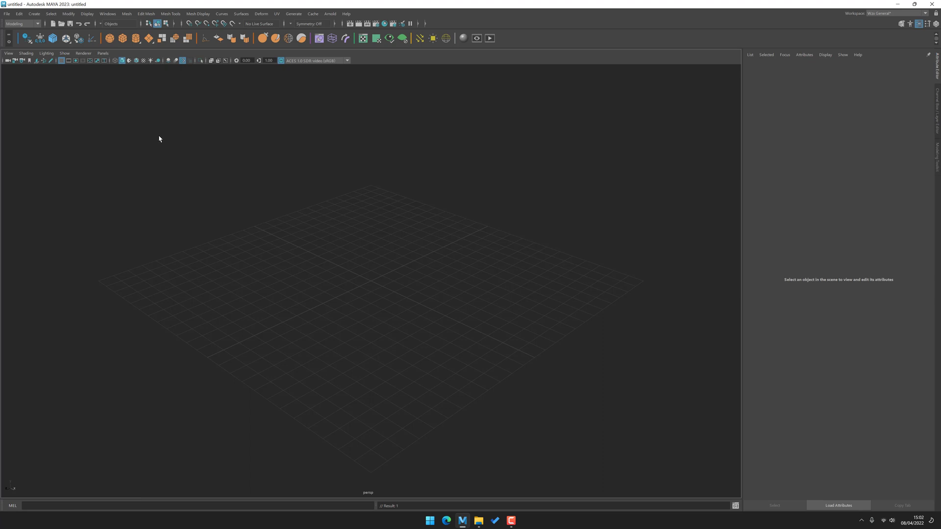
Open the Hypershade and create three aiStandardSurface materials with the custom shelf's material tool.
left_click(385, 23)
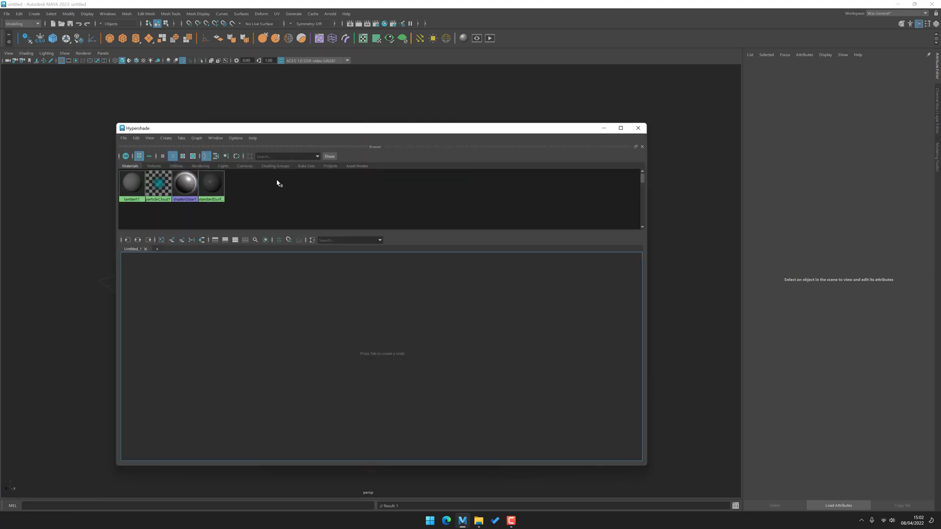
left_click_drag(267, 131, 315, 84)
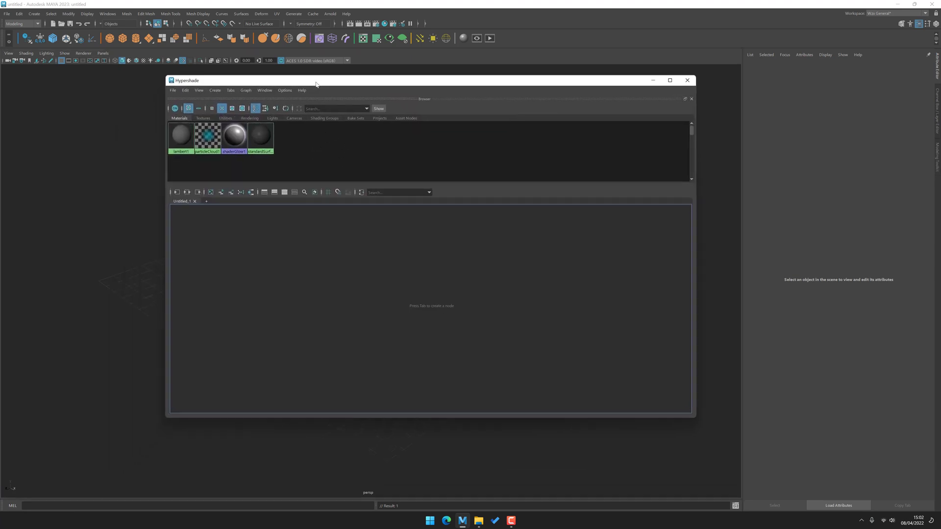
left_click(464, 38)
left_click(464, 39)
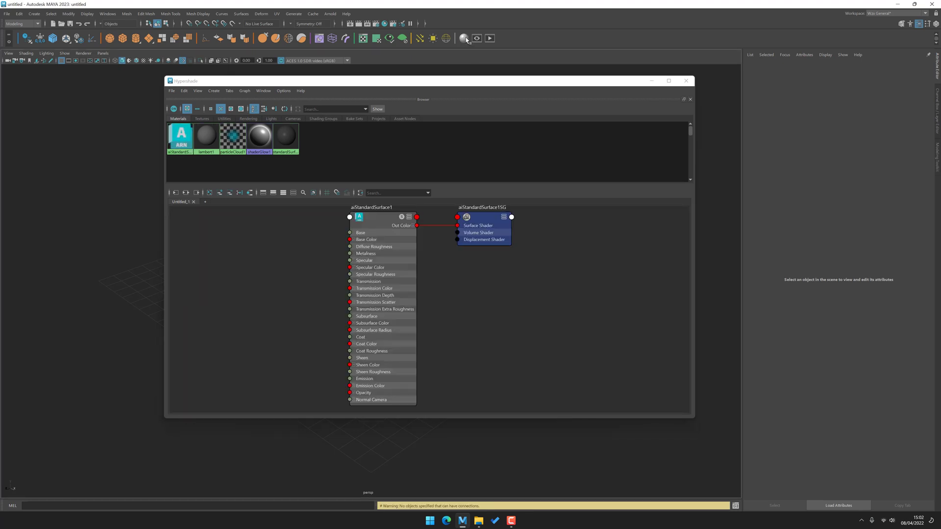
left_click(464, 38)
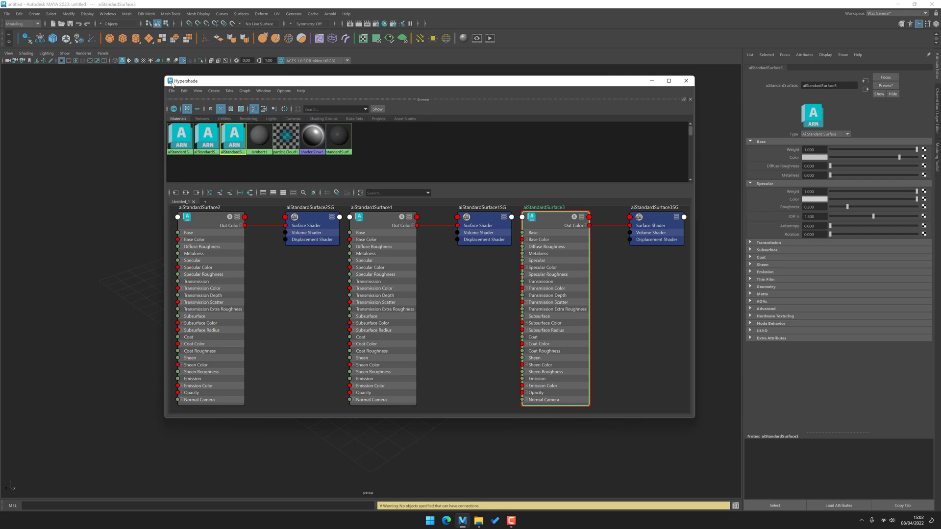
Look over the three aiStandardSurface materials and their node graphs in the Hypershade.
left_click_drag(173, 84, 169, 86)
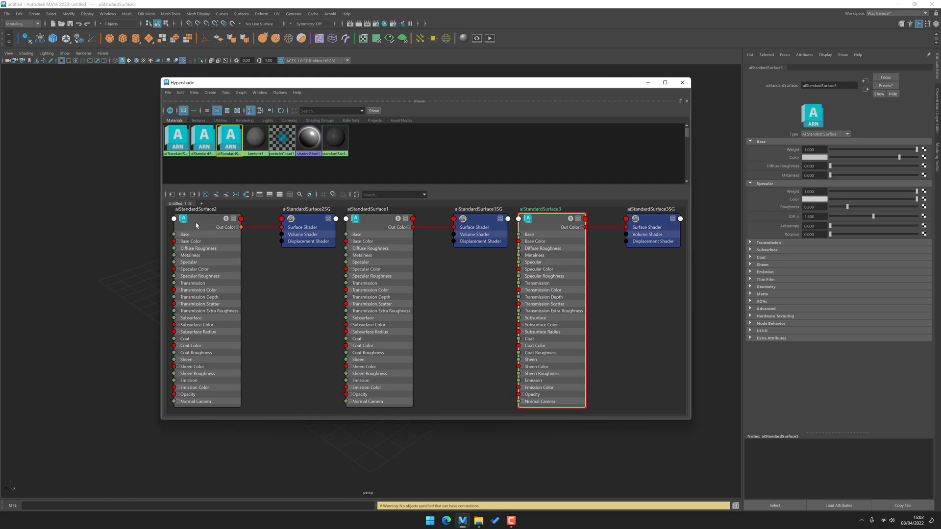
left_click_drag(177, 169, 226, 148)
left_click(213, 168)
left_click(183, 148)
left_click(300, 261)
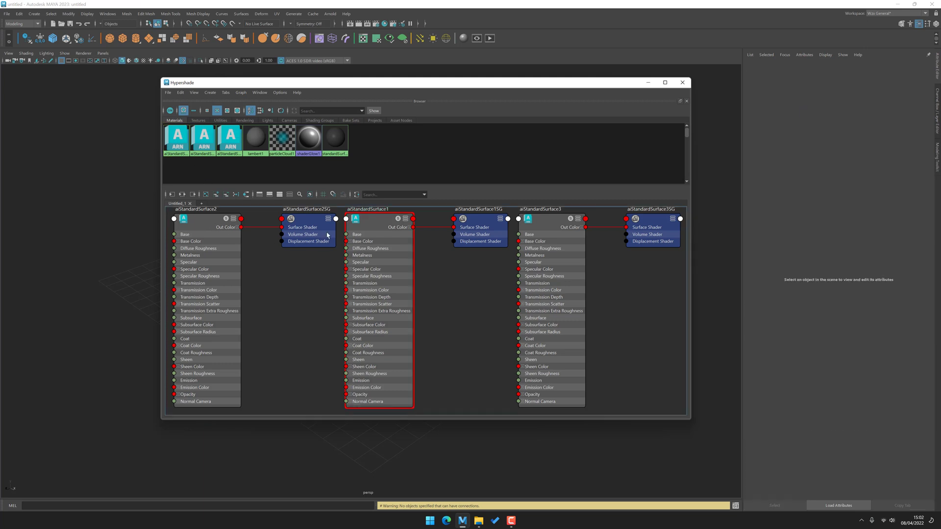
left_click(189, 225)
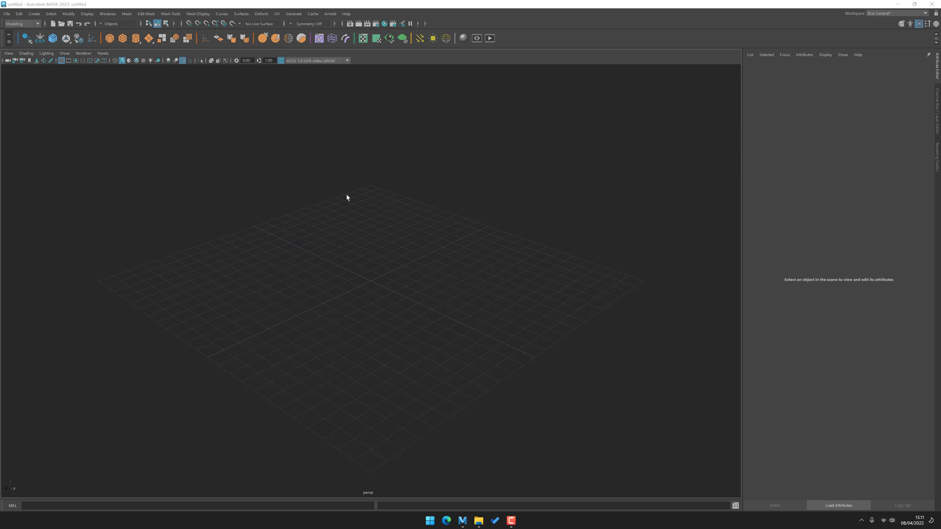
Close Maya and open the Img folder inside ChangeMayaIcon in the Wzx Custom Pack 2023 folder.
left_click(932, 4)
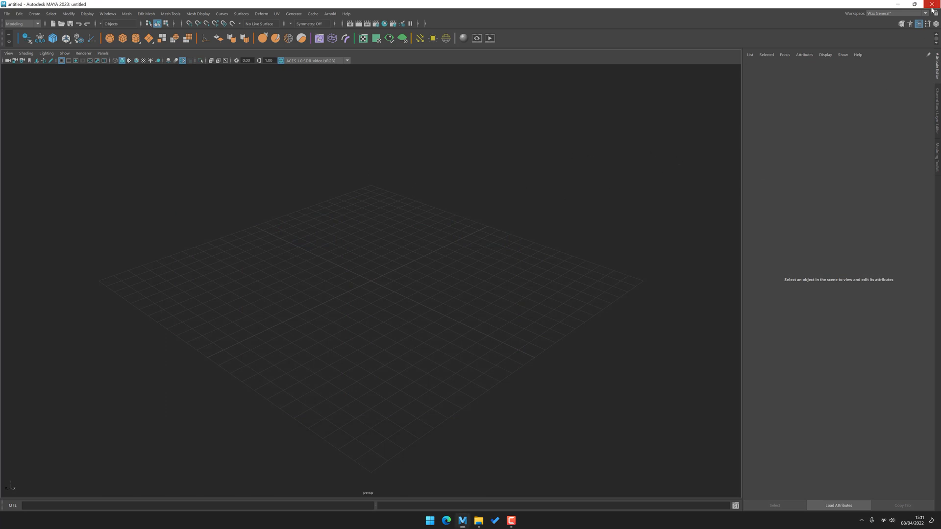
left_click(468, 261)
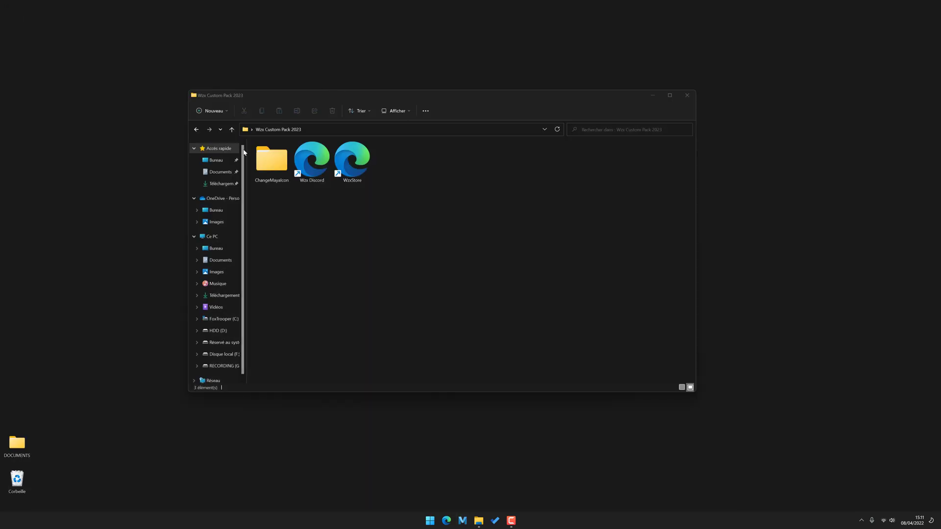
left_click(280, 215)
left_click(274, 171)
double_click(282, 180)
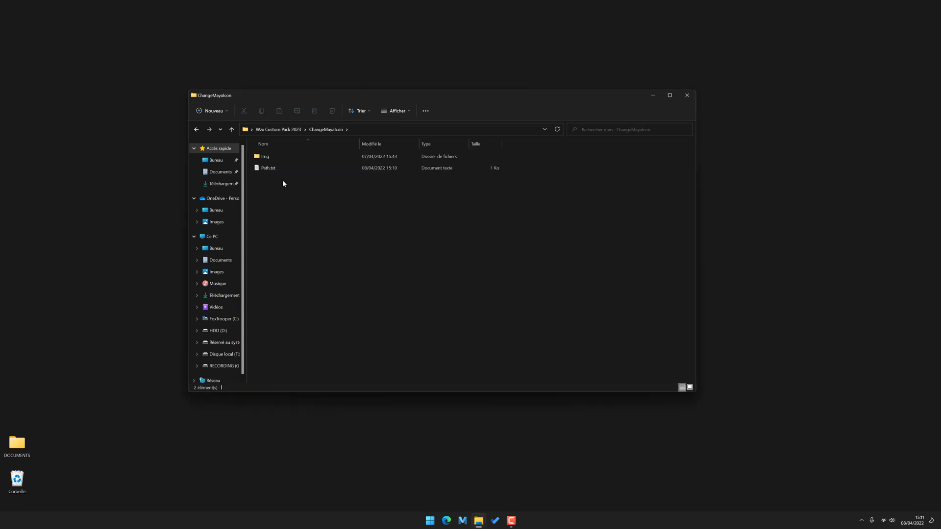
left_click(257, 153)
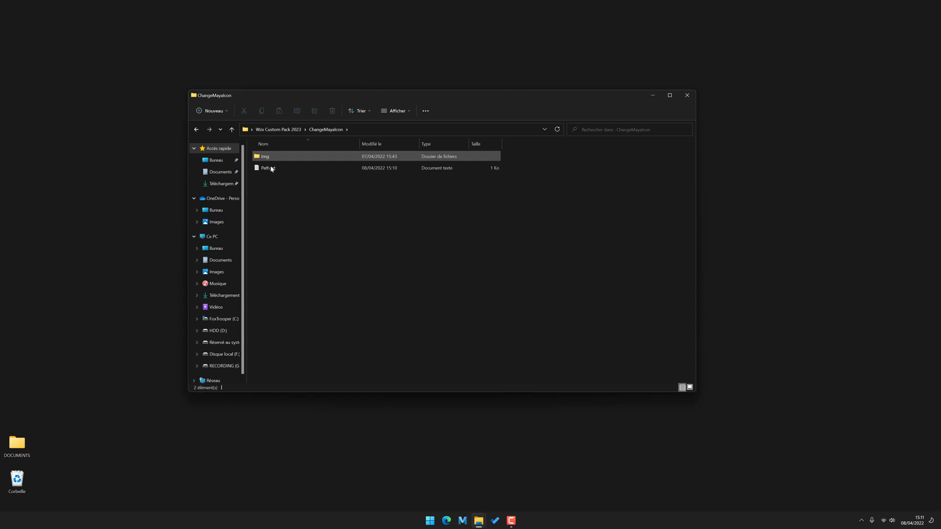
double_click(265, 158)
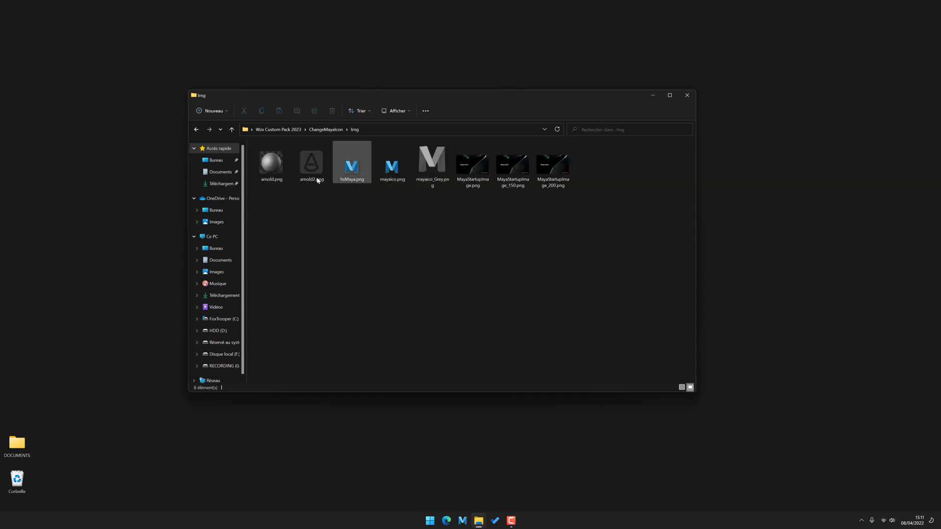
Examine the replacement images in the Img folder, including arnold.png, mayaico.png and mayaico_Grey.png.
left_click_drag(270, 205, 588, 147)
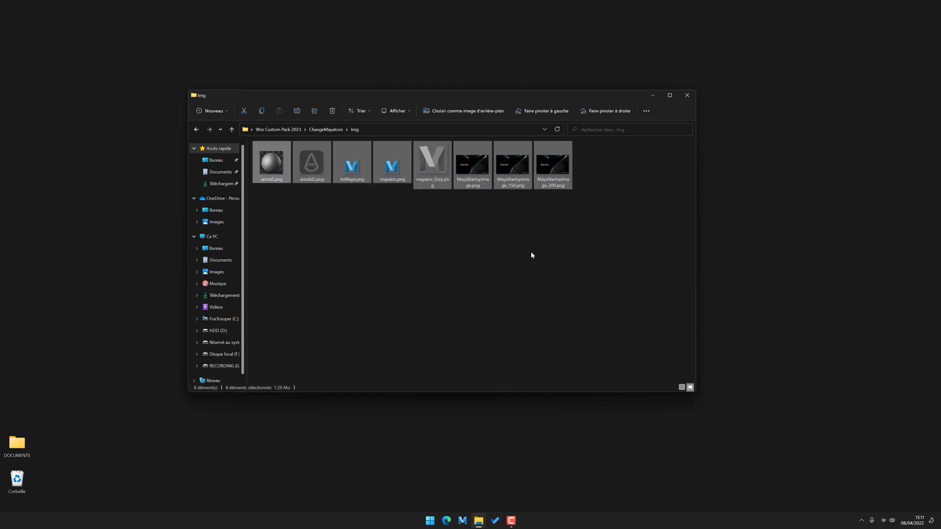
left_click(450, 251)
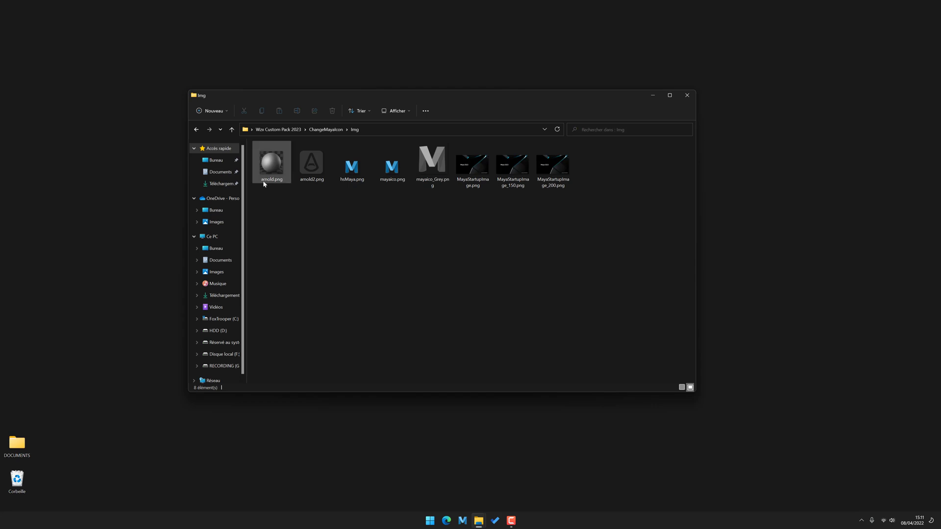
left_click(275, 170)
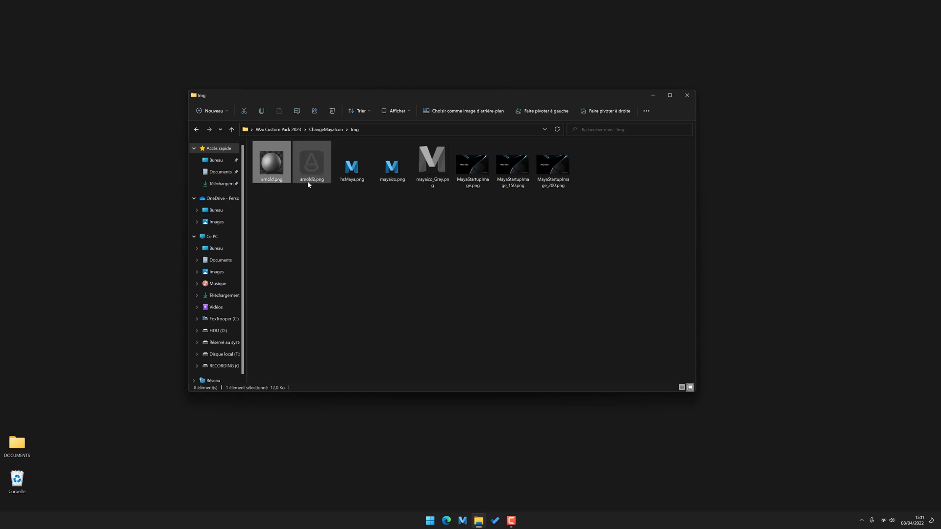
left_click(300, 192)
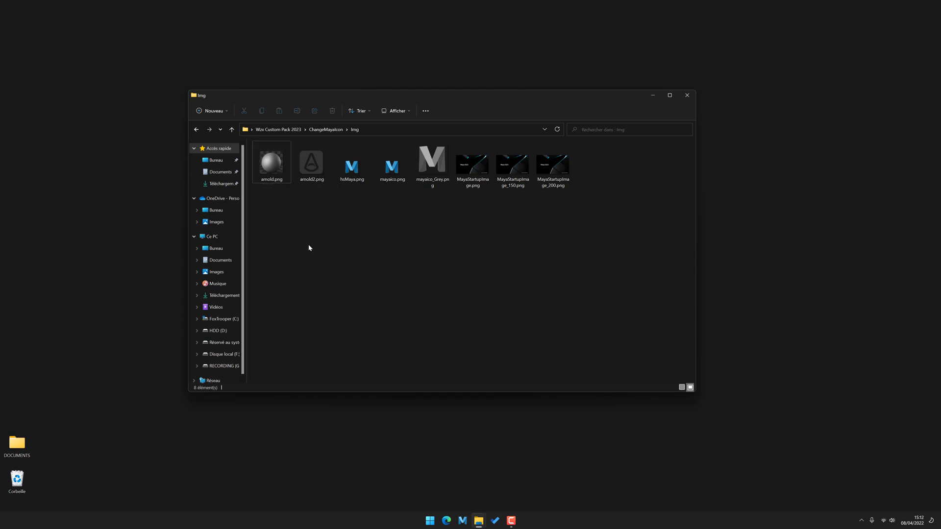
left_click(394, 169)
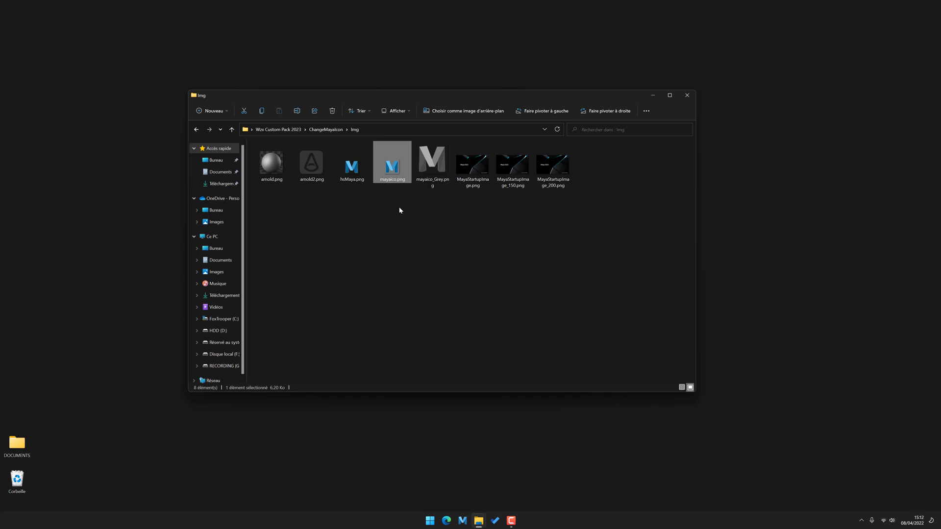
left_click(399, 207)
left_click(433, 175)
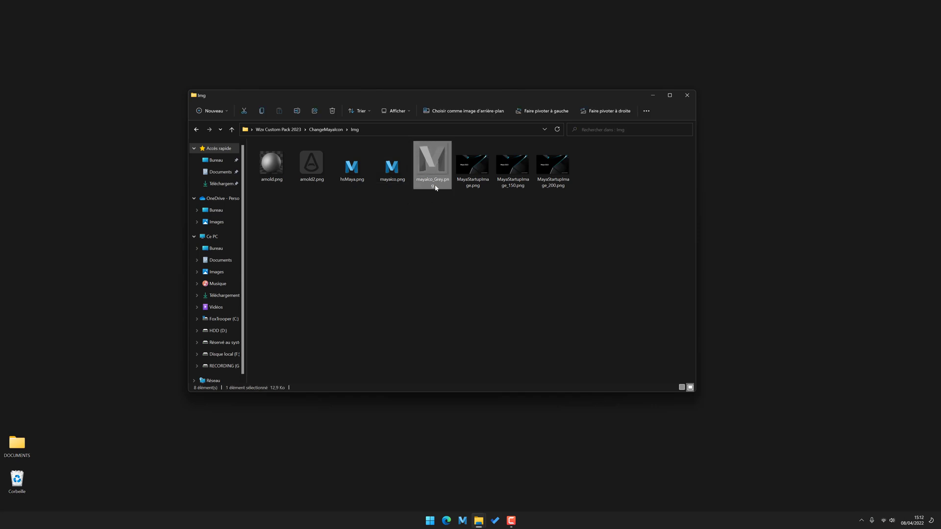
left_click(320, 229)
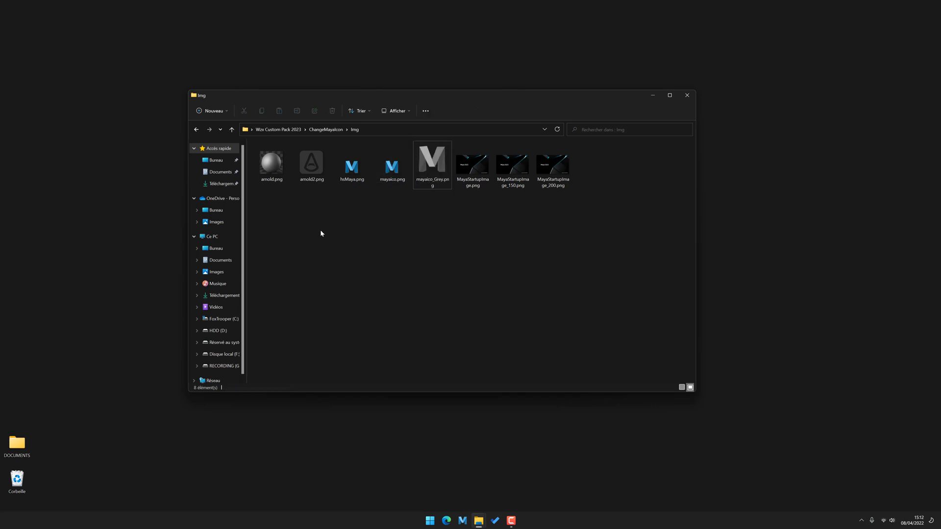
Open Path.txt from the ChangeMayaIcon folder and arrange it beside the reopened Img folder.
left_click_drag(340, 94, 308, 118)
left_click(297, 152)
left_click(237, 193)
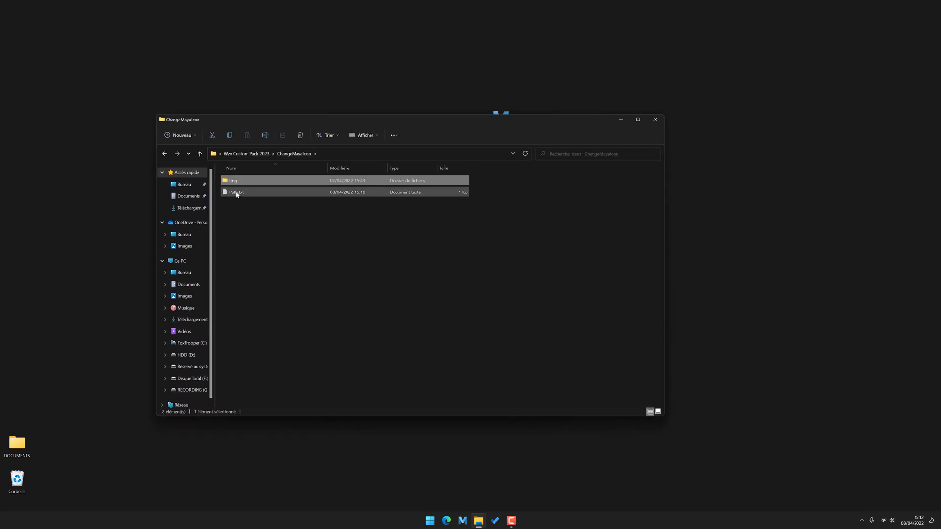
double_click(241, 194)
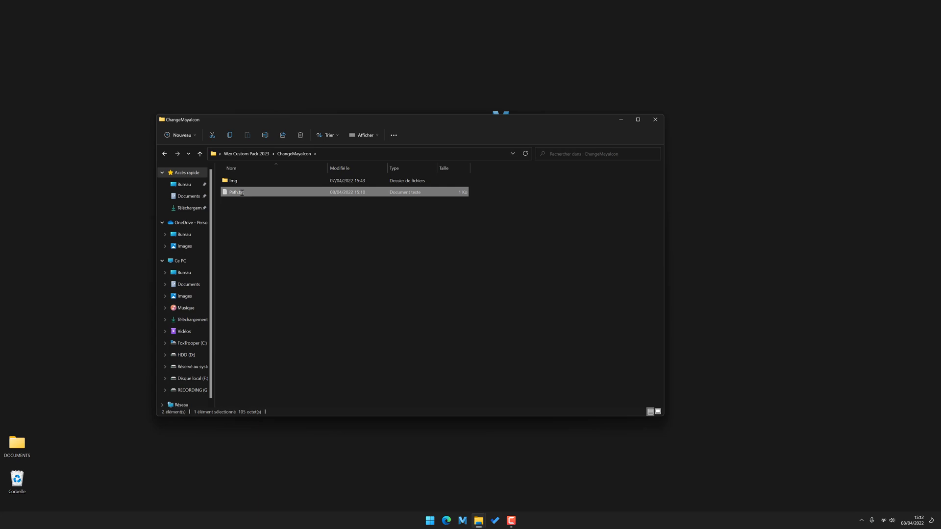
left_click_drag(157, 15, 218, 28)
left_click_drag(73, 26, 607, 175)
left_click_drag(485, 125, 357, 152)
double_click(158, 210)
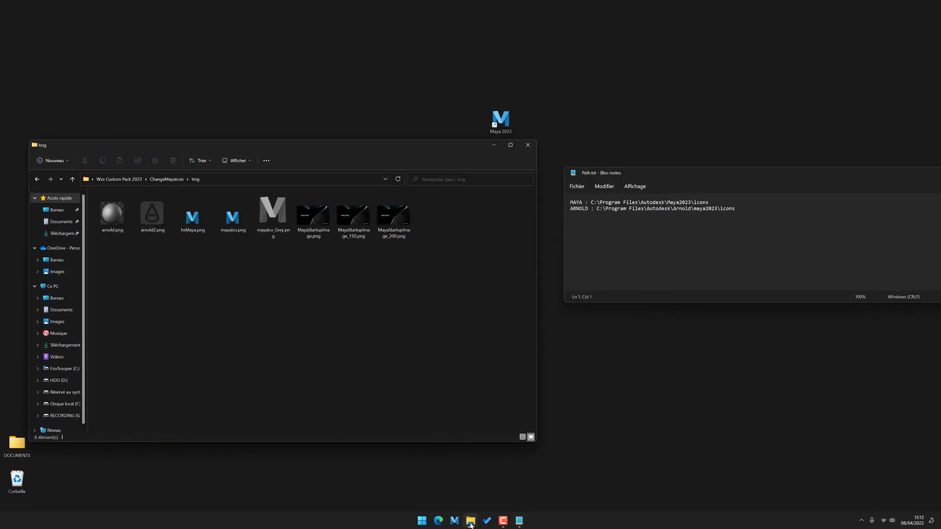
In a second file window, browse to C:\Program Files\Autodesk\Maya2023 and select its icons folder.
left_click(442, 478)
left_click_drag(376, 86, 450, 278)
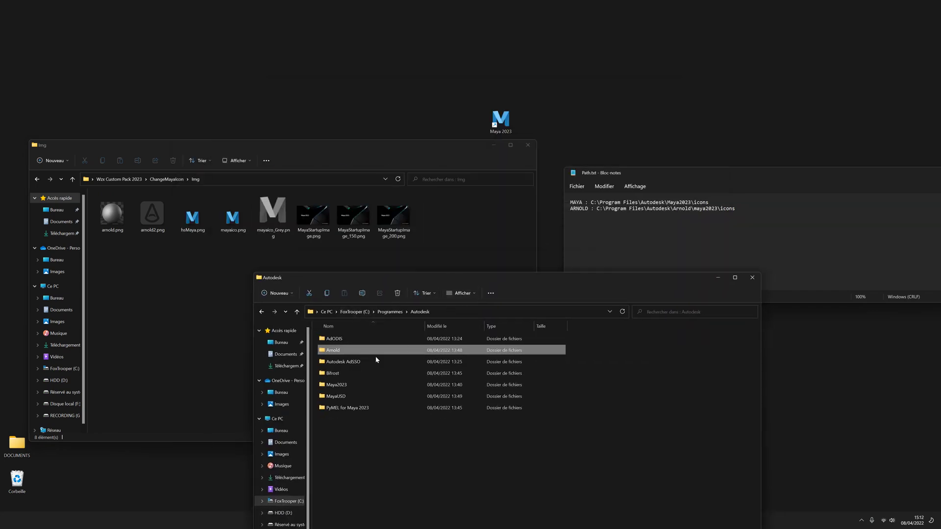
left_click(343, 386)
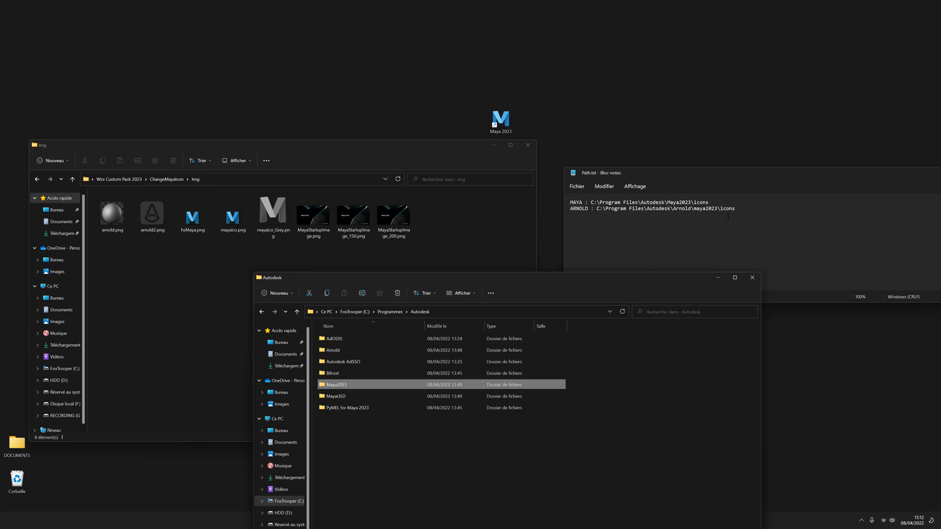
double_click(345, 386)
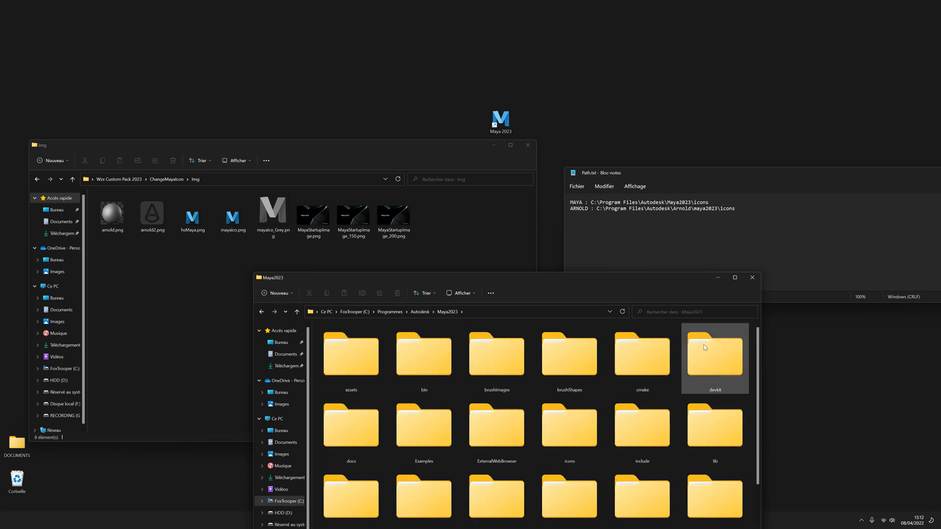
left_click(566, 436)
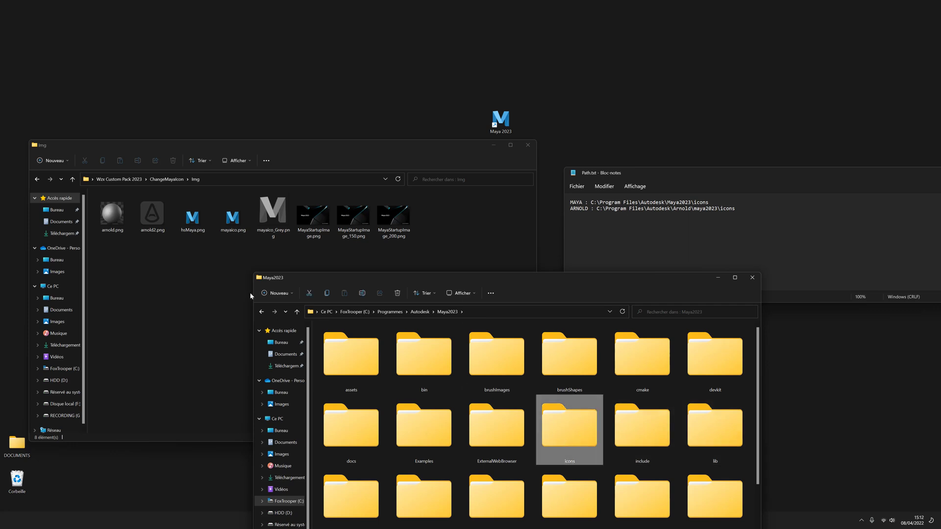
Move hsMaya.png, mayaico.png and the three MayaStartupImage files into Maya2023's icons folder, replacing the existing files with administrator rights.
left_click(189, 257)
left_click_drag(188, 246, 223, 229)
left_click_drag(317, 255, 559, 426, "ctrl")
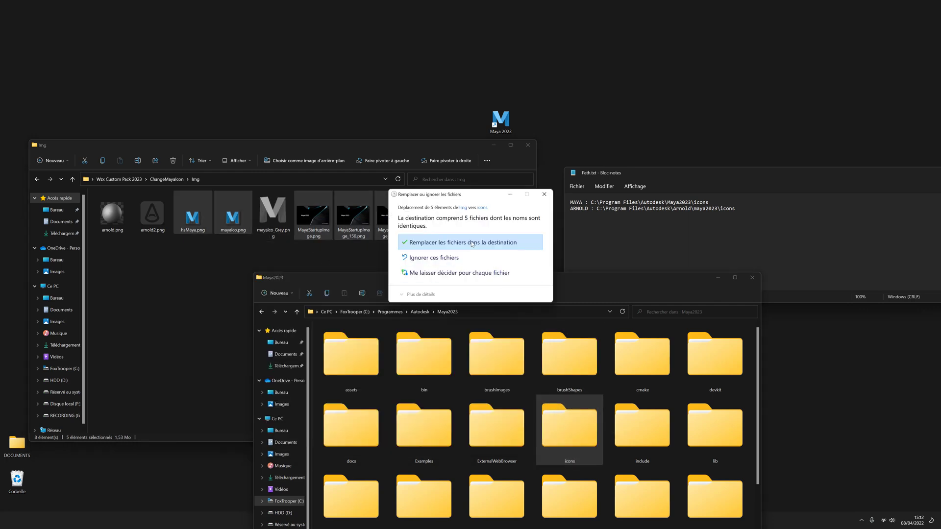
left_click(473, 243)
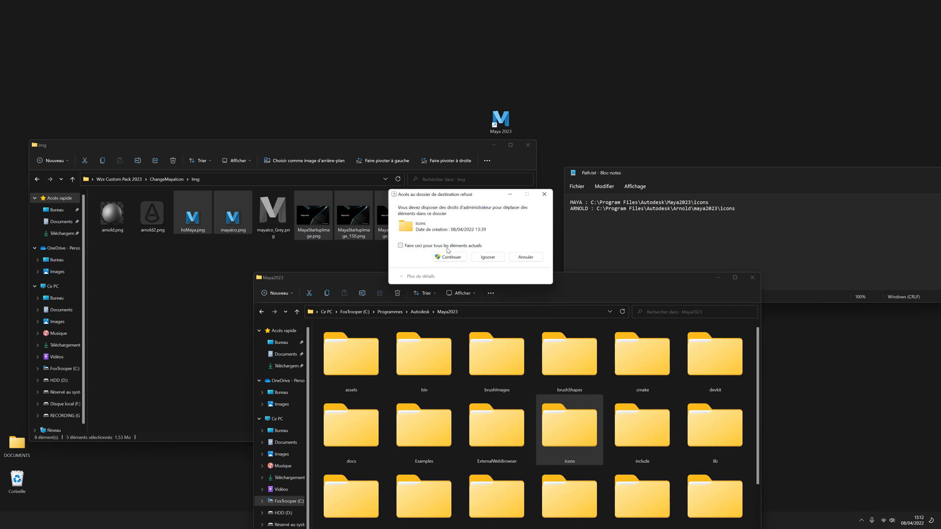
left_click(449, 256)
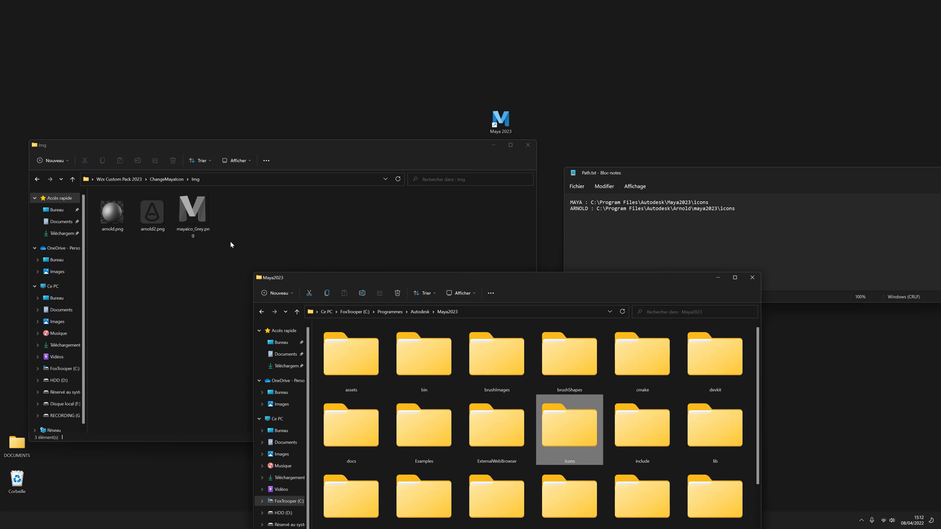
Copy arnold.png from the Img folder into C:\Program Files\Autodesk\Arnold\maya2023\icons, replacing the existing file with administrator rights.
left_click(113, 244)
left_click(113, 225)
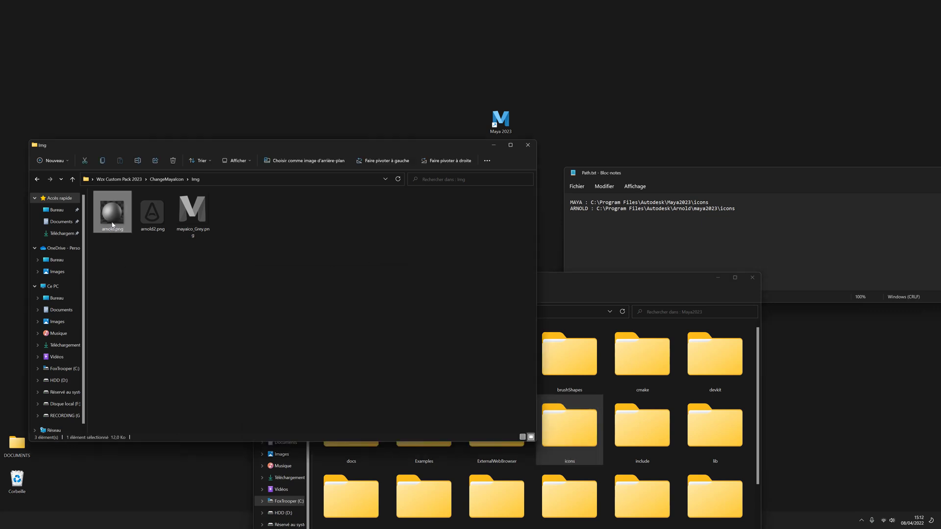
left_click(572, 301)
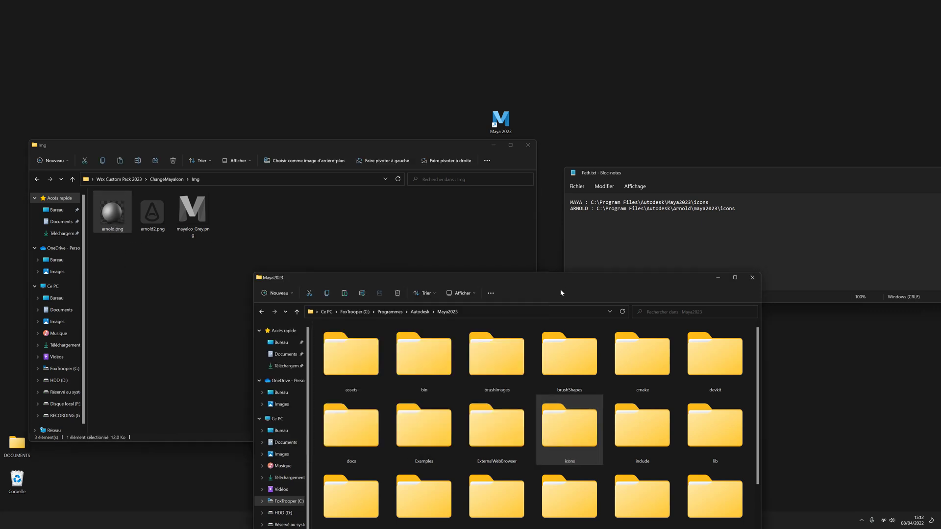
left_click(417, 313)
double_click(381, 349)
left_click(374, 339)
double_click(374, 339)
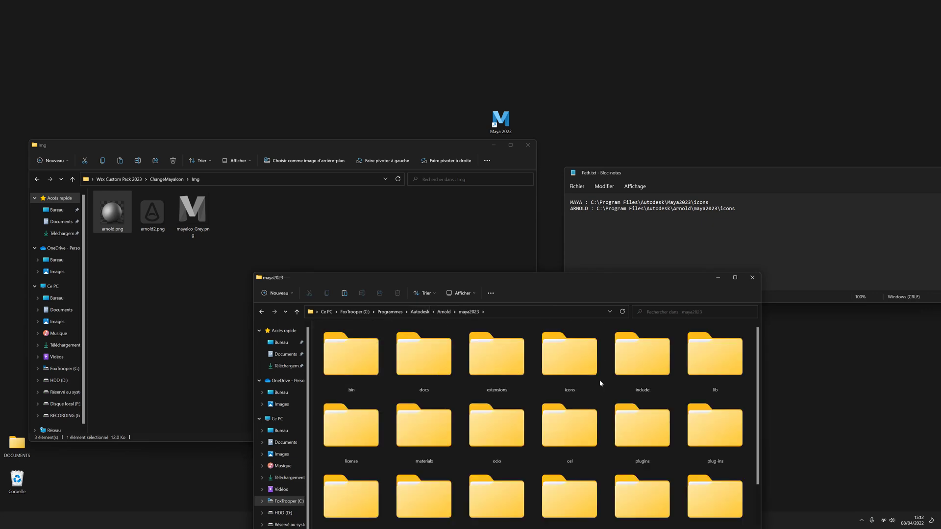
double_click(575, 374)
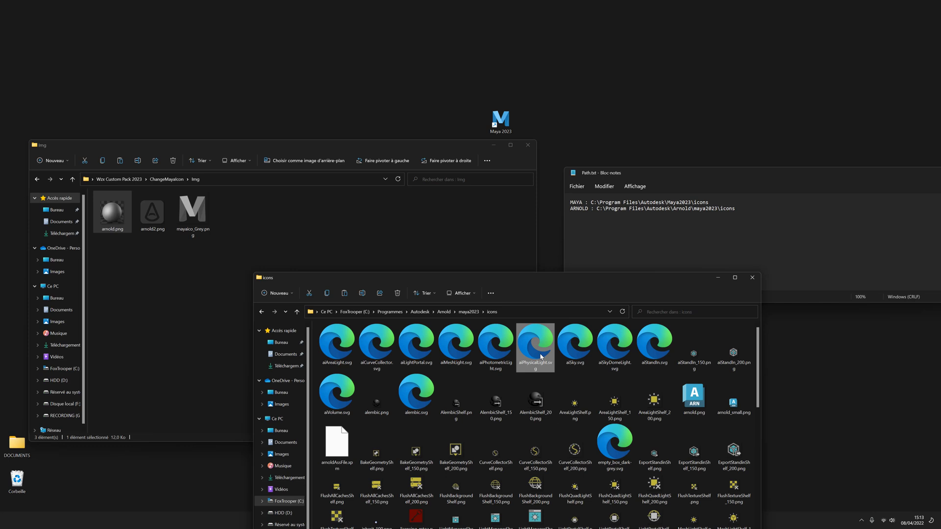
key("ctrl+v")
left_click(458, 245)
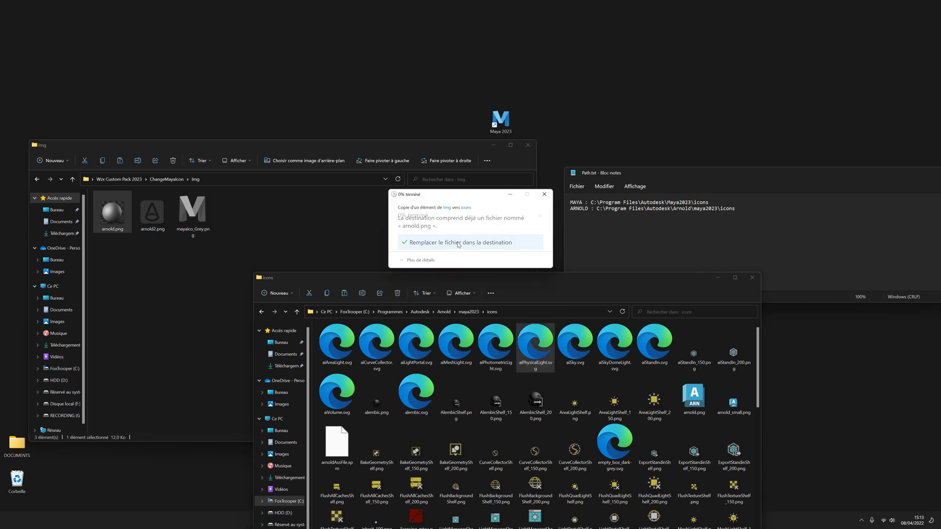
left_click(465, 242)
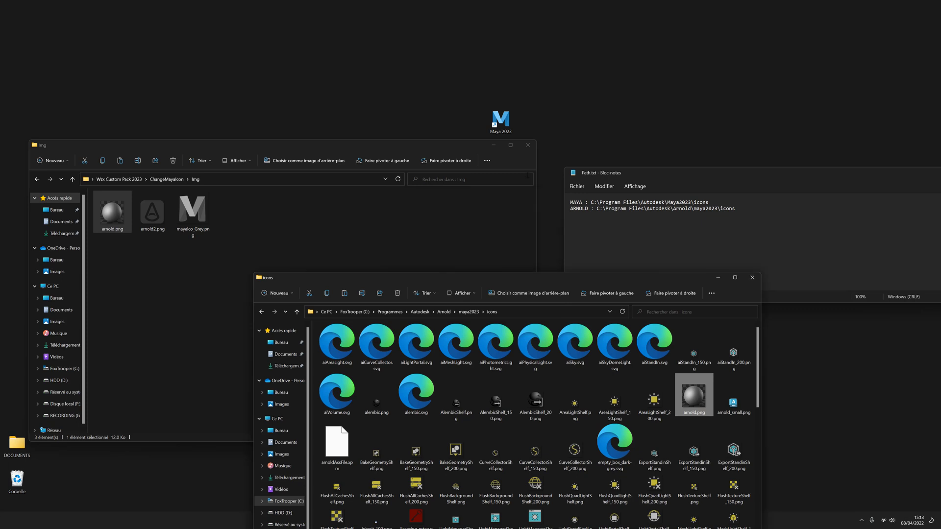
Launch Maya 2023 from its desktop shortcut and close the Outliner window.
left_click_drag(582, 56, 471, 133)
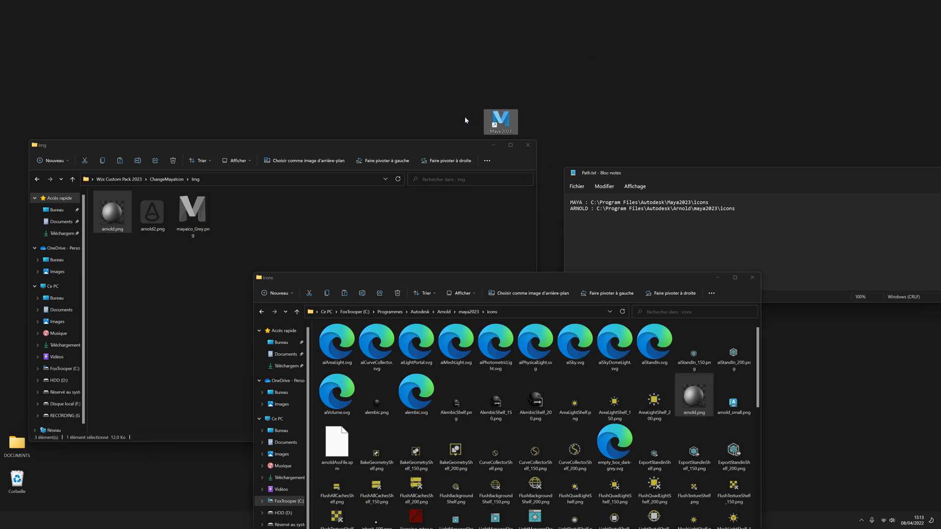
key("Return")
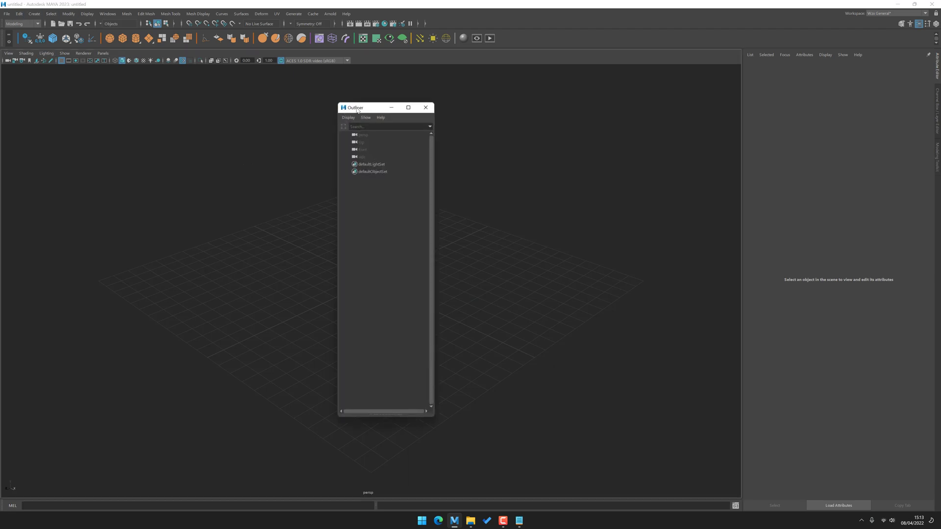
left_click(425, 107)
Open the Hypershade and create three aiStandardSurface materials with the custom shelf's material tool.
left_click(384, 24)
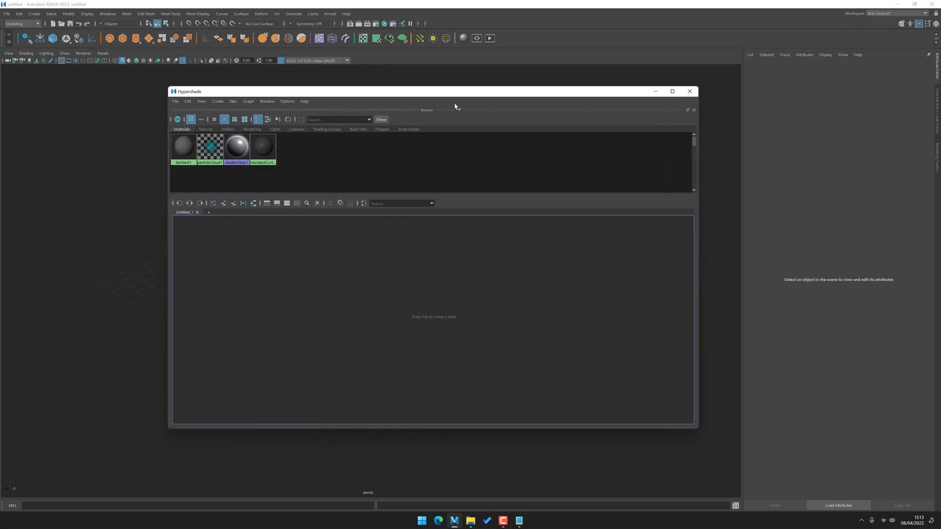
left_click(463, 38)
left_click(463, 38)
left_click(463, 38)
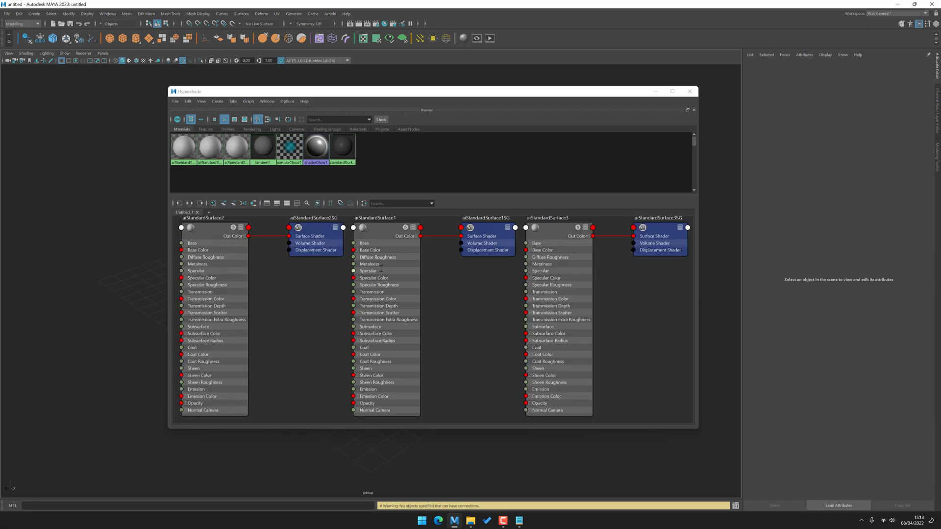
Enlarge the Hypershade's material swatches and browser area, and darken aiStandardSurface1's base color to a grey with value 0.584.
left_click(244, 120)
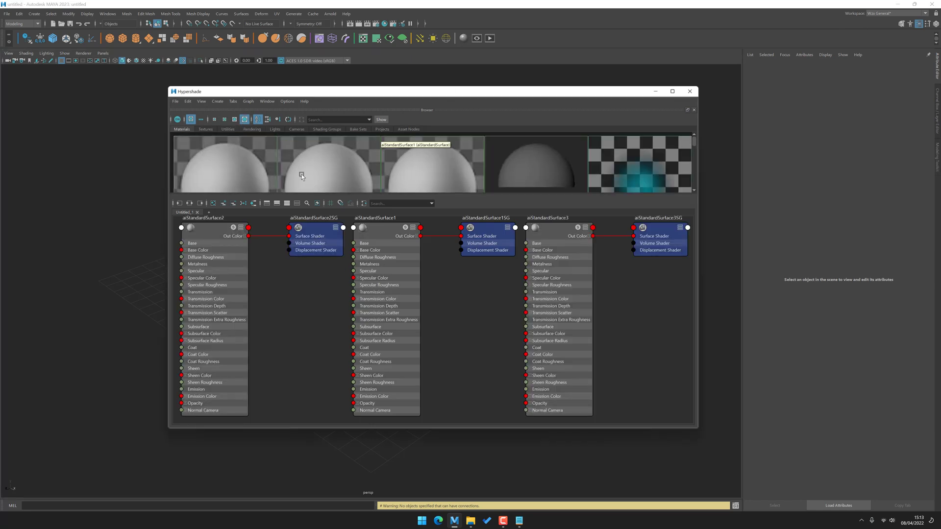
left_click_drag(313, 194, 314, 288)
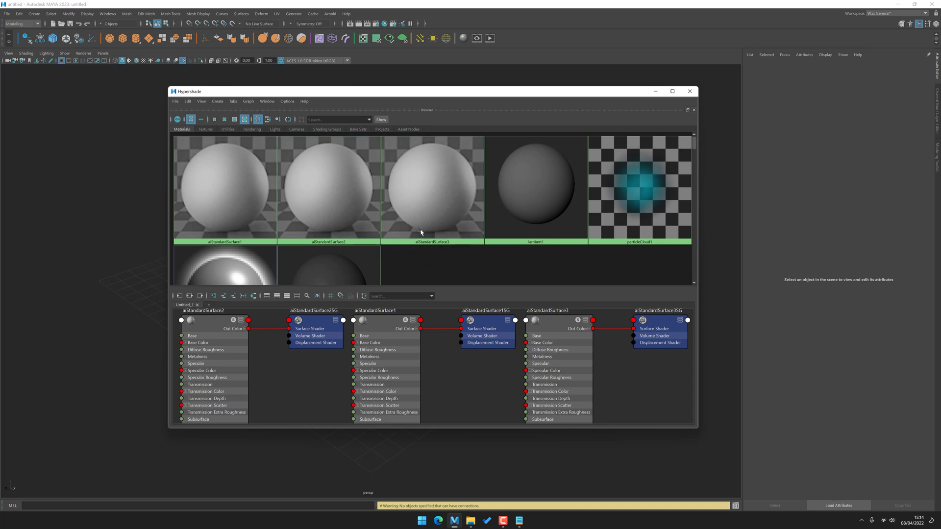
left_click(387, 318)
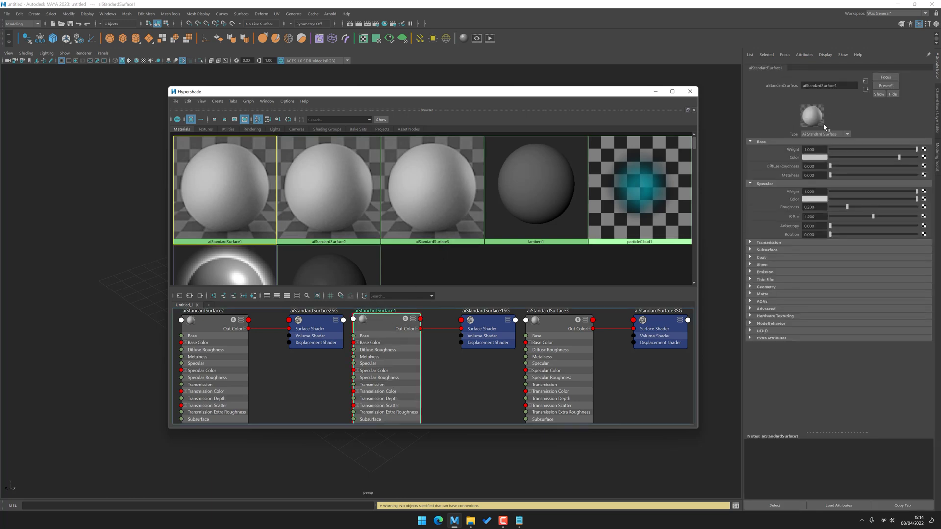
left_click_drag(861, 157, 831, 157)
mouse_move(882, 160)
left_mouse_down()
mouse_move(852, 158)
mouse_move(880, 158)
left_mouse_up()
left_click(823, 157)
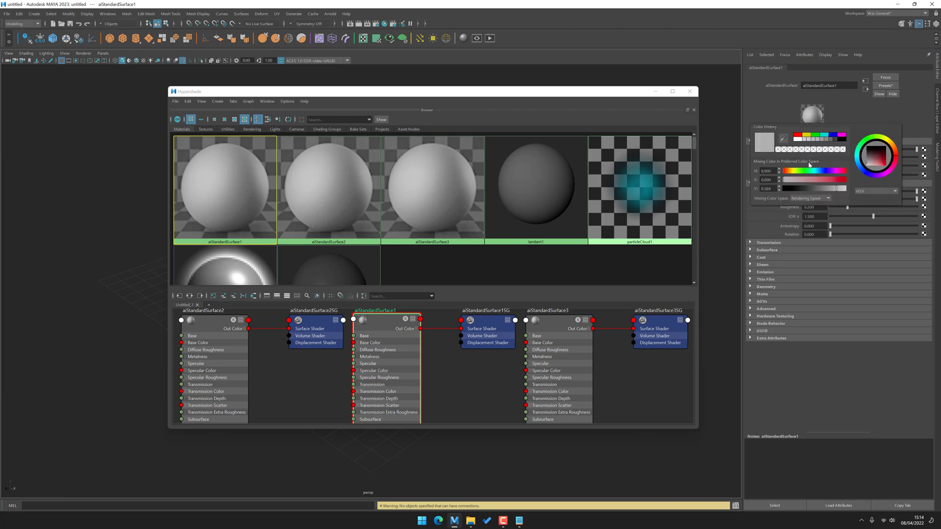
left_click(631, 373)
Select aiStandardSurface3 and set its base color to a cyan blue.
left_click(417, 199)
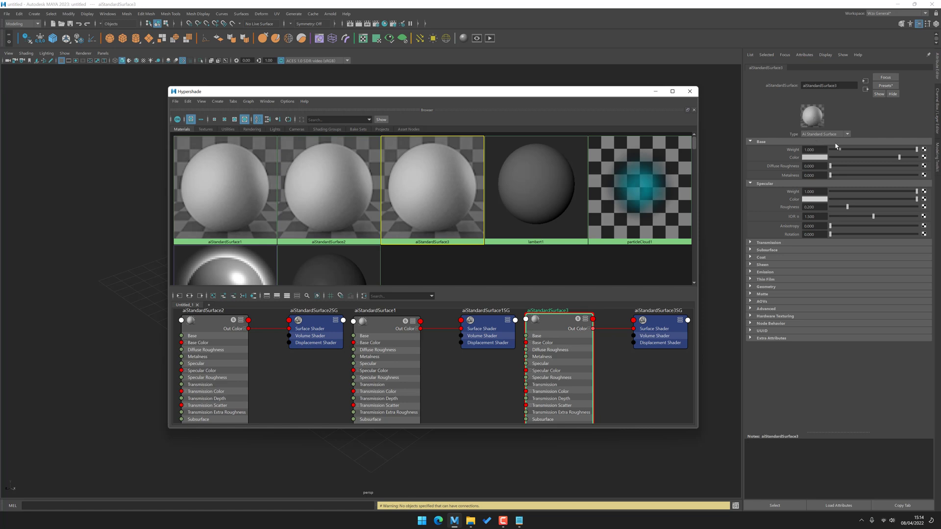
left_click(815, 157)
left_click(809, 174)
left_click(831, 182)
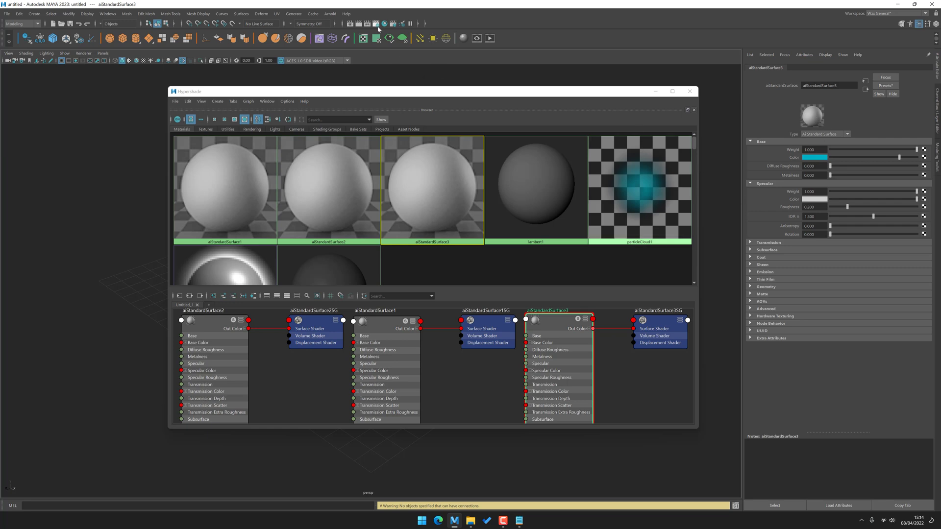
Enable Swatch Render under Maya Integration in the Arnold system render settings and refresh the aiStandardSurface3 swatch.
left_click(375, 24)
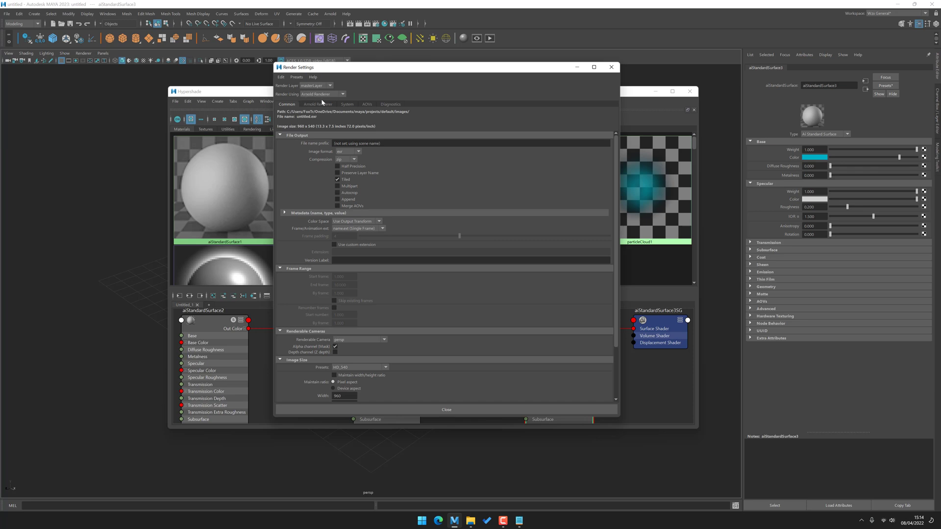
left_click(317, 104)
left_click(306, 112)
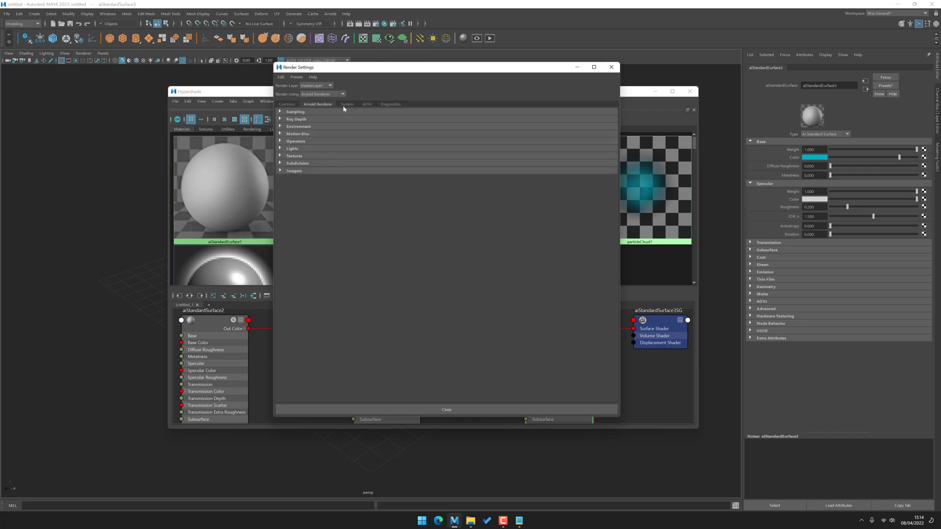
left_click(346, 105)
left_click(307, 135)
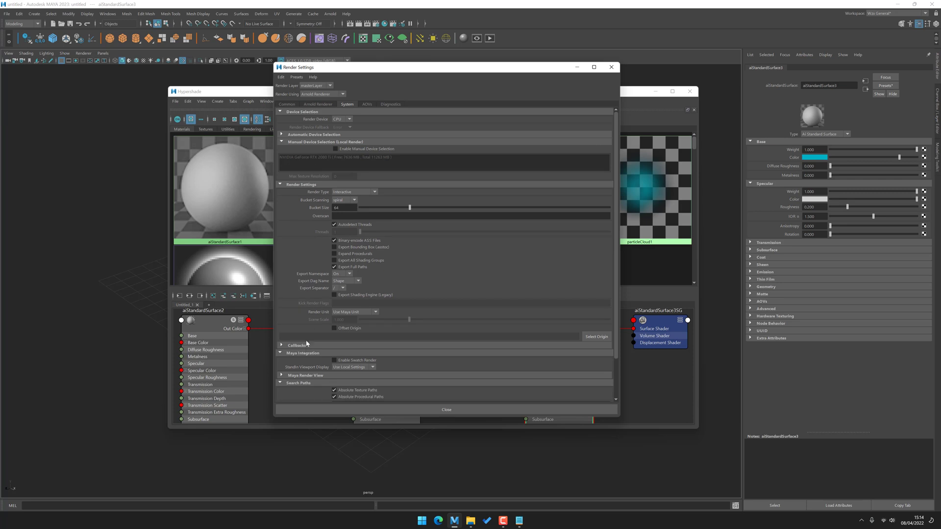
left_click(338, 360)
left_click(611, 67)
left_click(816, 117)
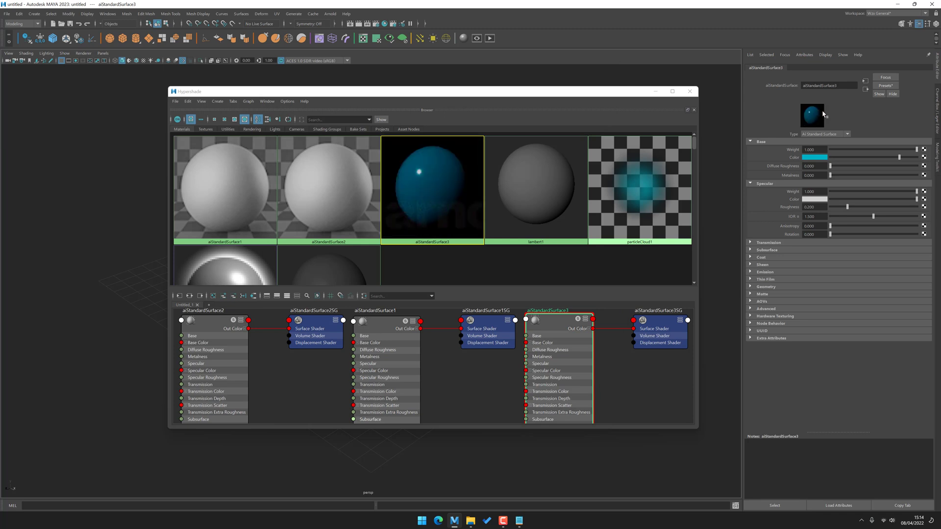
Brighten aiStandardSurface3's base color and change its hue to red.
left_click_drag(839, 157, 914, 158)
left_click(820, 158)
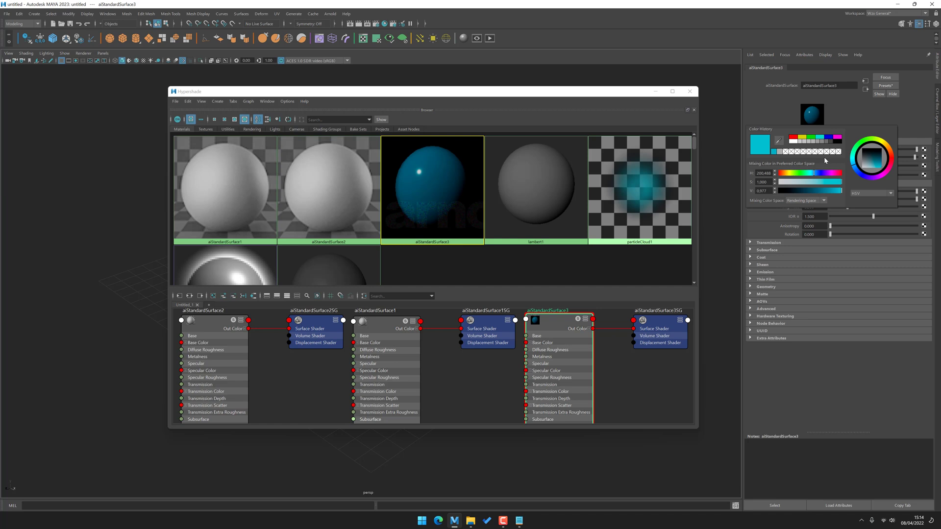
left_click_drag(827, 175, 841, 175)
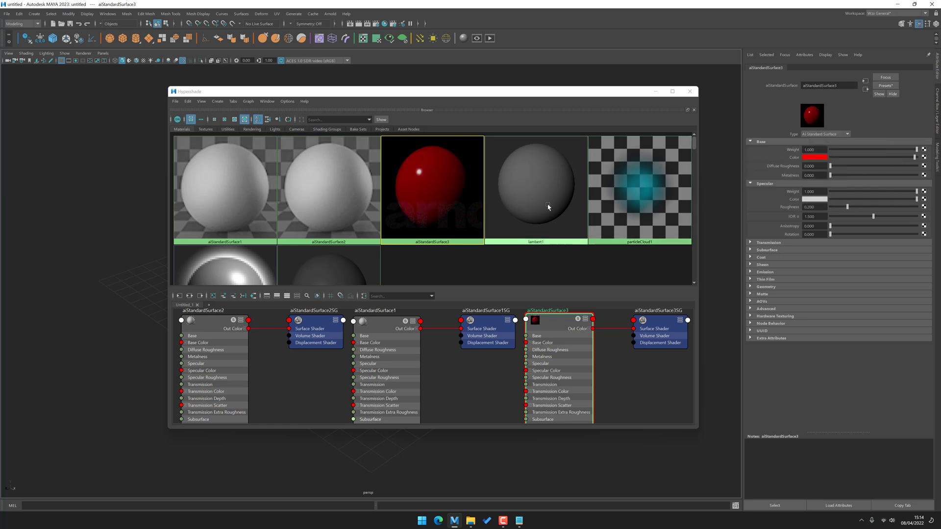
Select aiStandardSurface2 together with aiStandardSurface1 in the Hypershade's material browser.
left_click(322, 194)
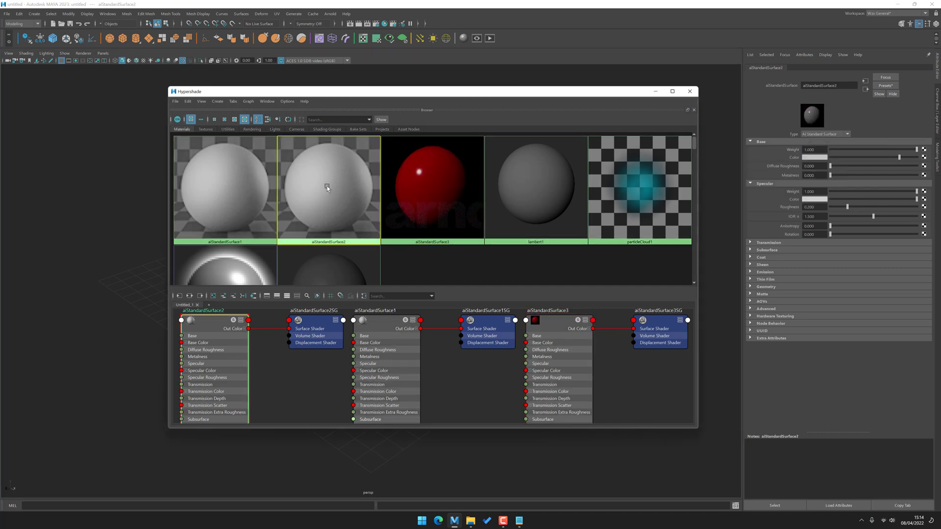
left_click(249, 184, "shift")
right_click_drag(309, 178, 296, 188)
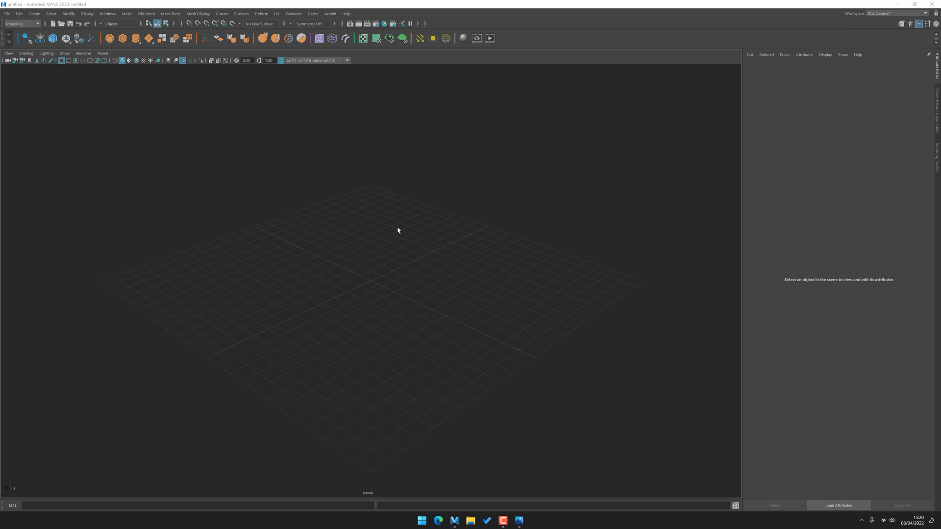
Collapse the exposure, gamma and view transform controls of the perspective viewport.
left_click(231, 61)
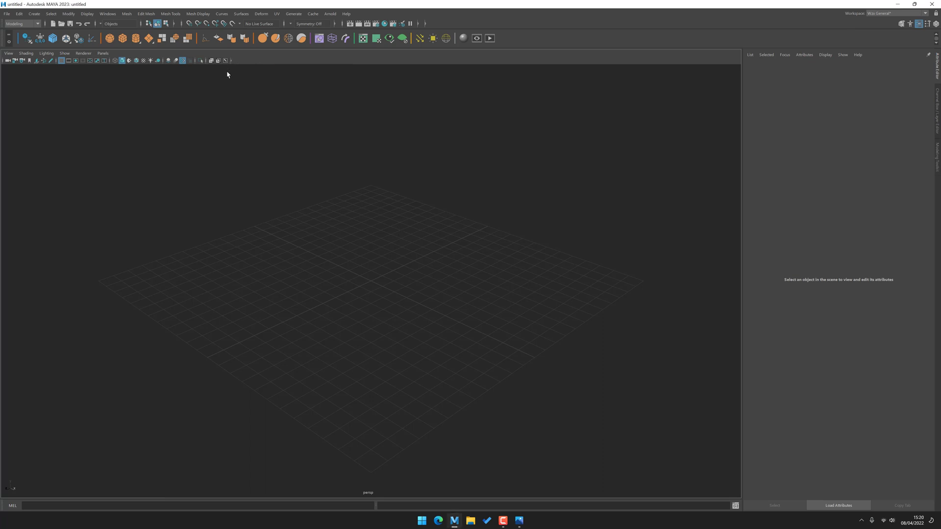
Collapse one more icon group in the perspective view's toolbar and display the Tool Box as a floating window over the viewport.
left_click(207, 62)
left_click(108, 14)
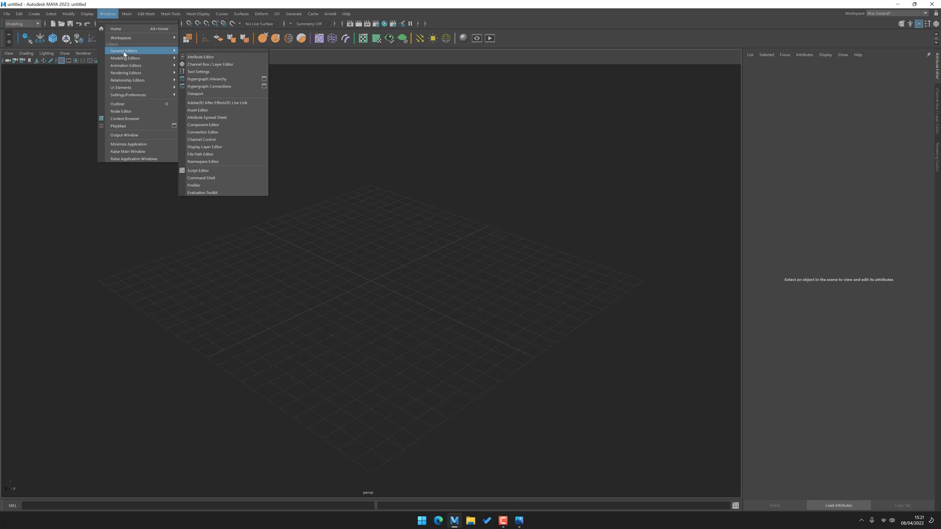
mouse_move(129, 88)
left_click(213, 139)
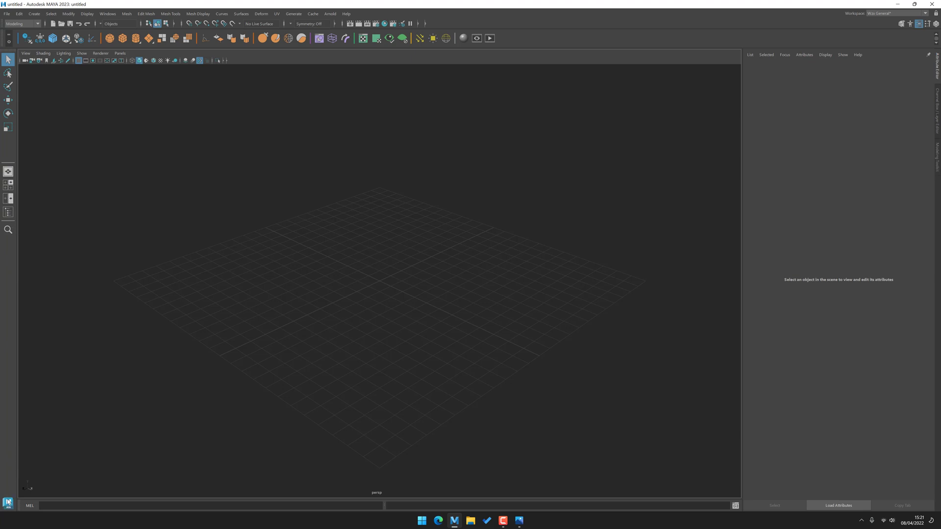
left_click_drag(8, 52, 136, 85)
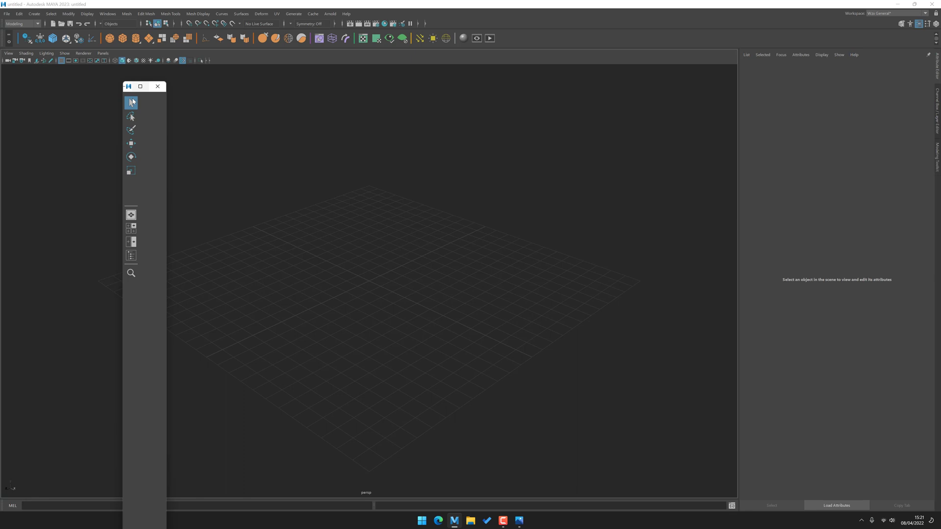
Review the Move tool's settings from the floating Tool Box and close the settings window.
double_click(131, 143)
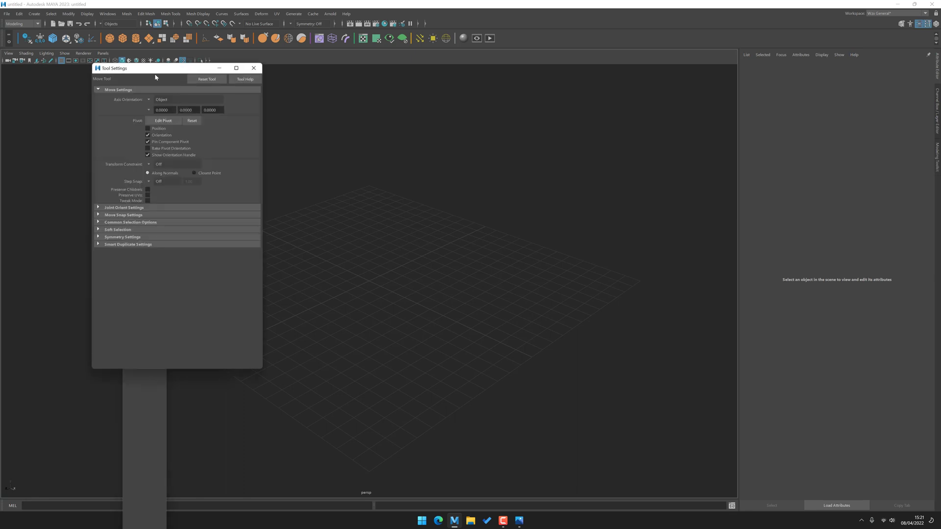
left_click_drag(155, 77, 248, 110)
left_click(347, 103)
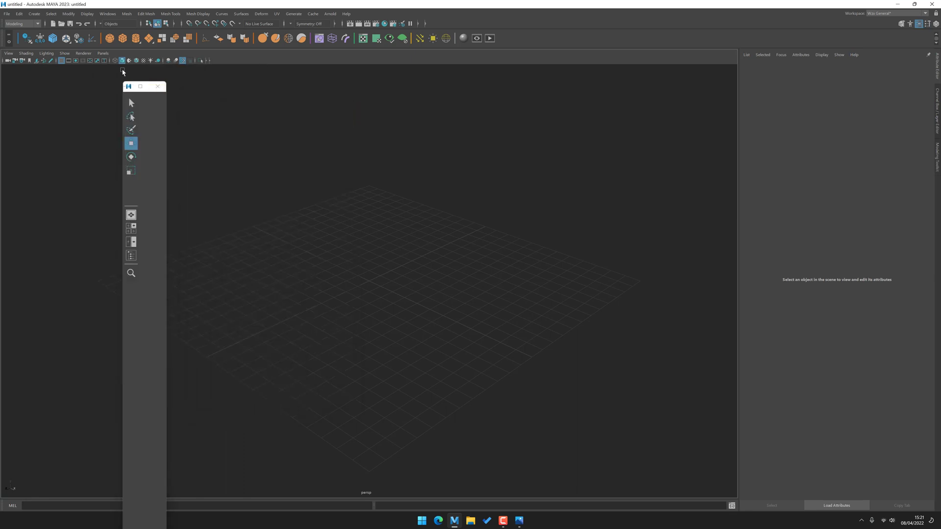
Create a large polygon sphere and raise it above the grid with the Move tool.
left_click(110, 39)
left_click_drag(340, 184, 528, 191)
key("w")
left_click_drag(370, 249, 359, 192)
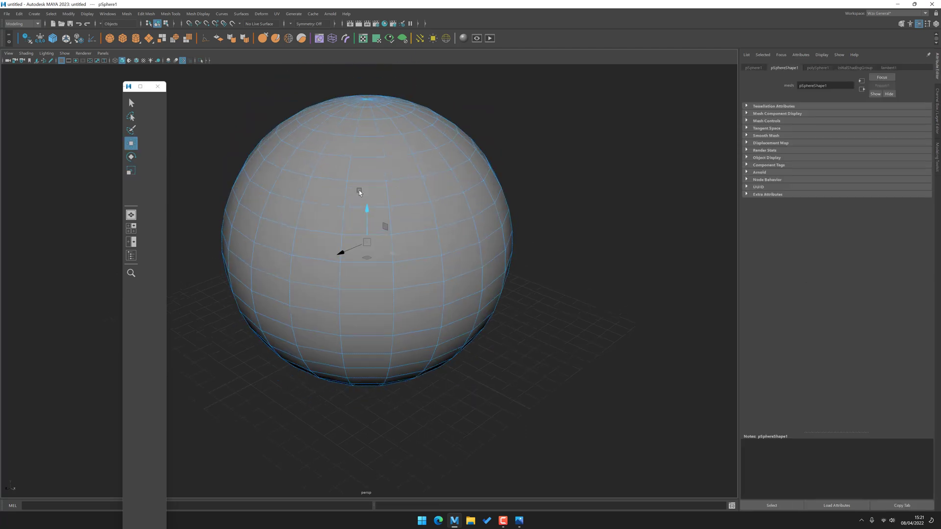
key("f")
middle_click_drag(330, 193, 349, 177, "alt")
left_click(303, 152)
left_click(401, 180)
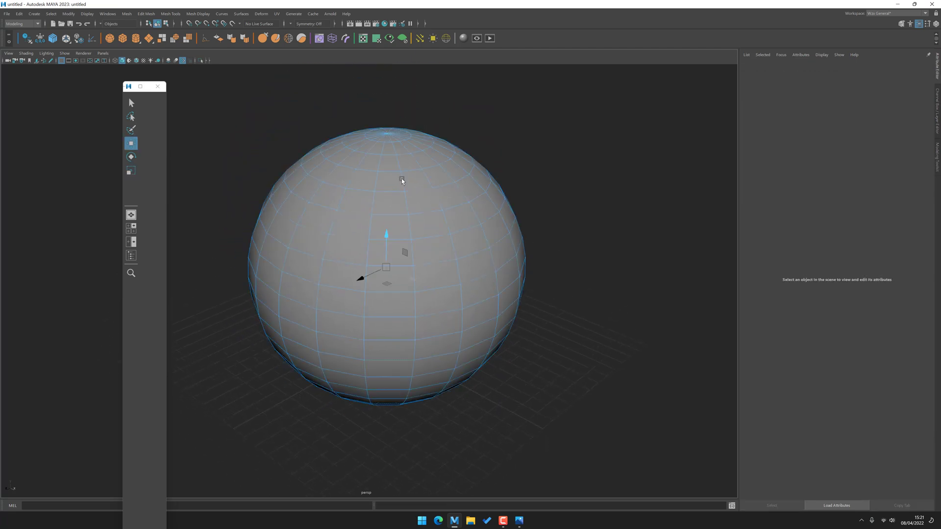
Close the floating Tool Box and toggle the Move tool's axis orientation away from Object and back.
left_click(158, 86)
mouse_move(394, 245)
left_mouse_down("alt")
mouse_move(361, 260)
mouse_move(412, 221)
mouse_move(378, 253)
mouse_move(407, 245)
left_mouse_up("alt")
scroll(398, 226, "up", 2)
right_click_drag(408, 246, 415, 249)
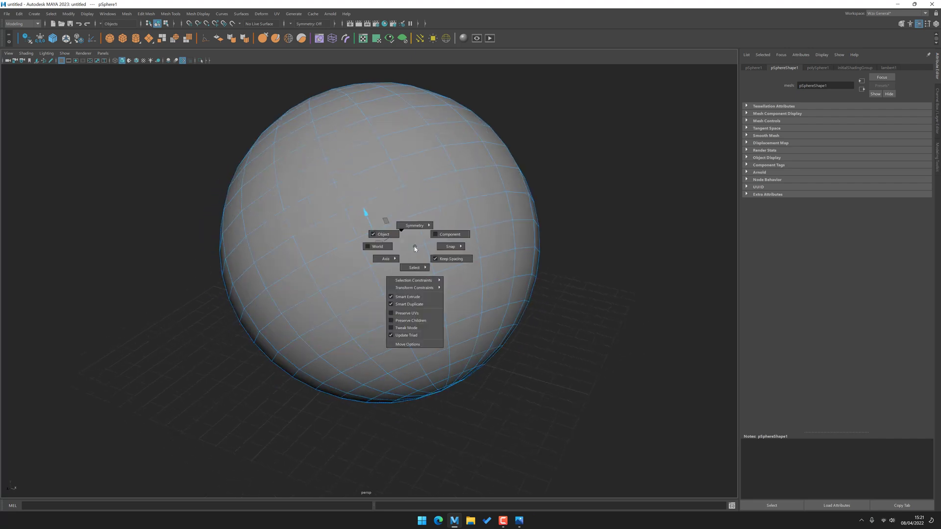
left_click_drag(413, 246, 347, 205)
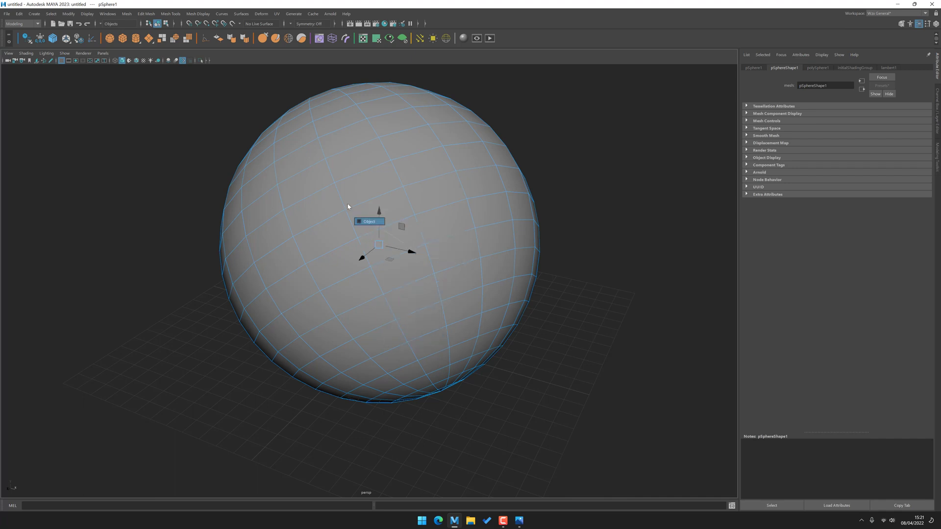
Check the Move tool's options and the Rotate tool's options, closing each settings window.
mouse_move(421, 245)
left_mouse_down("alt")
mouse_move(412, 235)
mouse_move(426, 240)
left_mouse_up("alt")
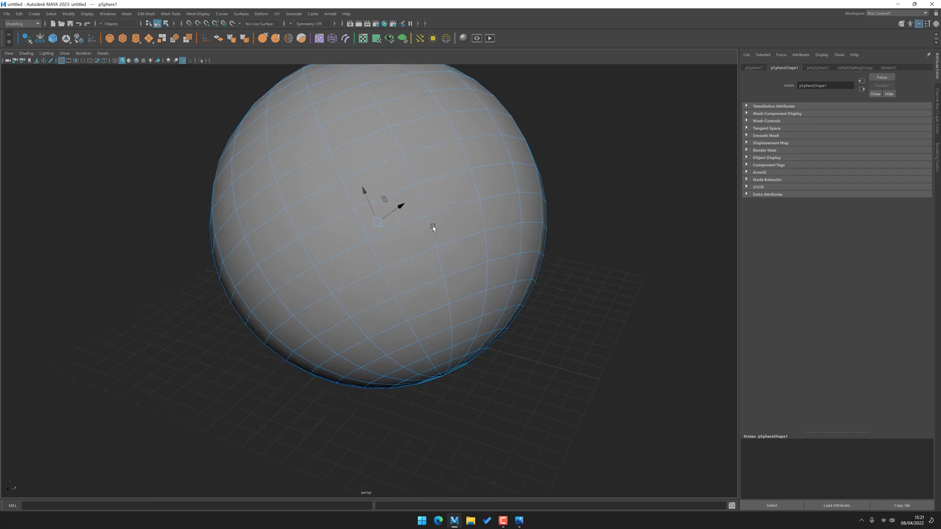
left_click_drag(380, 221, 432, 299, "alt")
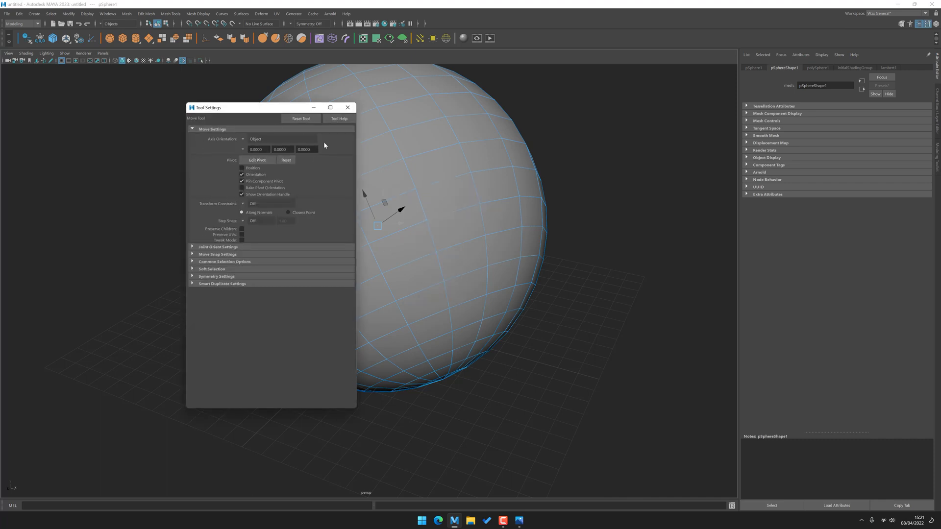
left_click(348, 107)
key("e")
left_click_drag(431, 179, 423, 286)
left_click(349, 108)
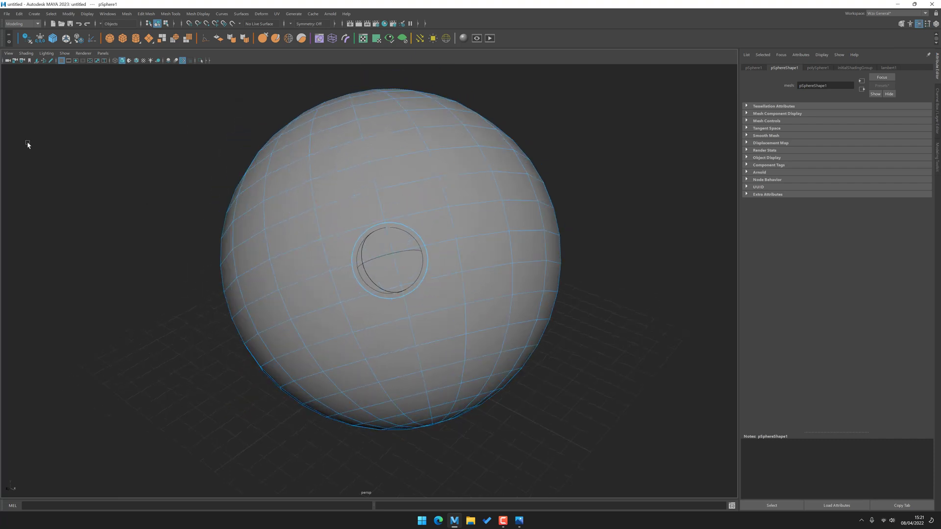
Display the four-view layout and return to the single perspective view.
key("space")
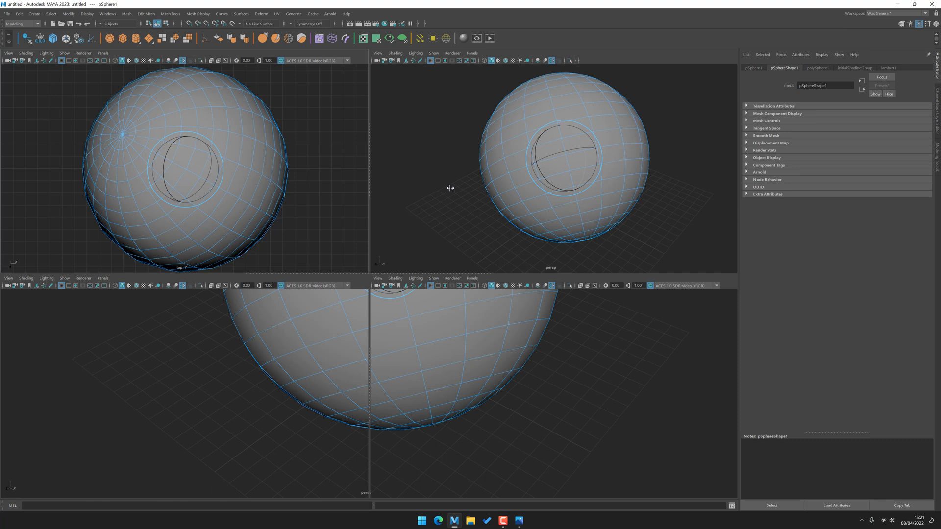
key("space")
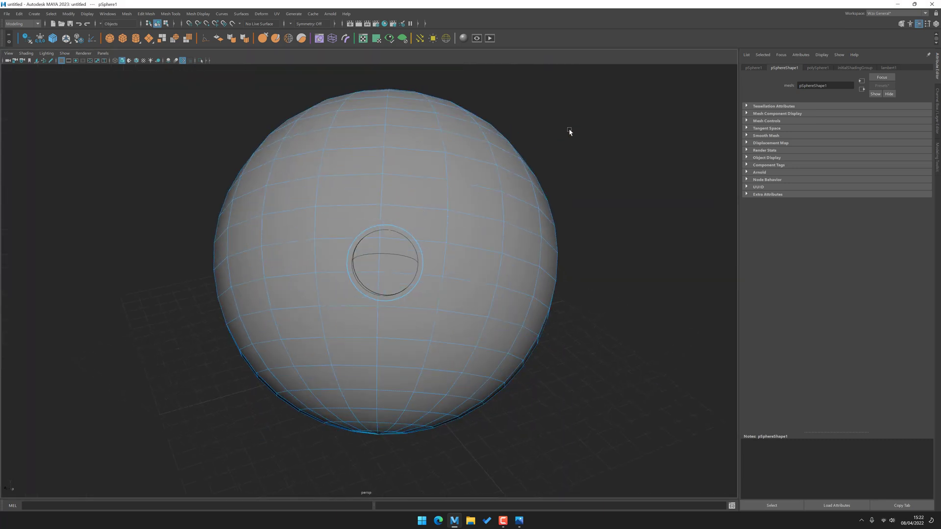
left_click(567, 129)
Delete the test sphere from the scene.
left_click(409, 257)
key("w")
key("Delete")
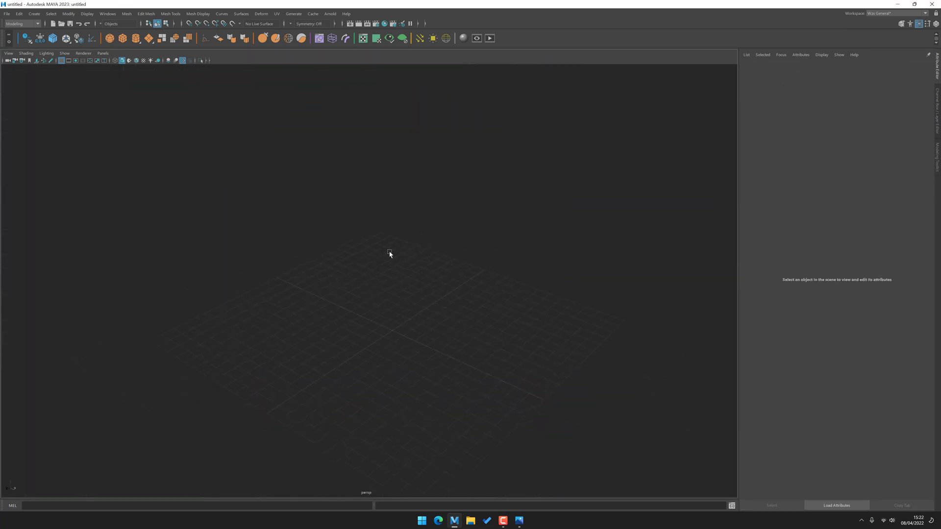
key("ctrl+z")
key("f")
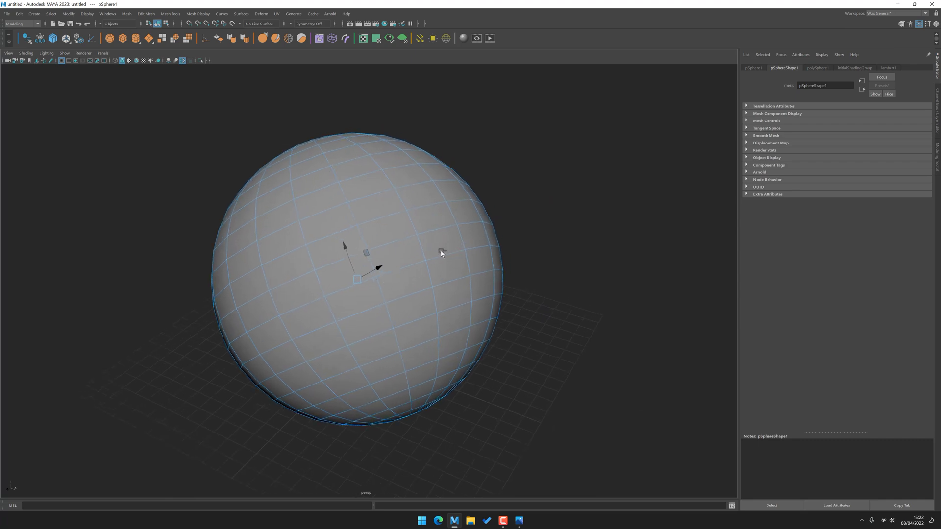
key("Delete")
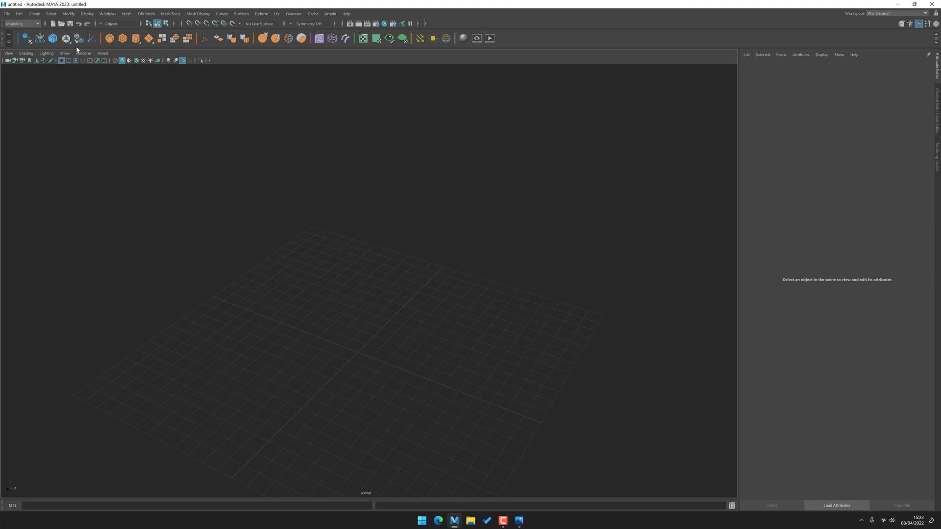
Show the shelf tabs and switch to the Animation shelf.
left_click(10, 42)
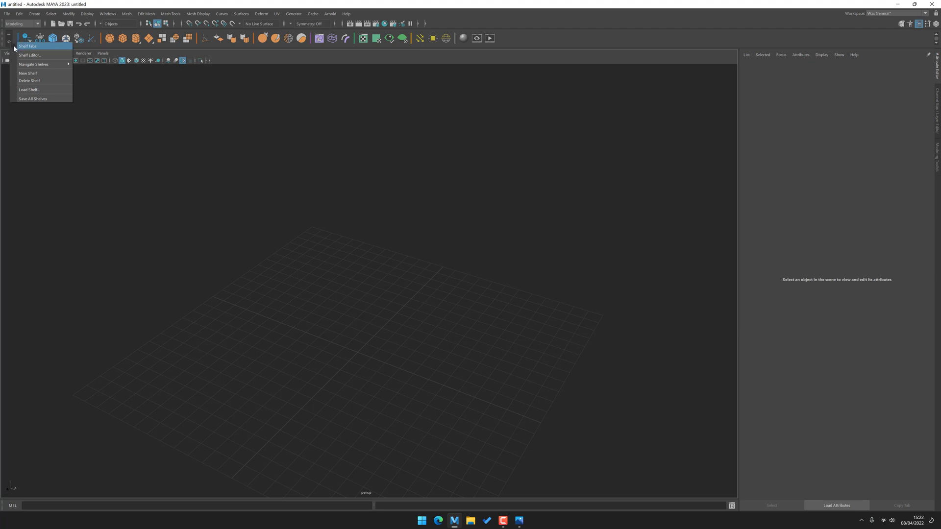
left_click(29, 46)
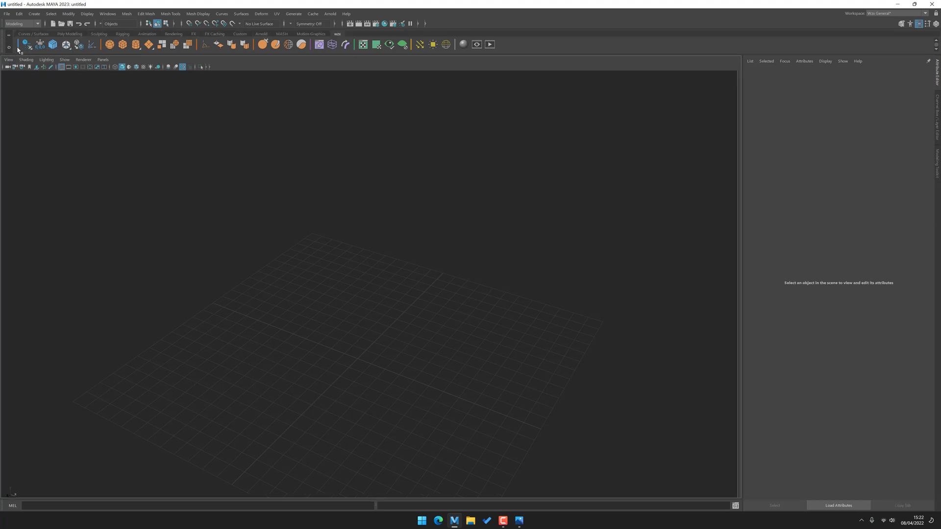
left_click(147, 34)
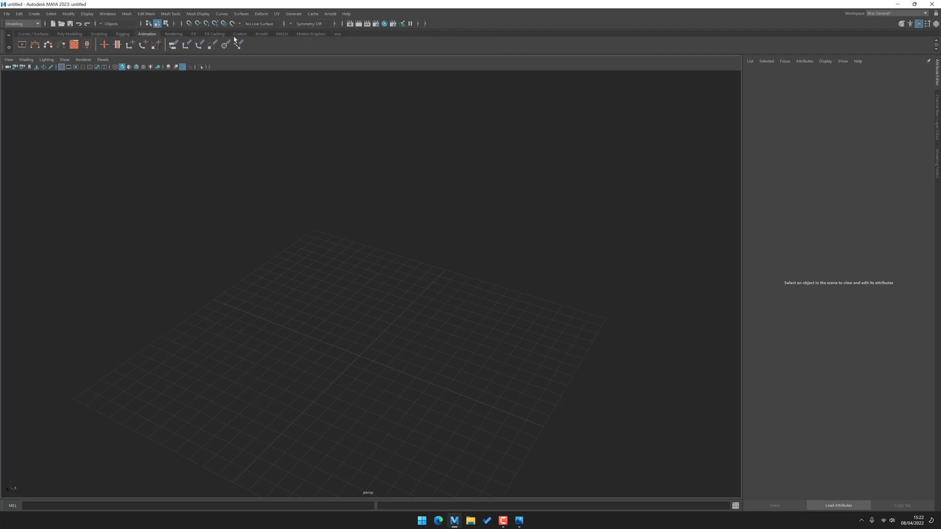
Return to the custom wzx shelf and hide the shelf tabs.
left_click(337, 35)
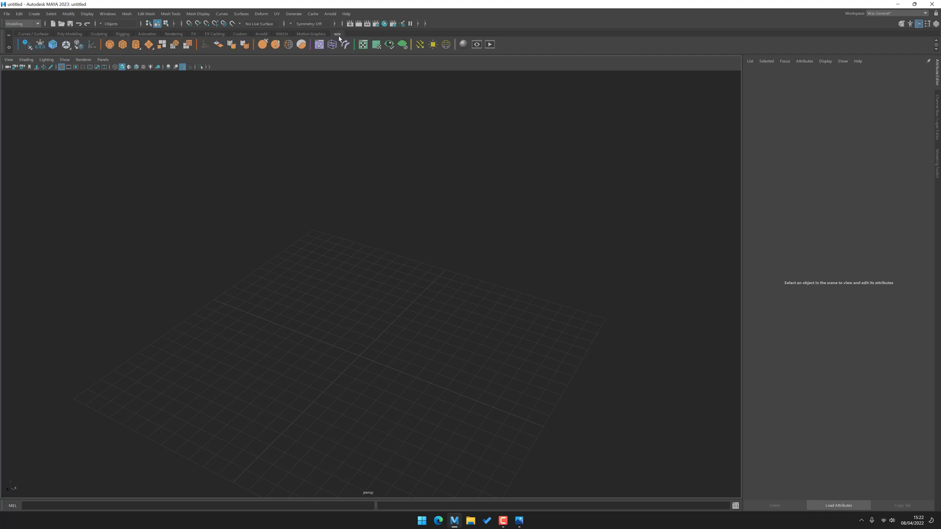
left_click(9, 47)
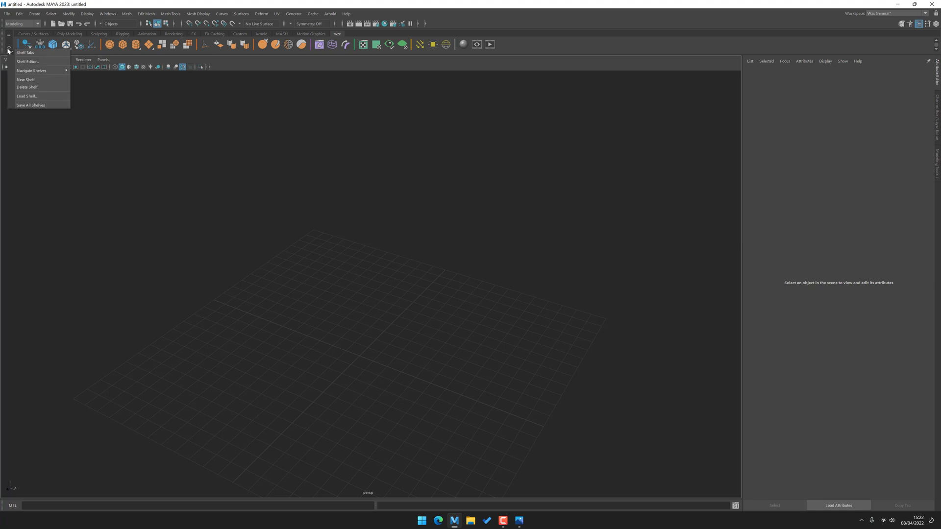
left_click(24, 52)
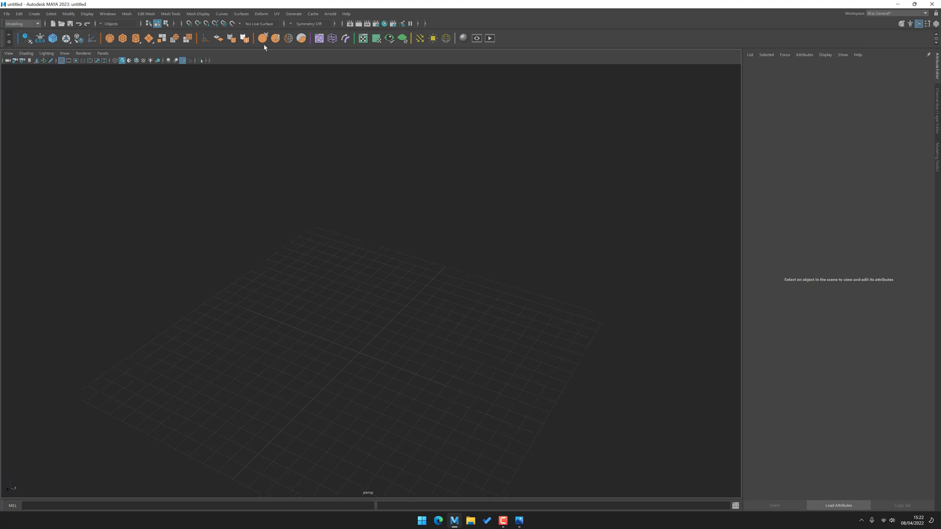
Examine the coloured separator choices in the shelf's Create Separator window and close it.
left_click(18, 42)
left_click_drag(303, 165, 291, 150)
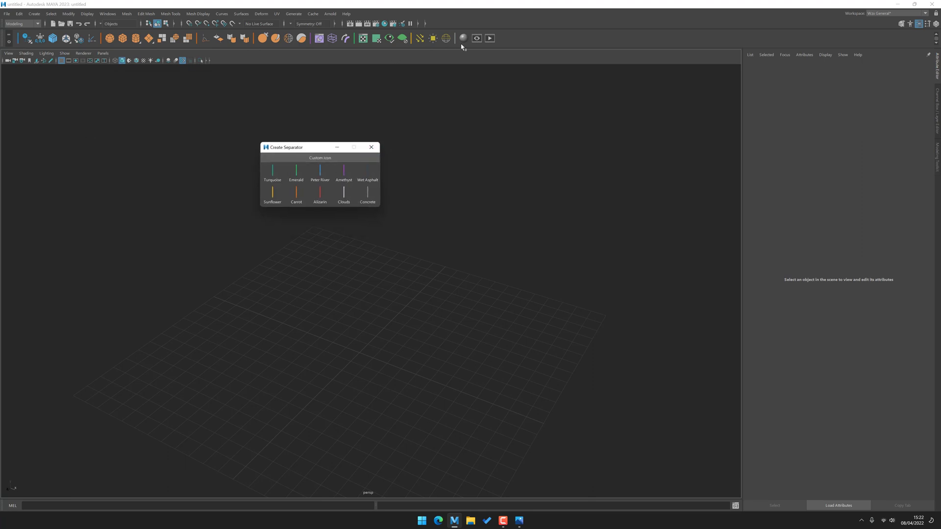
left_click(371, 147)
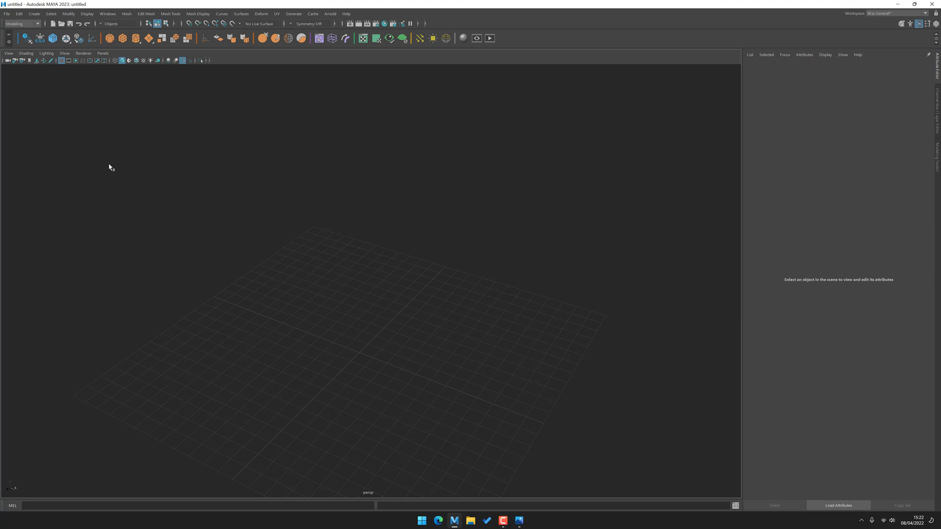
Create a new polygon sphere above the grid, enlarge it with the Scale tool and show its values in the Channel Box.
left_click(110, 38)
middle_click_drag(270, 286, 334, 196)
key("r")
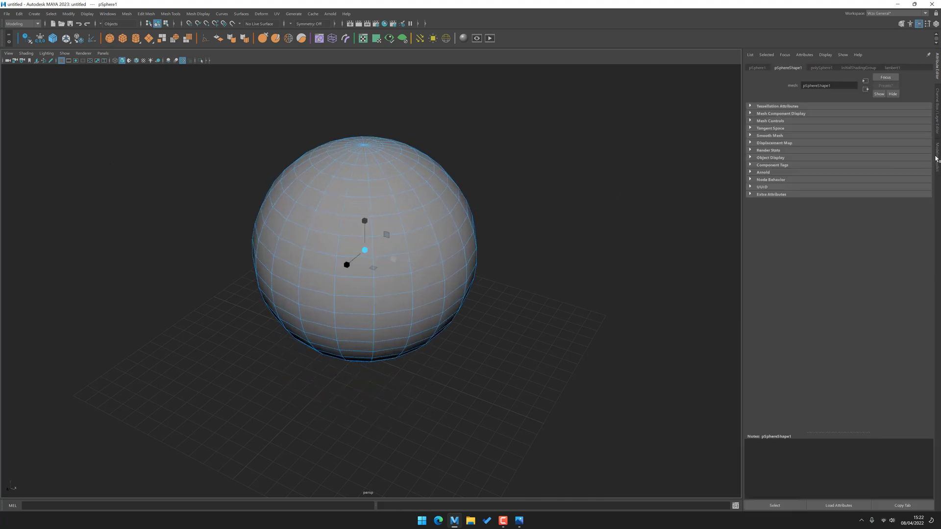
key("ctrl+a")
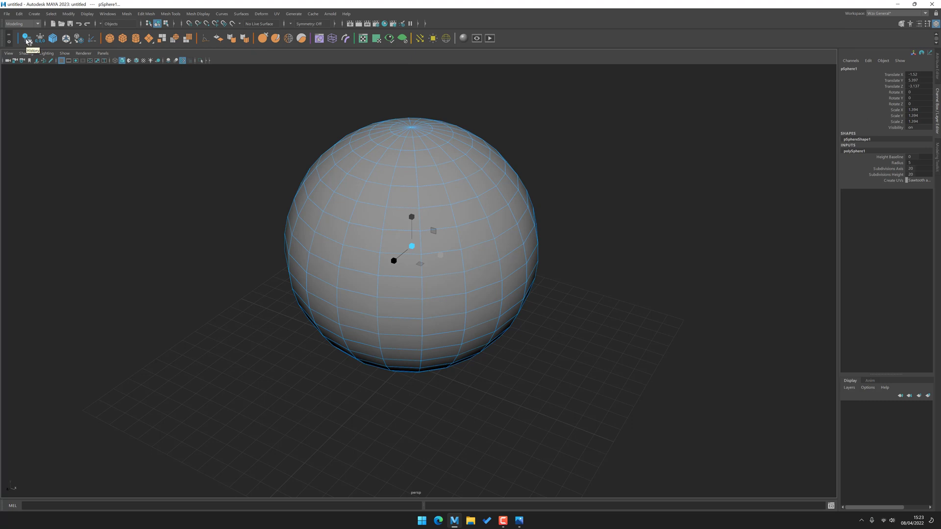
Delete all construction history with the DeleteAll option of the shelf's History tool.
right_click(27, 41)
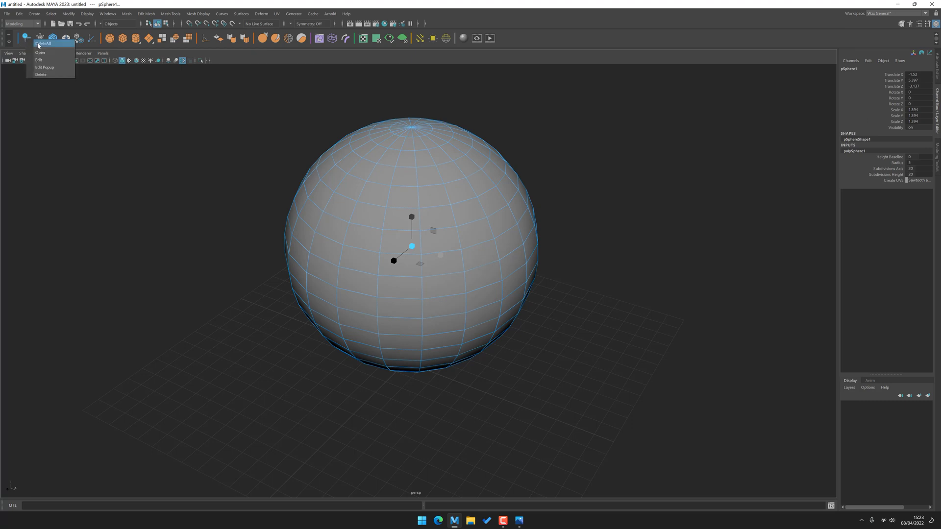
left_click(39, 44)
middle_click_drag(235, 182, 254, 183, "alt")
left_click_drag(250, 186, 231, 184, "alt")
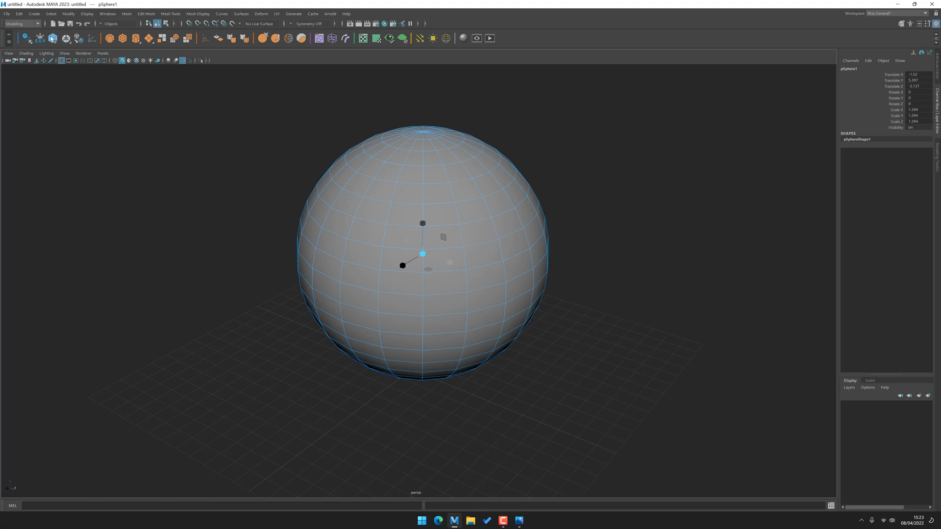
Review the full list of Optimize Scene Size options in an enlarged window and close it.
left_click(6, 14)
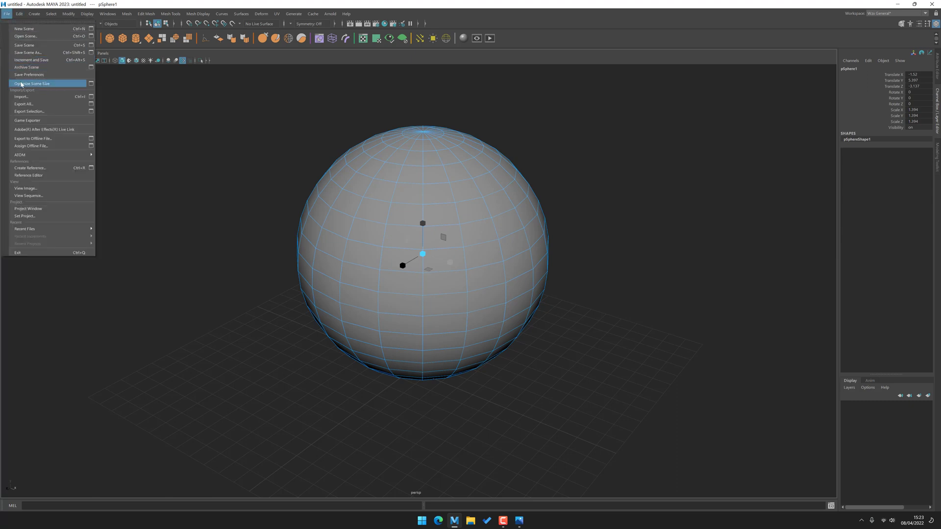
left_click(91, 84)
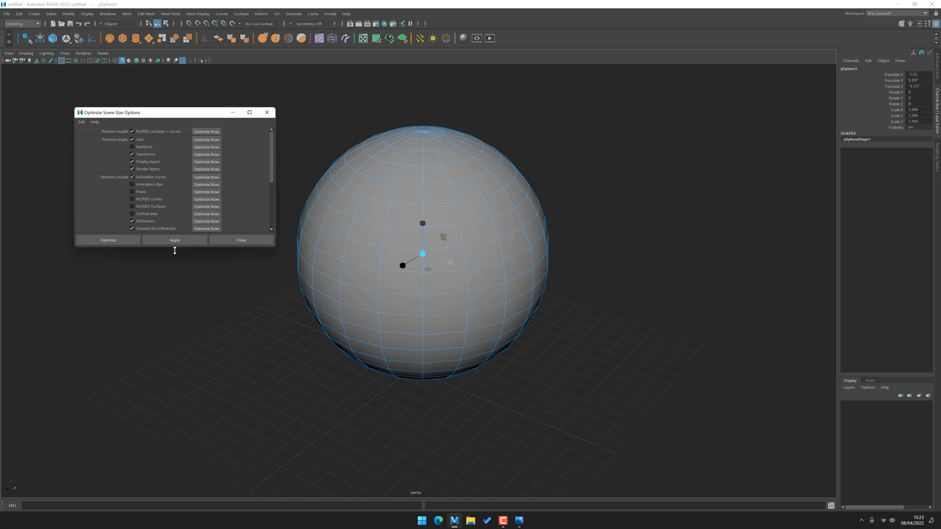
left_click_drag(175, 250, 175, 384)
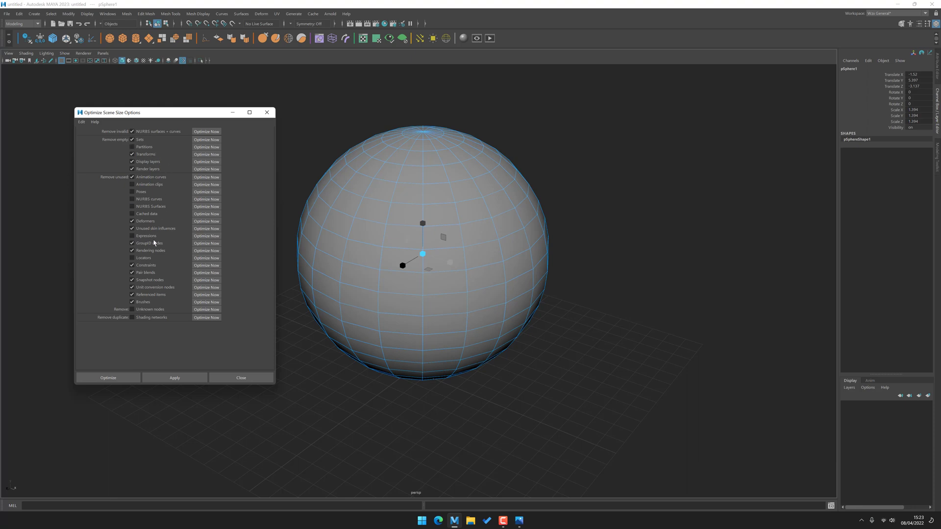
left_click(268, 112)
Clear the selection and reselect the sphere.
left_click(279, 129)
middle_click_drag(279, 130, 251, 132, "alt")
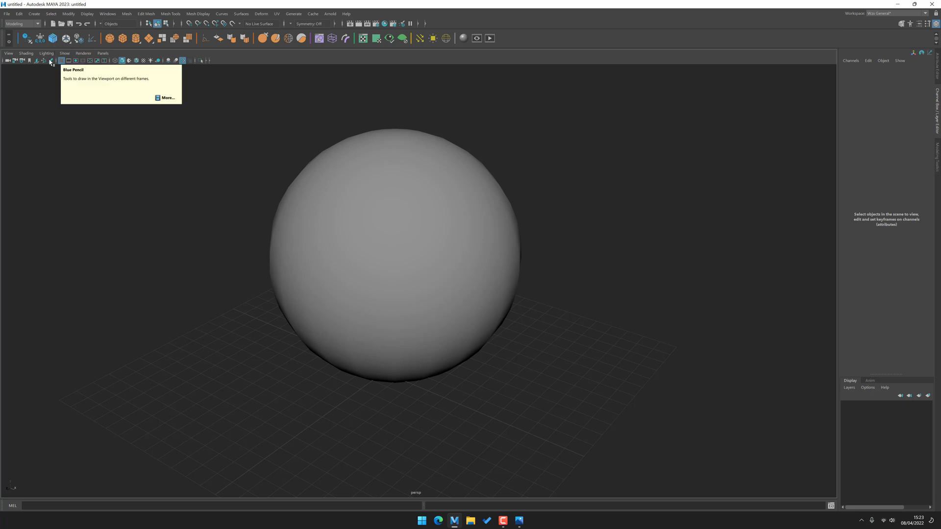
middle_click_drag(134, 192, 129, 192, "alt")
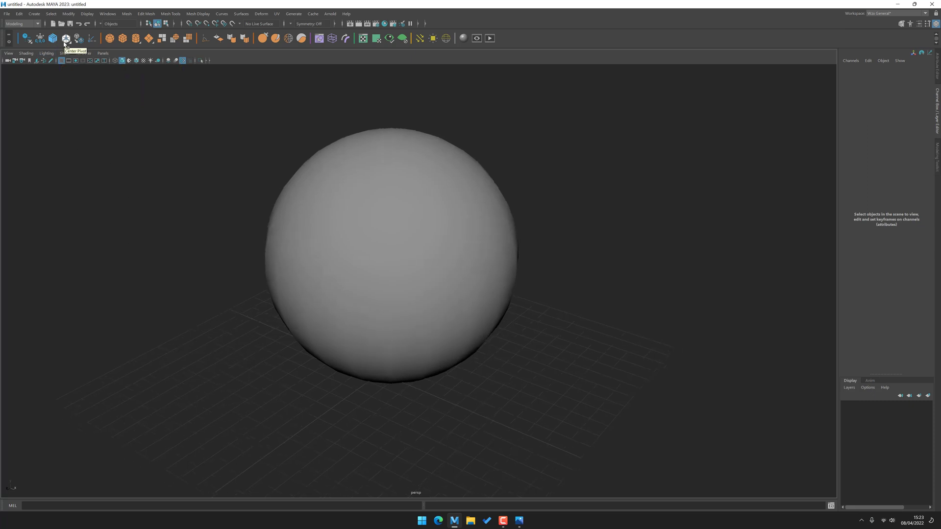
left_click(337, 269)
middle_click_drag(234, 270, 250, 281, "alt")
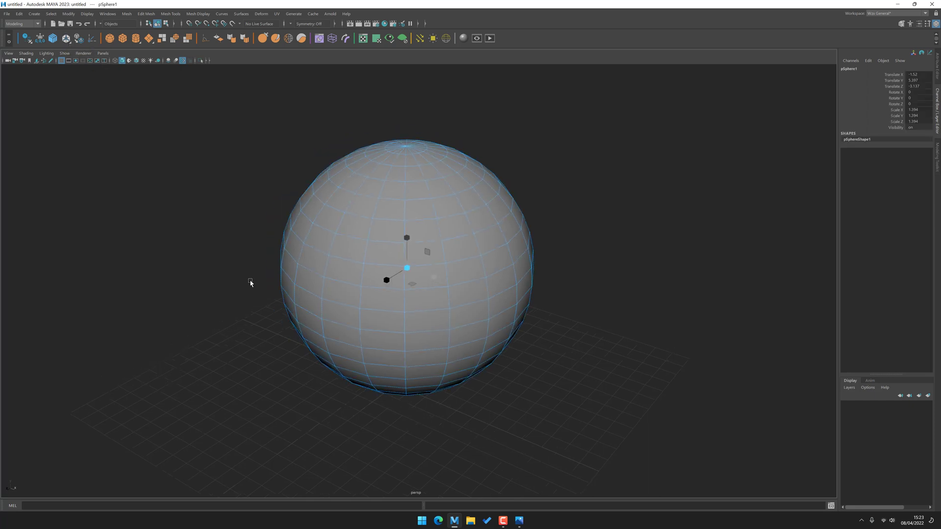
Try recentering the sphere's pivot with the shelf's Center Pivot tool after moving it off-center, and undo the centering.
key("w")
key("d")
left_click_drag(407, 268, 500, 186)
left_click(66, 39)
middle_click_drag(156, 218, 175, 219, "alt")
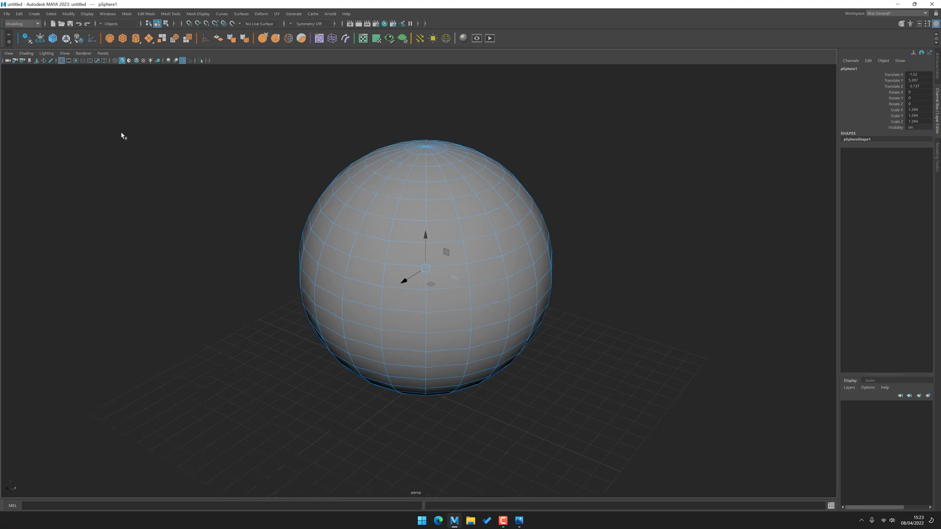
key("ctrl+z")
left_click_drag(163, 216, 219, 219, "alt")
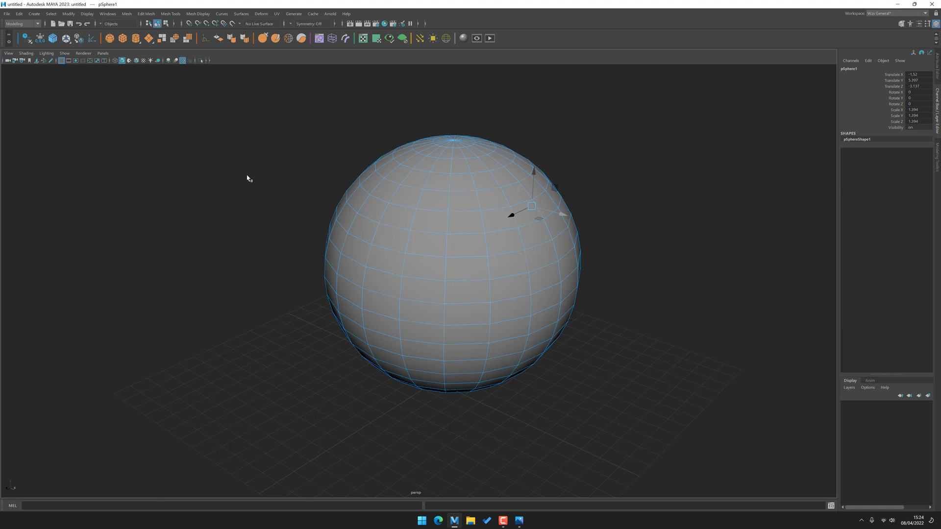
Center the sphere's pivot and freeze its transformations with the custom shelf tools.
left_click(261, 200)
scroll(255, 157, "down", 2)
left_click_drag(254, 151, 551, 410)
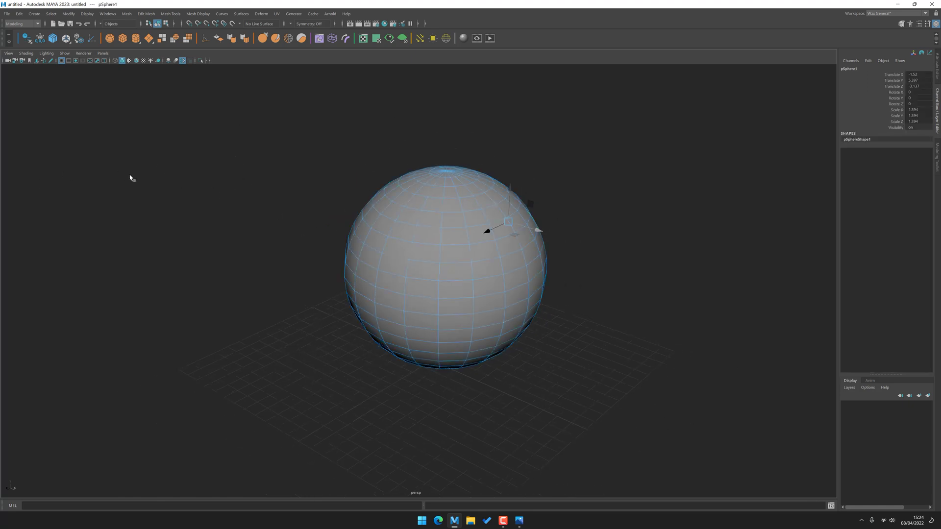
left_click(66, 38)
left_click(41, 39)
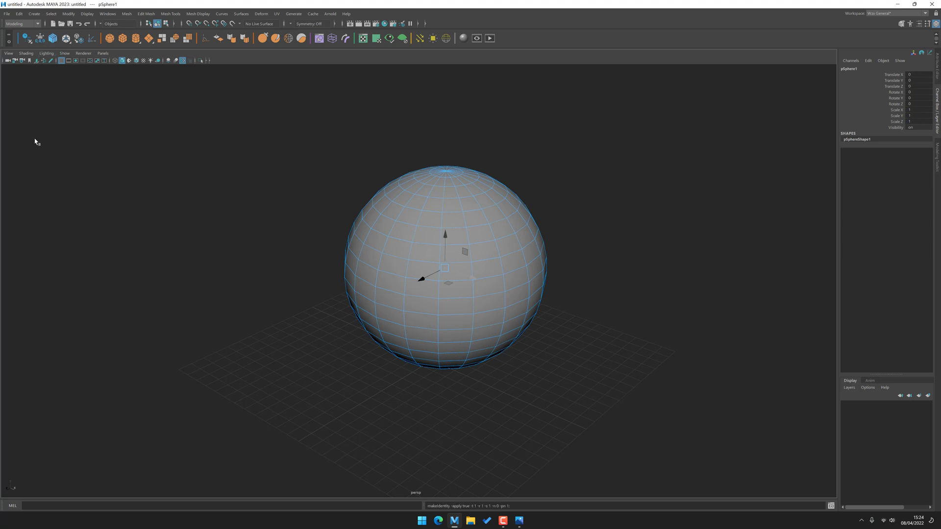
Delete all history with the DeleteAll option and run Optimize Scene Size from the shelf.
right_click(27, 40)
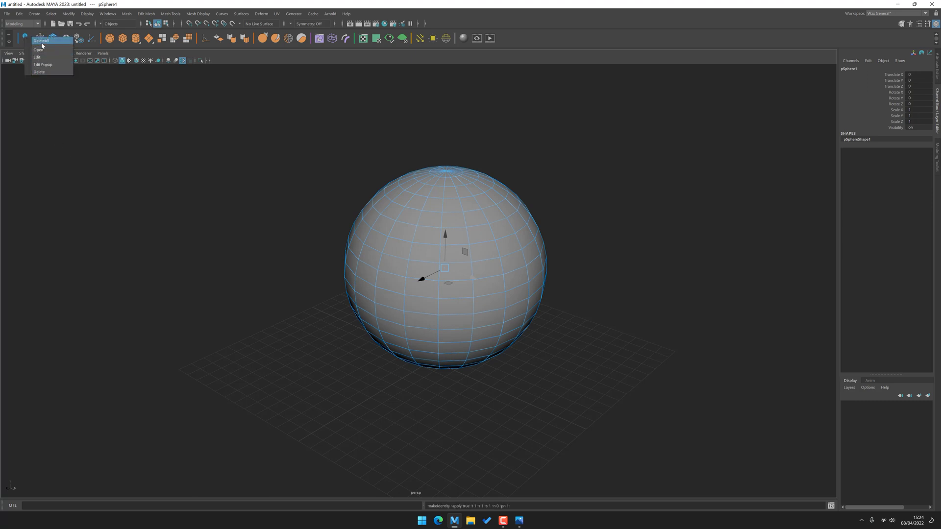
left_click(40, 42)
left_click(53, 39)
left_click(453, 264)
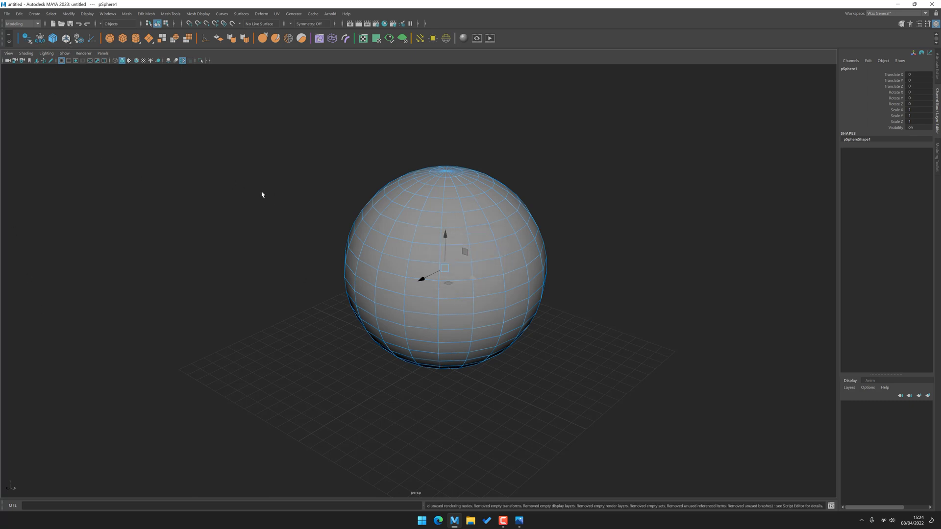
Clear and remake the sphere selection, and look at the extra options of the shelf's Center Pivot tool.
key("f")
left_click(103, 142)
left_click_drag(214, 137, 361, 296)
middle_click_drag(201, 217, 227, 201, "alt")
scroll(227, 201, "down", 2)
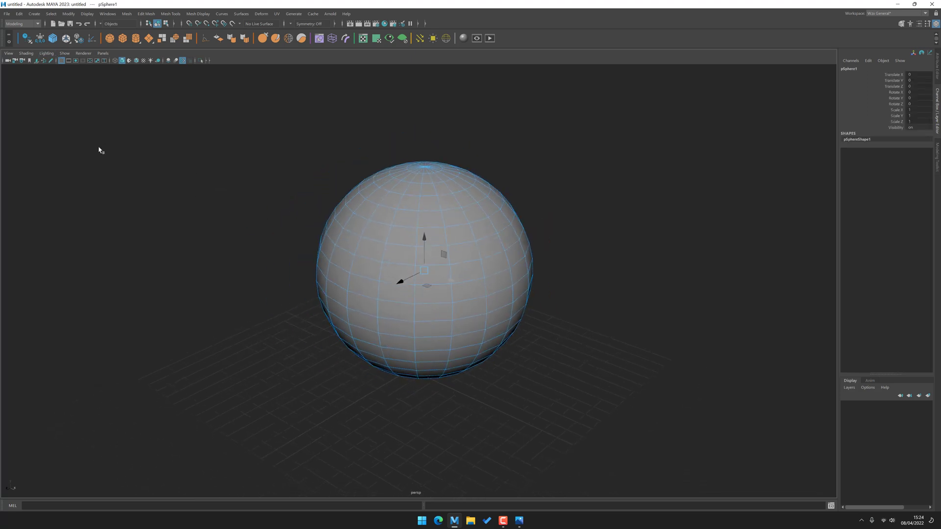
right_click(66, 38)
left_click(62, 117)
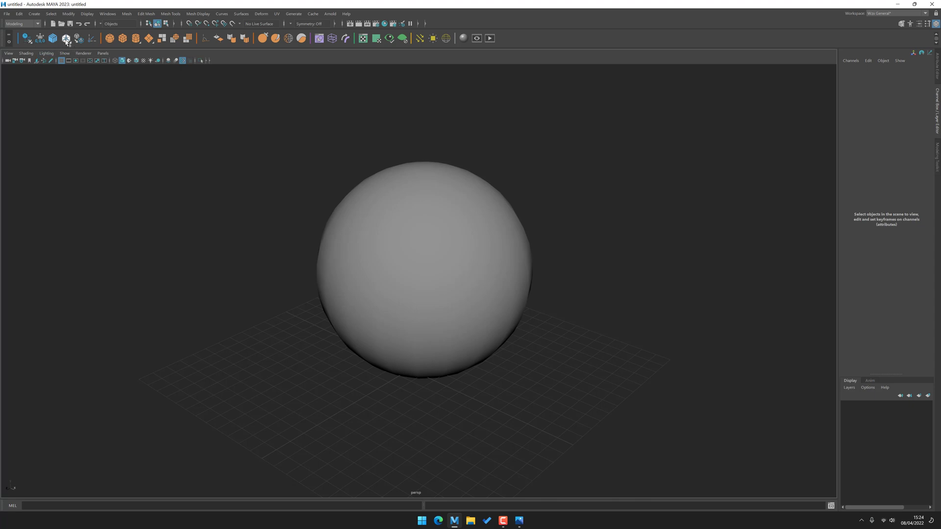
Select the sphere and move it to a spot high above the grid.
left_click(331, 268)
middle_click_drag(267, 290, 319, 177)
right_click_drag(319, 178, 264, 188, "alt")
middle_click_drag(264, 188, 255, 227, "alt")
left_click_drag(255, 227, 248, 211, "alt")
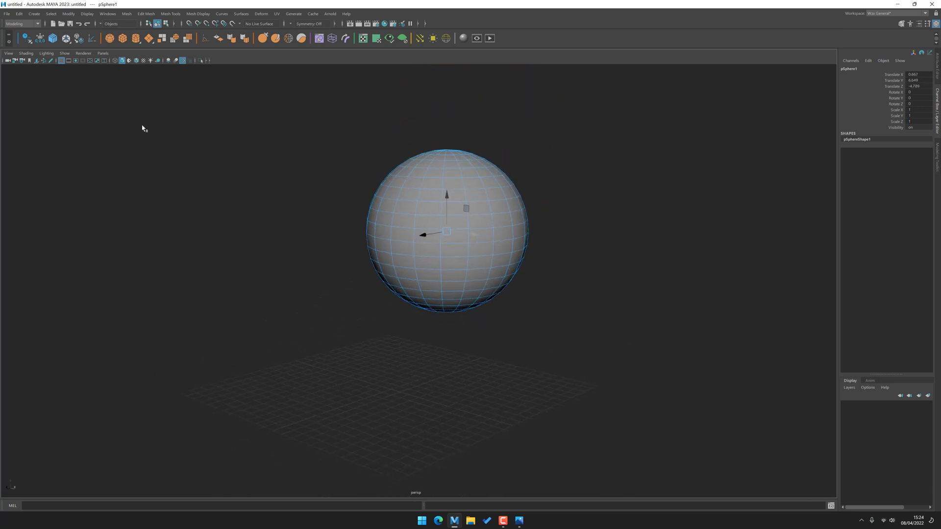
Try placing the sphere's pivot at its base with the Center Pivot Base option, and undo it.
right_click(66, 39)
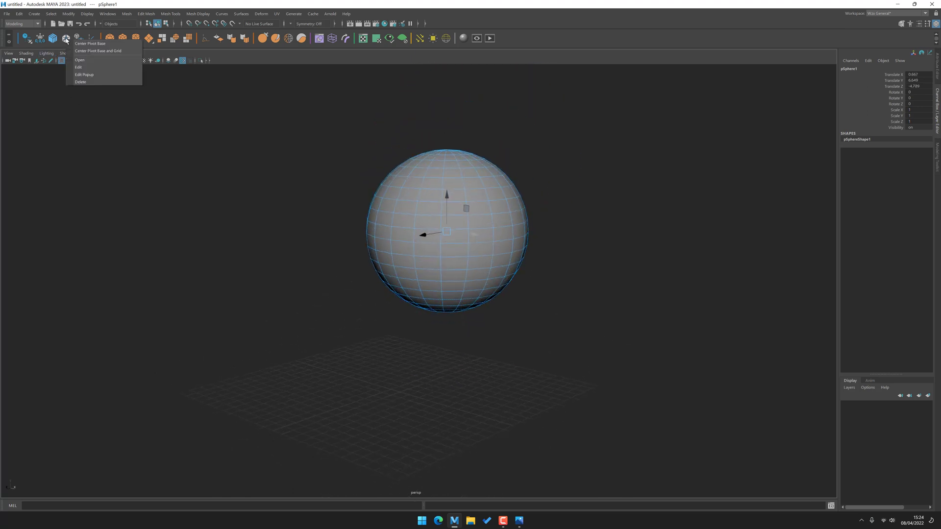
left_click(100, 45)
left_click_drag(557, 301, 523, 296, "alt")
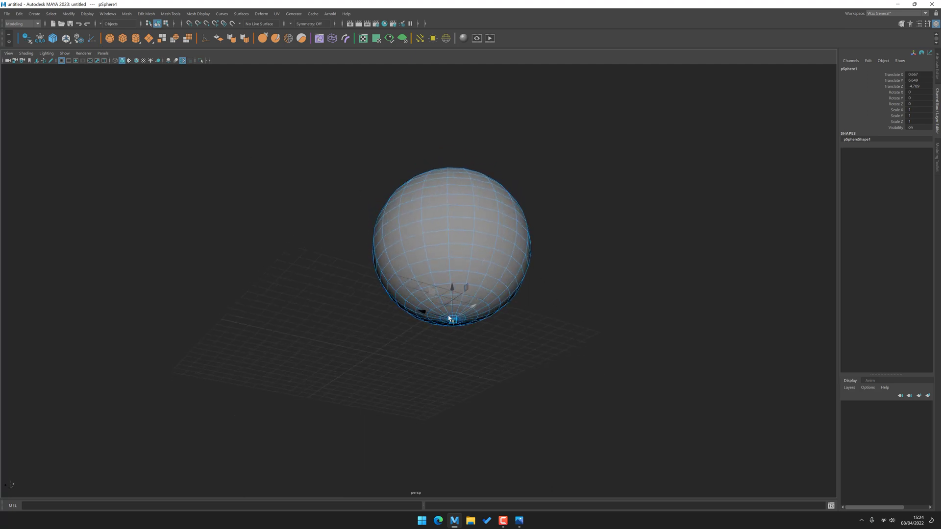
mouse_move(463, 332)
left_mouse_down("alt")
mouse_move(499, 352)
mouse_move(471, 348)
left_mouse_up("alt")
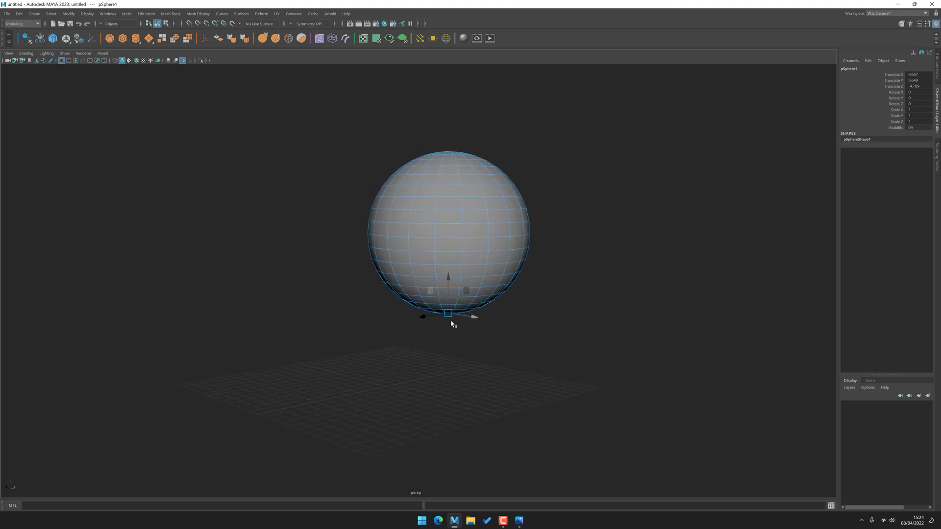
key("ctrl+z")
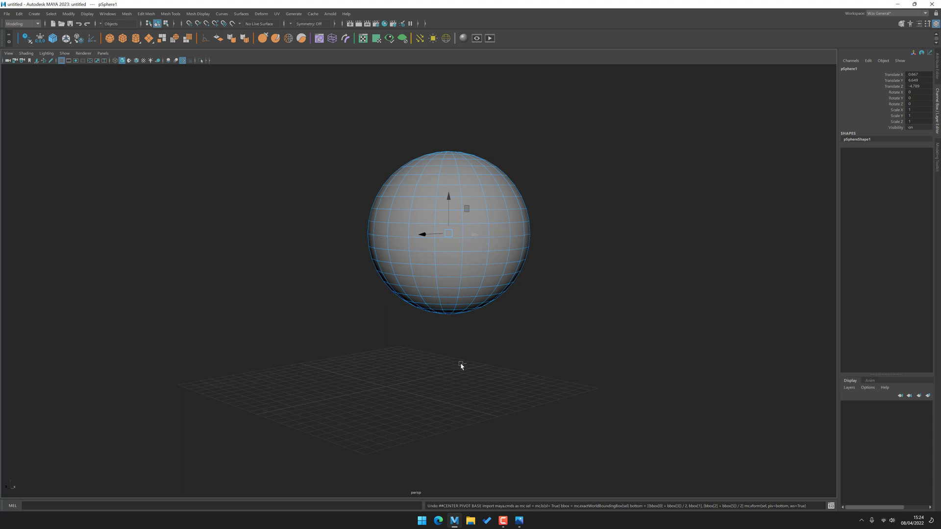
Apply Center Pivot Base and Grid to set the sphere's pivot at its base and place it on the grid center.
right_click(67, 39)
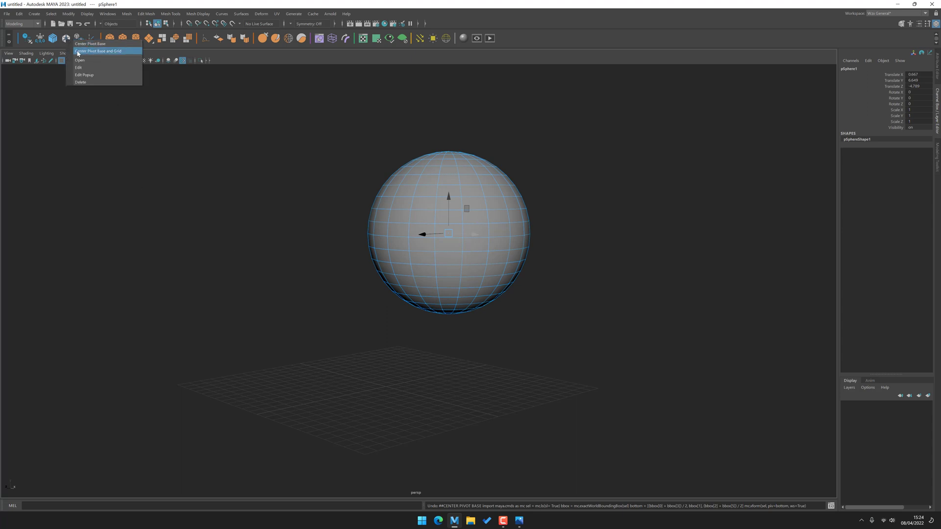
left_click(115, 53)
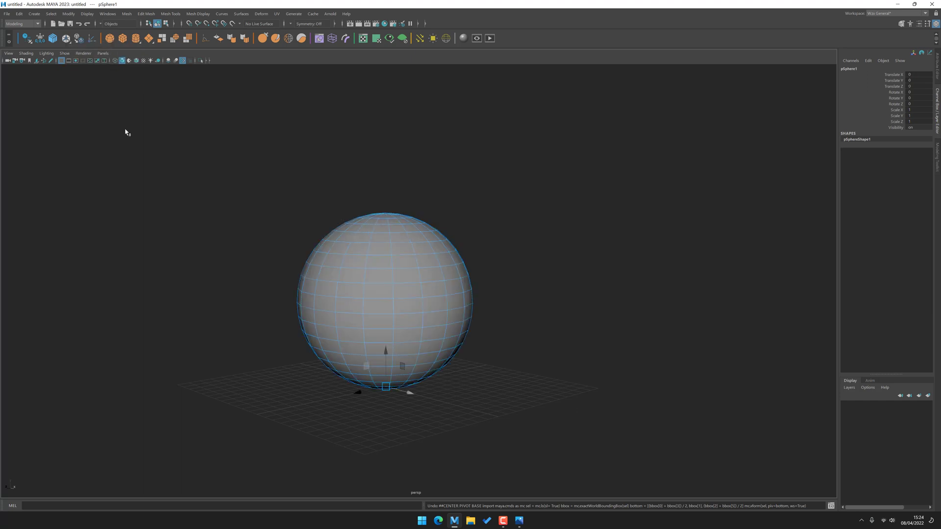
left_click_drag(498, 360, 368, 238, "alt")
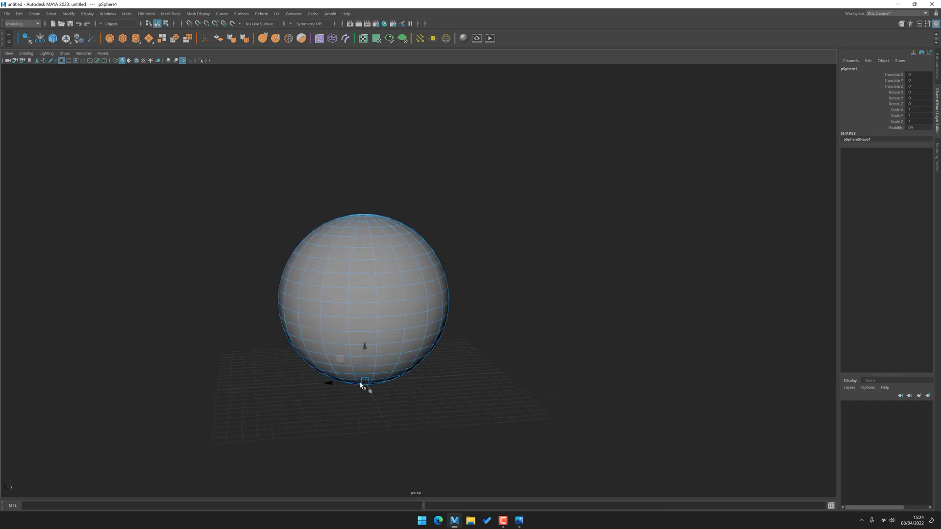
mouse_move(392, 397)
left_mouse_down("alt")
mouse_move(376, 391)
mouse_move(391, 406)
mouse_move(404, 402)
left_mouse_up("alt")
right_click_drag(405, 401, 376, 386, "alt")
Scale the sphere down, move it off the grid and snap it back with Center Pivot Base and Grid.
key("r")
middle_click_drag(380, 421, 315, 409)
key("w")
middle_click_drag(337, 380, 414, 247)
right_click(70, 42)
left_click(78, 51)
left_click_drag(281, 308, 230, 216, "alt")
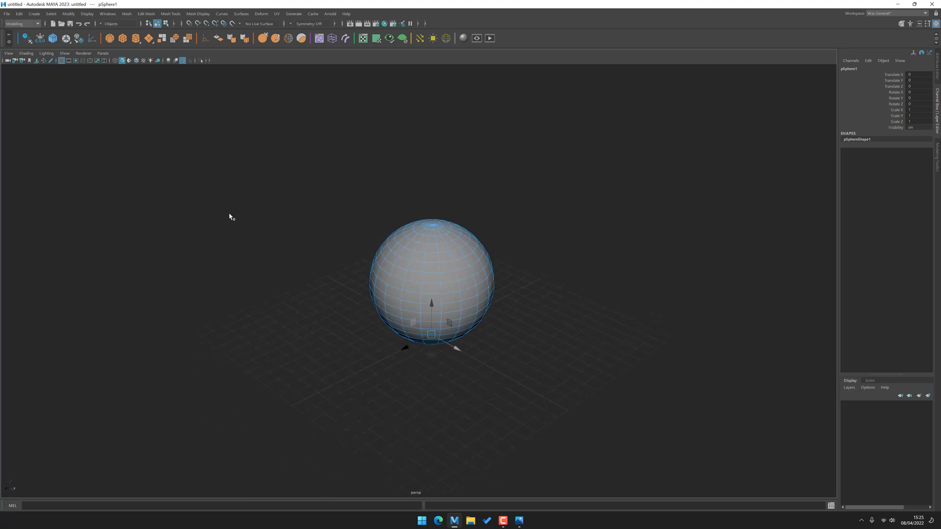
Replace the existing sphere with a new polygon sphere, moved above the grid and rotated.
middle_click_drag(230, 216, 173, 208, "alt")
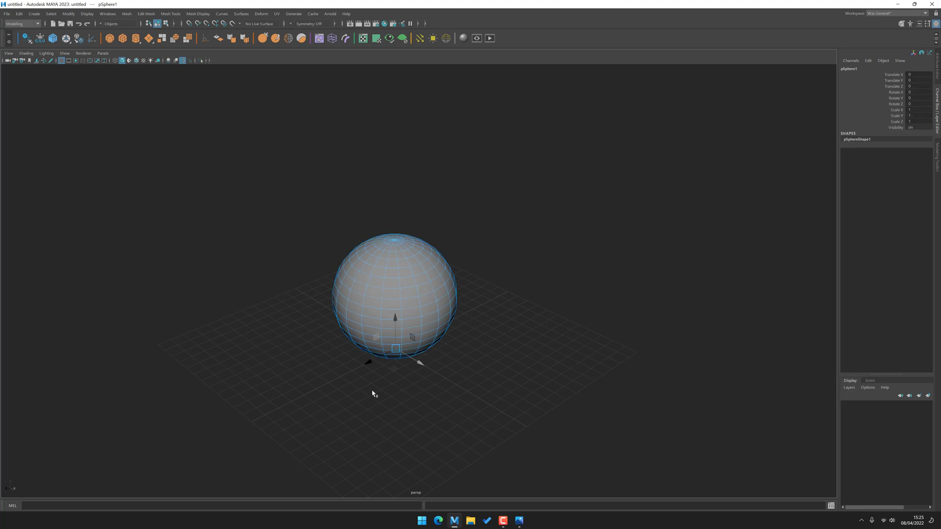
key("Delete")
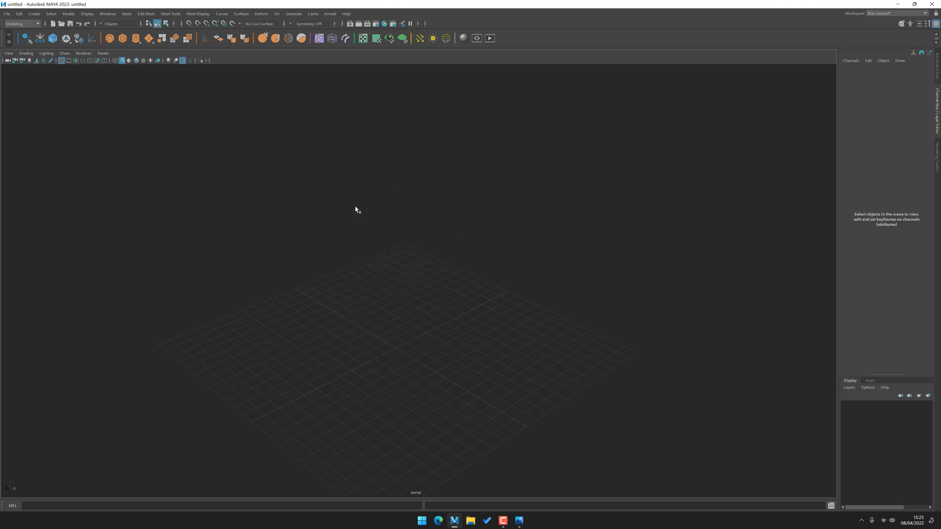
left_click(112, 41)
middle_click_drag(563, 267, 411, 143)
key("e")
left_click_drag(242, 214, 300, 189)
Create a polygon cube, move it above the grid away from the sphere, scale it down and rotate it.
left_click(121, 44)
key("w")
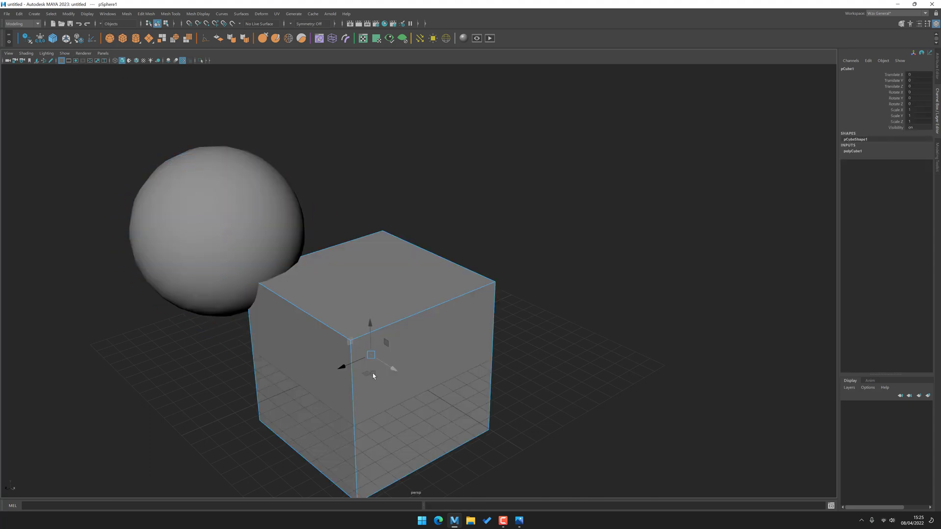
middle_click_drag(372, 373, 545, 229)
key("r")
middle_click_drag(464, 247, 390, 235)
key("e")
left_click_drag(547, 218, 466, 206)
key("w")
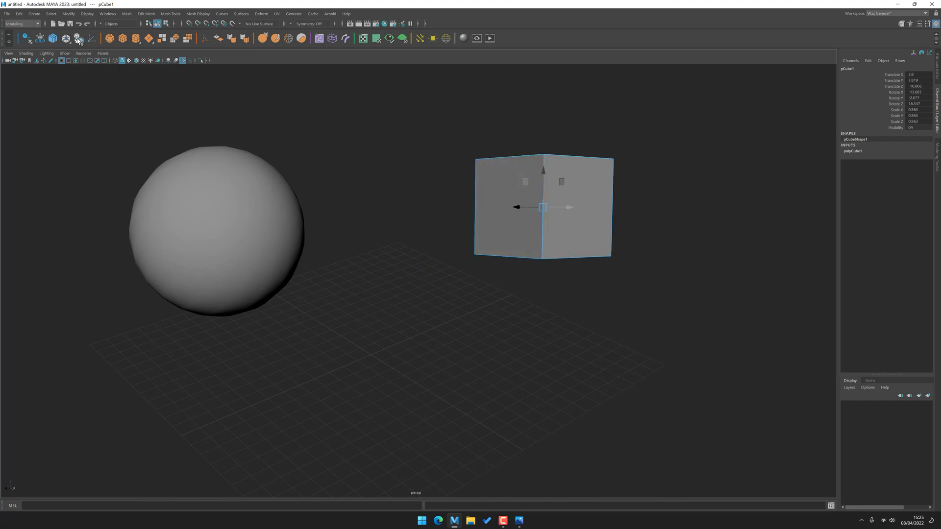
Match the sphere's position and rotation to the cube with the shelf's match tool, and move the sphere clear of the cube.
left_click(231, 235, "shift")
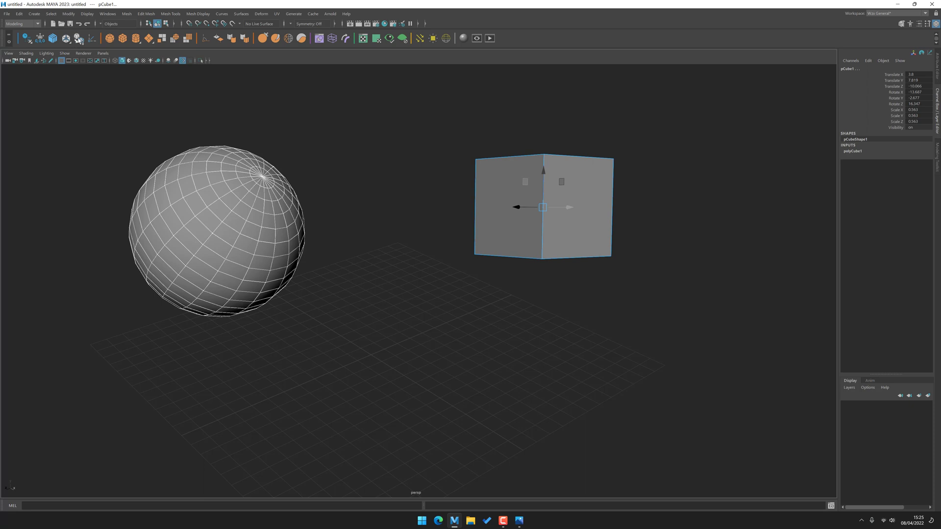
left_click(78, 39)
left_click(441, 285)
left_click(506, 222)
middle_click_drag(588, 264, 378, 314)
scroll(314, 307, "up", 3)
middle_click_drag(314, 307, 327, 275, "alt")
scroll(362, 279, "up", 1)
left_click_drag(361, 279, 368, 280, "alt")
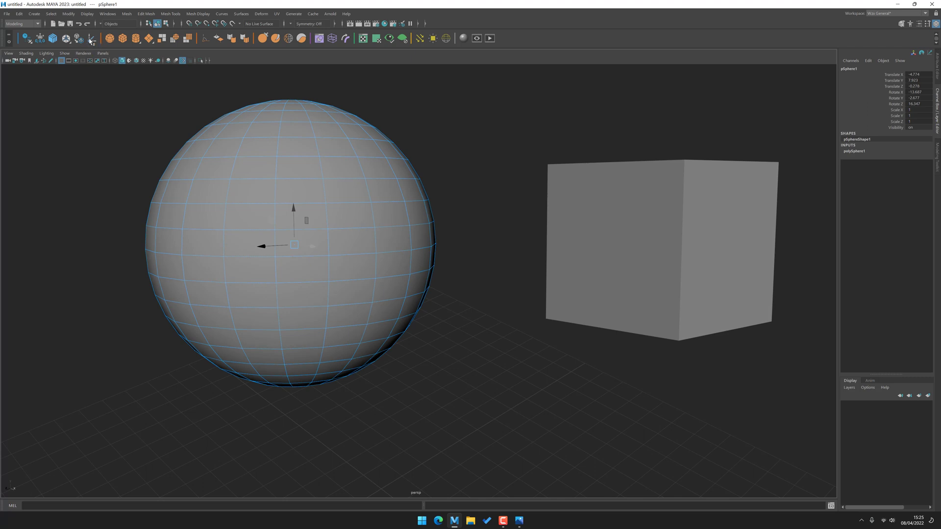
Select the cube, rotate it further and freeze its transformations.
left_click_drag(378, 174, 338, 174, "alt")
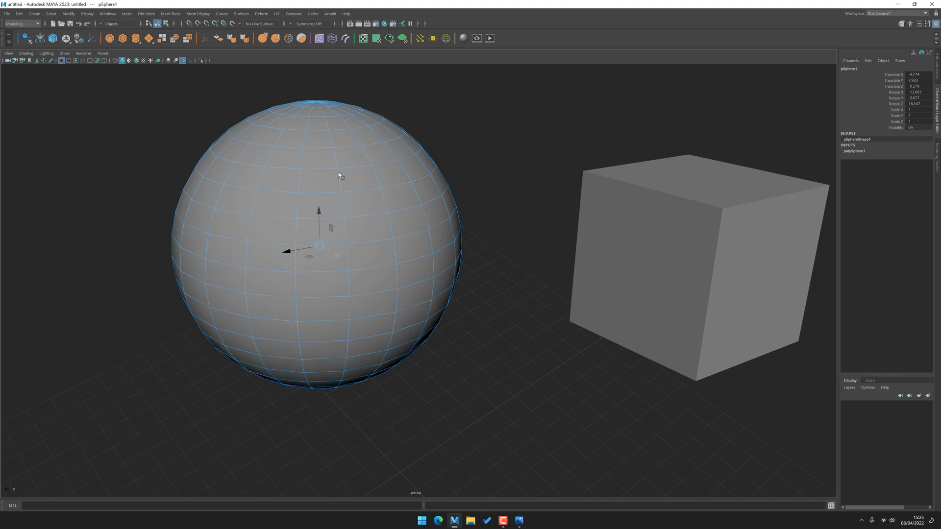
scroll(375, 236, "down", 5)
middle_click_drag(376, 236, 178, 189, "alt")
left_click(453, 212)
key("e")
left_click_drag(418, 245, 455, 254)
key("w")
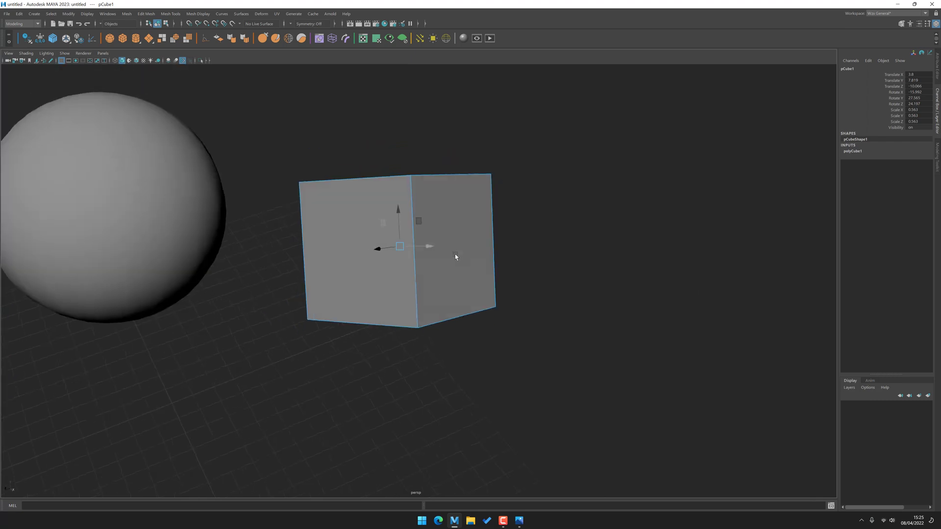
left_click(40, 39)
Delete the sphere and reselect the cube.
right_click(440, 230)
left_click_drag(440, 231, 176, 331, "alt")
key("Delete")
left_click(479, 237)
left_click_drag(479, 237, 415, 254, "alt")
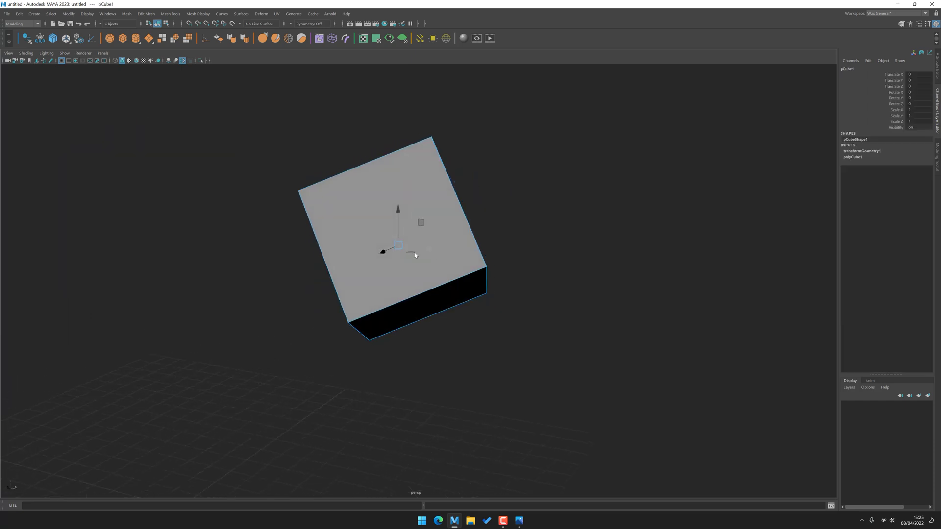
left_click_drag(498, 196, 449, 194, "alt")
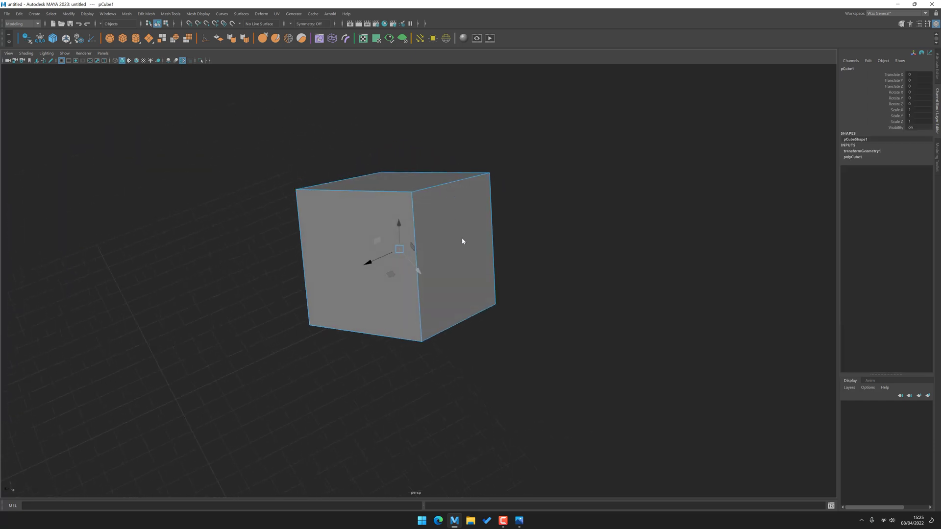
Switch the cube to face selection and select one of its side faces.
right_click_drag(462, 238, 454, 286)
left_click_drag(454, 286, 487, 253, "alt")
left_click(470, 276)
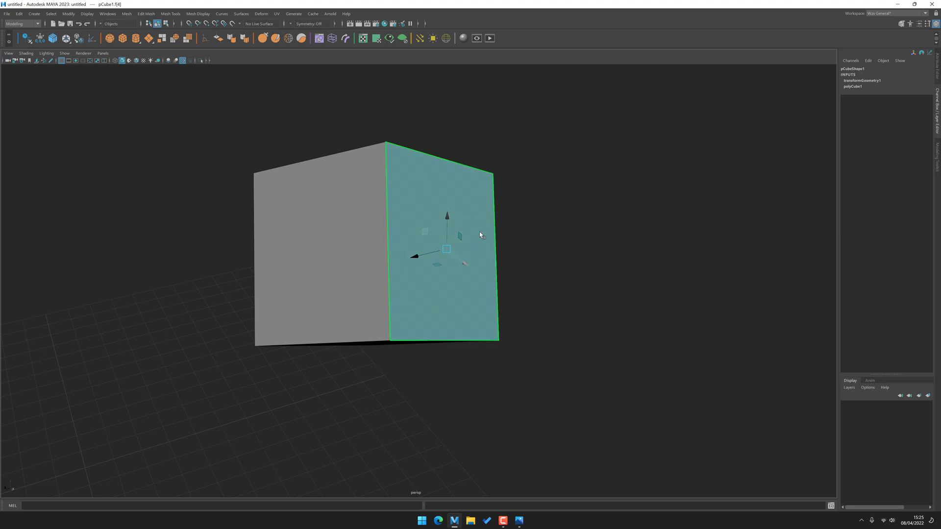
left_click(508, 207)
left_click(410, 221)
Try orienting the custom pivot to the selected face, undo the last pivot change and return to object selection.
key("d")
left_click(435, 195, "ctrl")
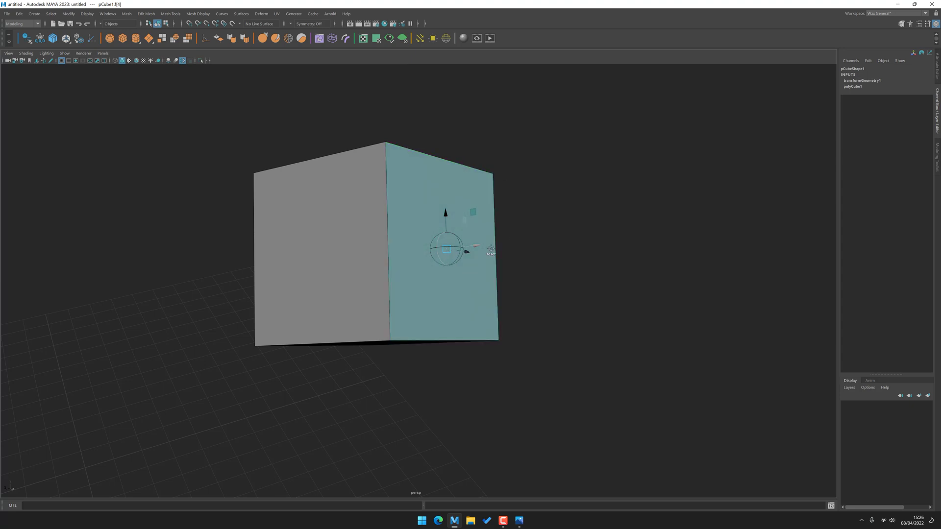
left_click_drag(478, 248, 467, 269)
key("ctrl+z")
key("F8")
Set the Move tool's axis orientation to Object, test-move the cube along one axis and undo the move.
key("w")
left_click(461, 271)
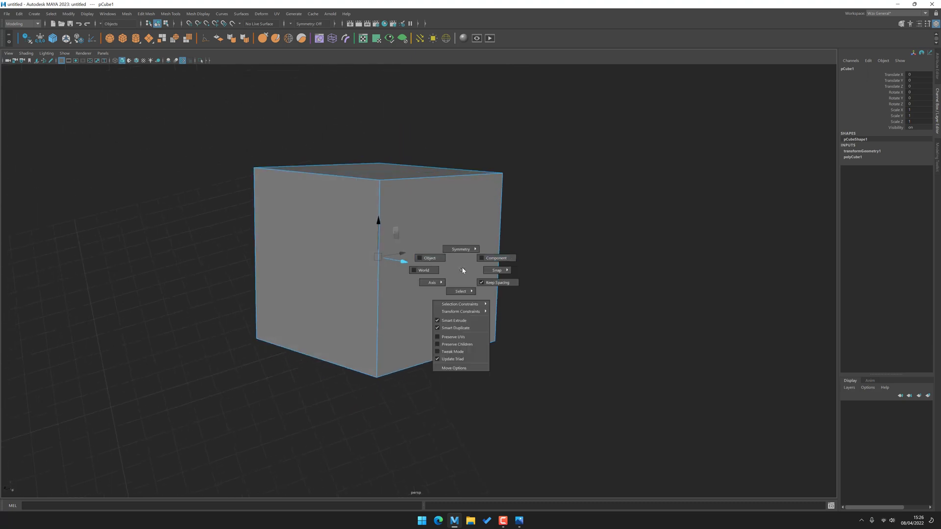
mouse_move(441, 263)
left_mouse_down("alt")
mouse_move(453, 249)
mouse_move(436, 256)
left_mouse_up("alt")
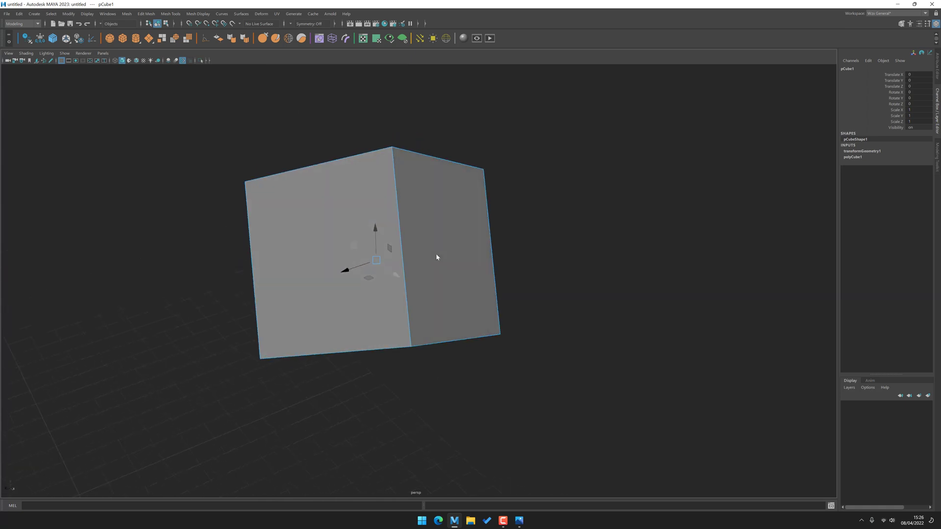
key("w")
left_click(440, 255)
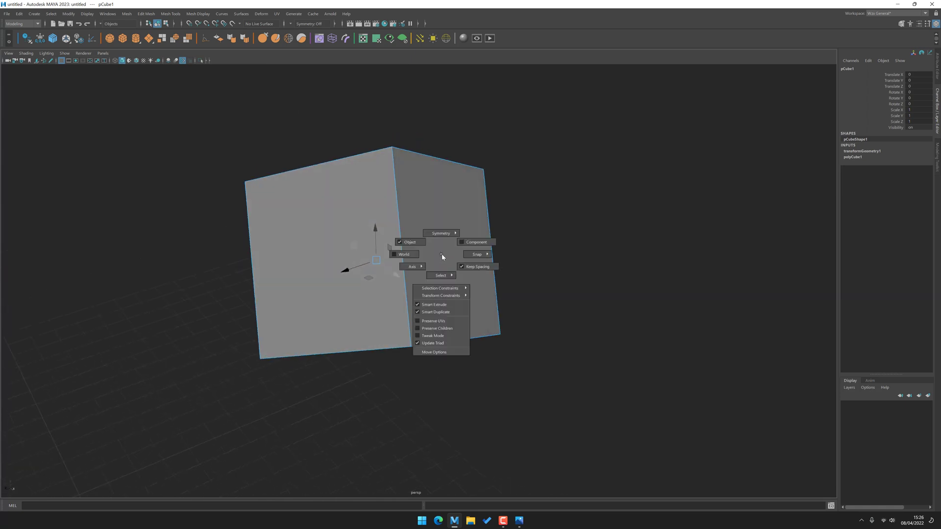
left_click_drag(436, 253, 417, 243)
left_click_drag(345, 271, 346, 291)
key("ctrl+z")
Select a side face of the cube to check its manipulator orientation, and return to object selection.
key("F11")
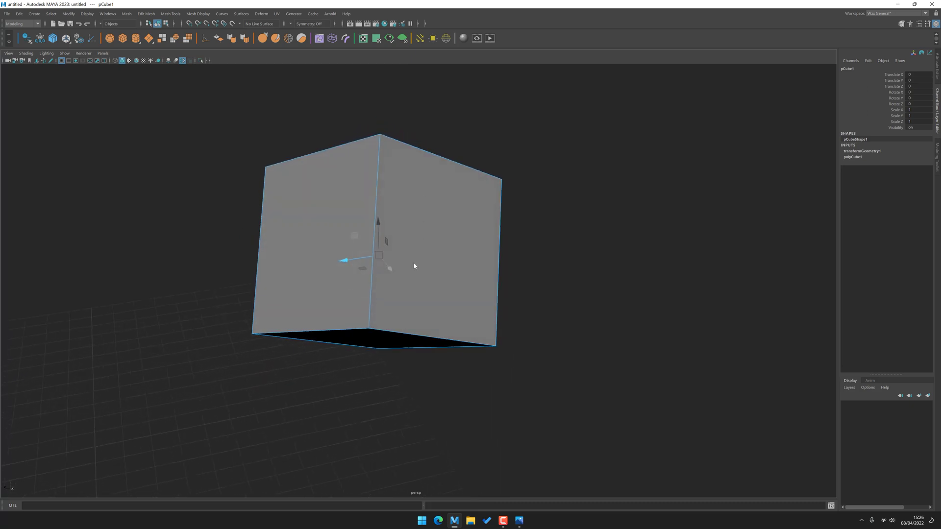
left_click(394, 215)
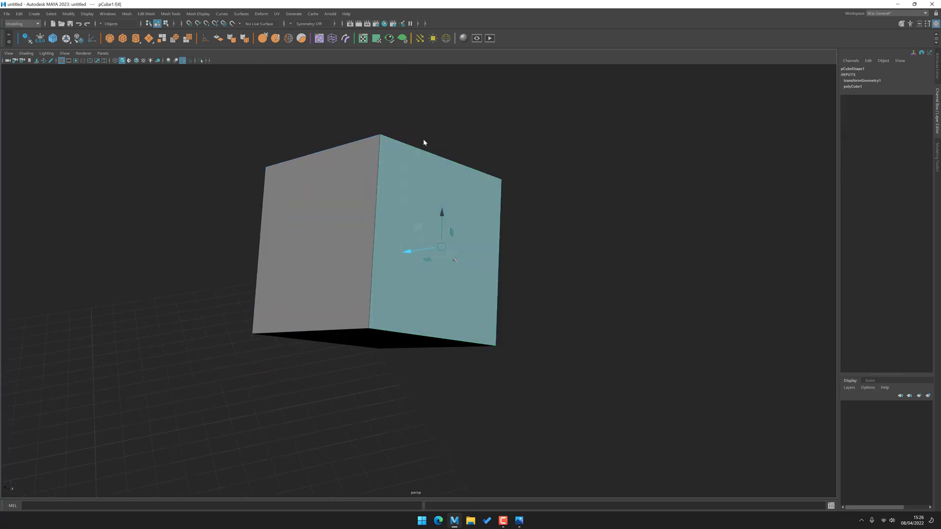
key("F8")
left_click_drag(451, 270, 400, 250, "alt")
Try changing the cube's placement with the Move tool, undo the changes and clear the selection.
key("w")
mouse_move(440, 285)
left_mouse_down("alt")
mouse_move(423, 296)
mouse_move(428, 260)
mouse_move(443, 245)
mouse_move(445, 269)
left_mouse_up("alt")
key("ctrl+z")
mouse_move(423, 233)
left_mouse_down()
mouse_move(409, 224)
mouse_move(418, 230)
left_mouse_up()
key("ctrl+z")
left_click_drag(454, 262, 468, 313, "alt")
left_click(515, 206)
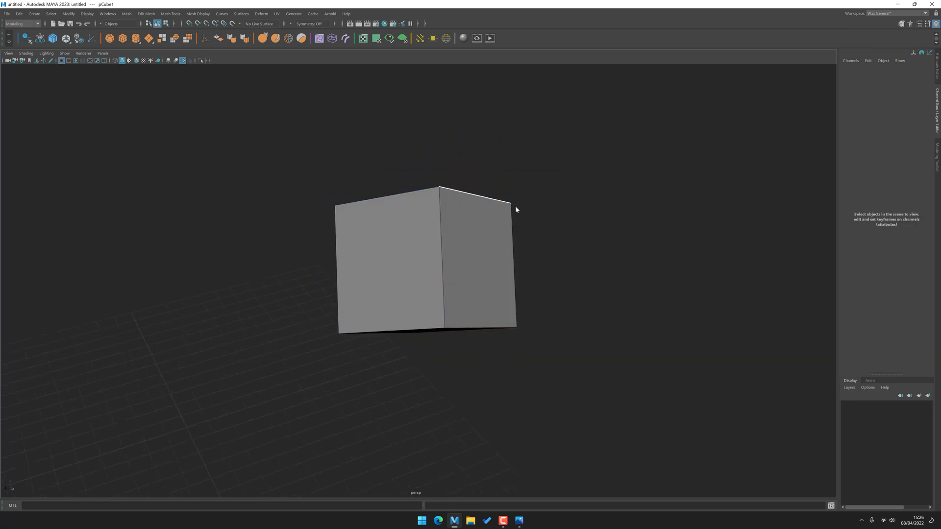
Select the cube and delete it from the scene.
left_click_drag(554, 163, 424, 338)
key("Delete")
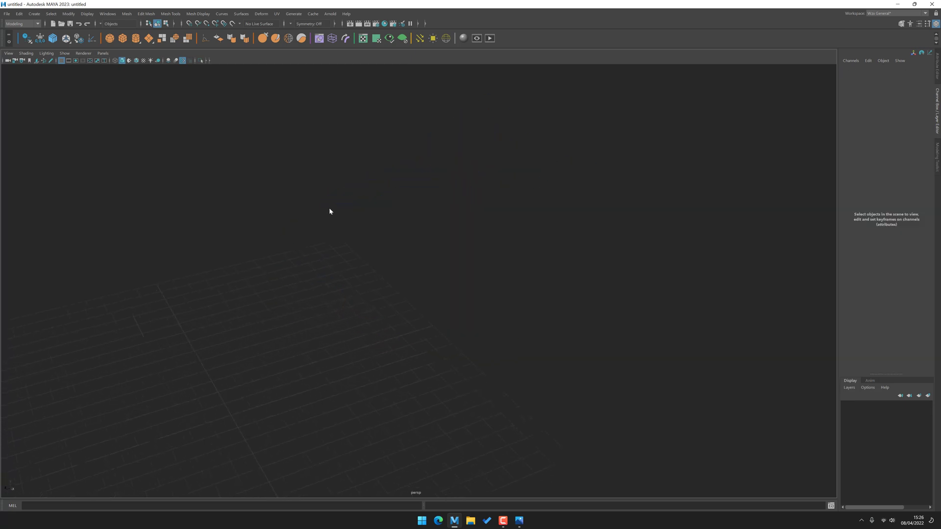
Create and delete a trial polygon sphere, and create and delete a cylinder from the preset subdivision choices.
left_click(109, 40)
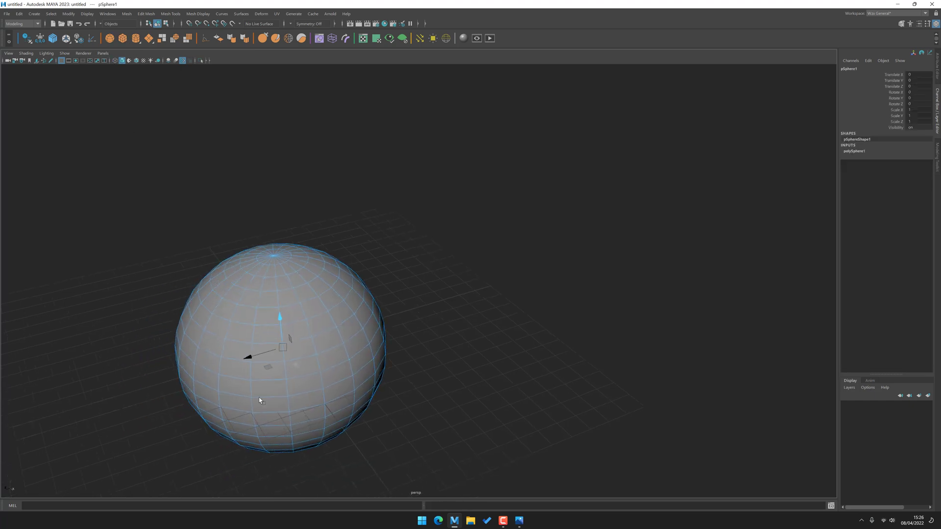
key("Delete")
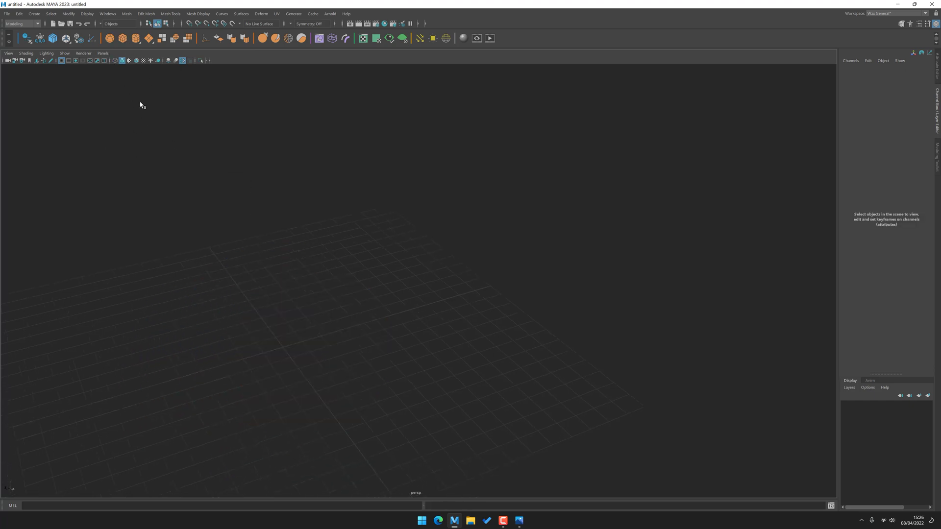
right_click(136, 42)
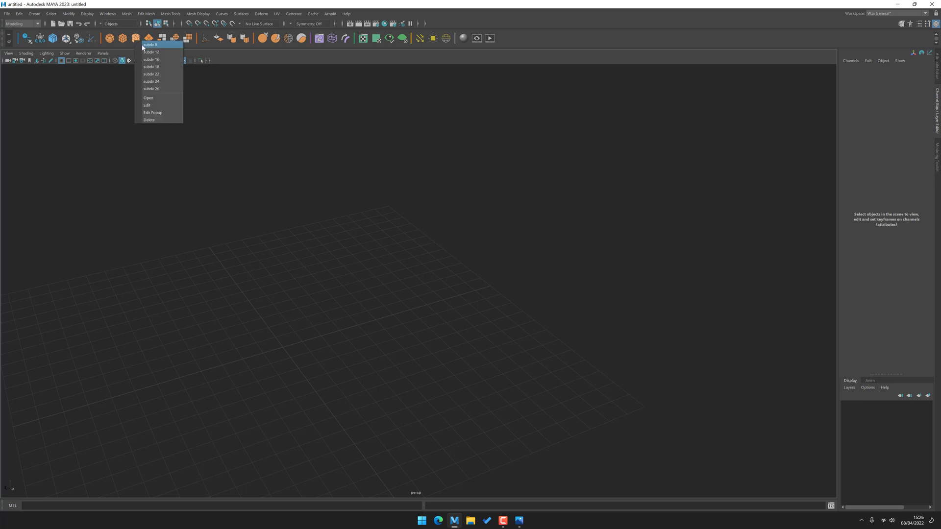
left_click(152, 74)
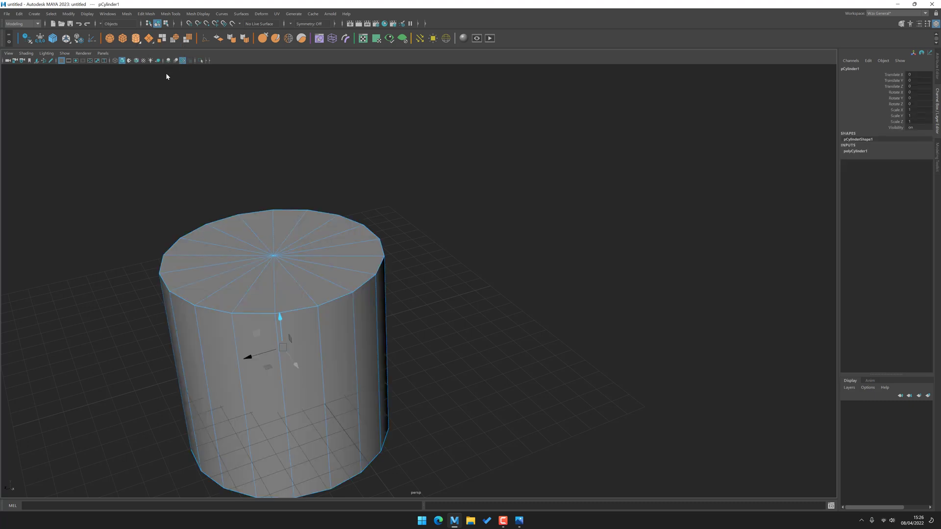
key("Delete")
Create upright trial polygon planes in two perpendicular orientations with the custom shelf's plane presets.
right_click(150, 40)
left_click(157, 52)
right_click(150, 42)
left_click(152, 43)
right_click(152, 44)
left_click(156, 55)
left_click_drag(169, 190, 258, 160, "alt")
Try further orientation presets of the custom plane tool and delete the extra plane.
right_click(150, 41)
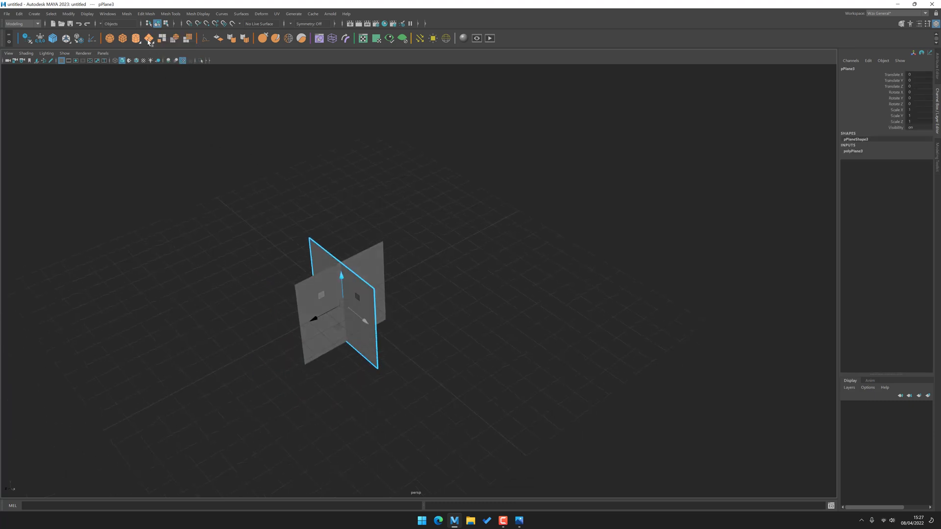
left_click(157, 66)
left_click(349, 121)
left_click(315, 165)
key("Delete")
right_click(149, 42)
left_click(148, 56)
left_click(278, 151)
left_click(286, 176)
key("Delete")
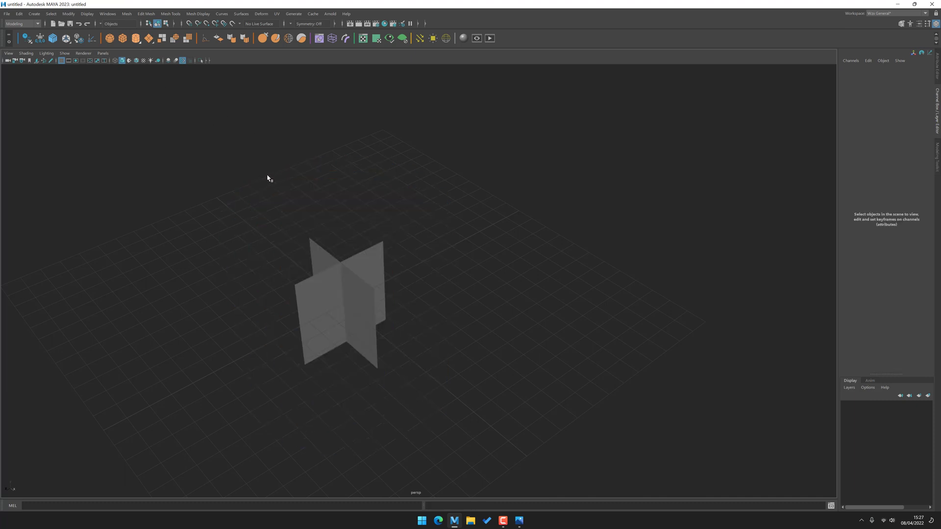
Create one more upright plane from the presets and delete all the planes in the scene.
right_click(148, 41)
left_click(156, 55)
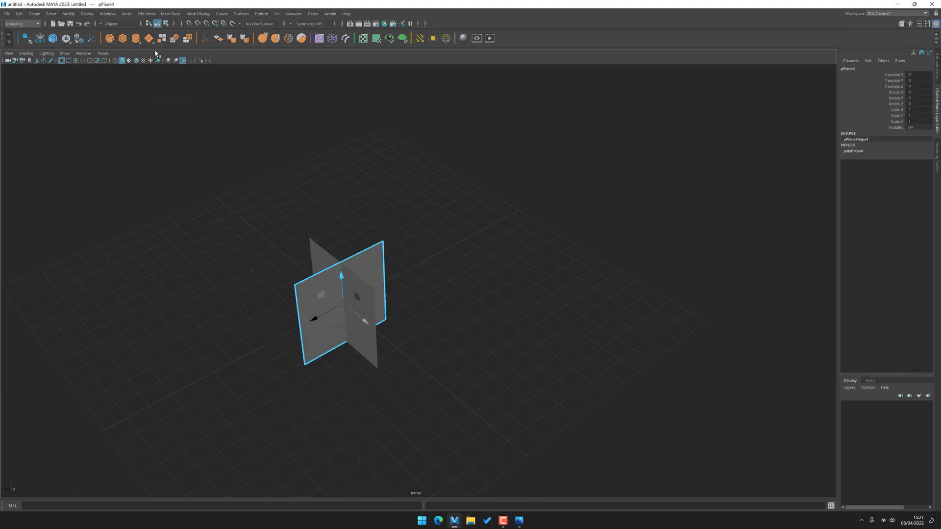
left_click_drag(252, 175, 394, 397)
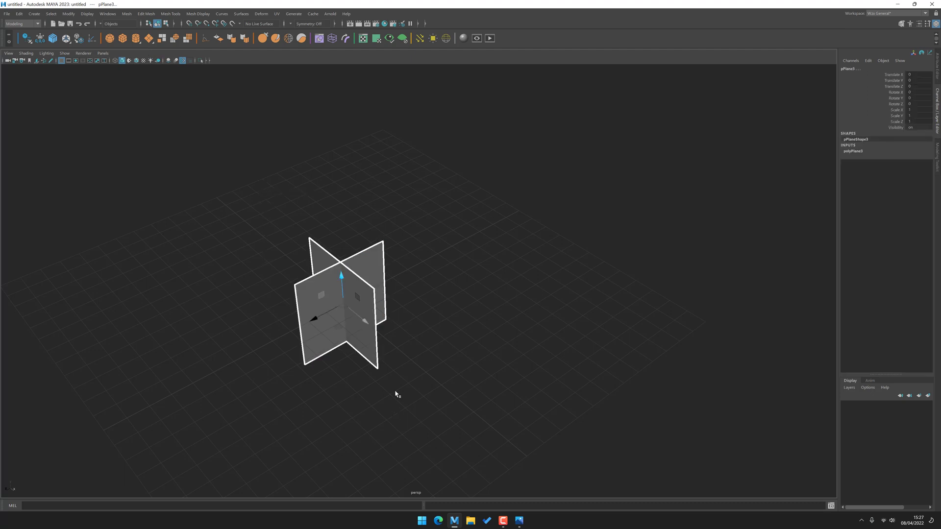
key("Delete")
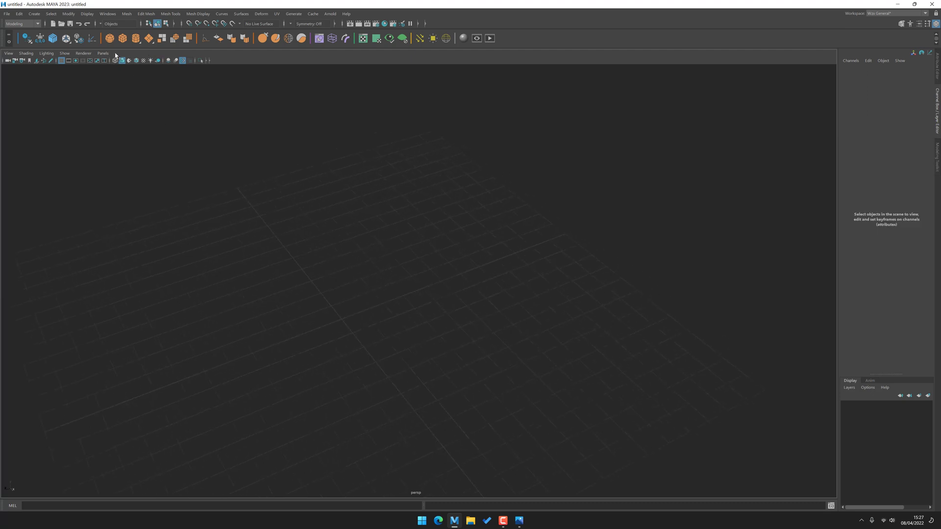
Create a polygon sphere at the origin and open the Outliner beside it.
left_click(109, 39)
right_click_drag(204, 147, 248, 194, "alt")
left_click_drag(248, 194, 202, 115, "alt")
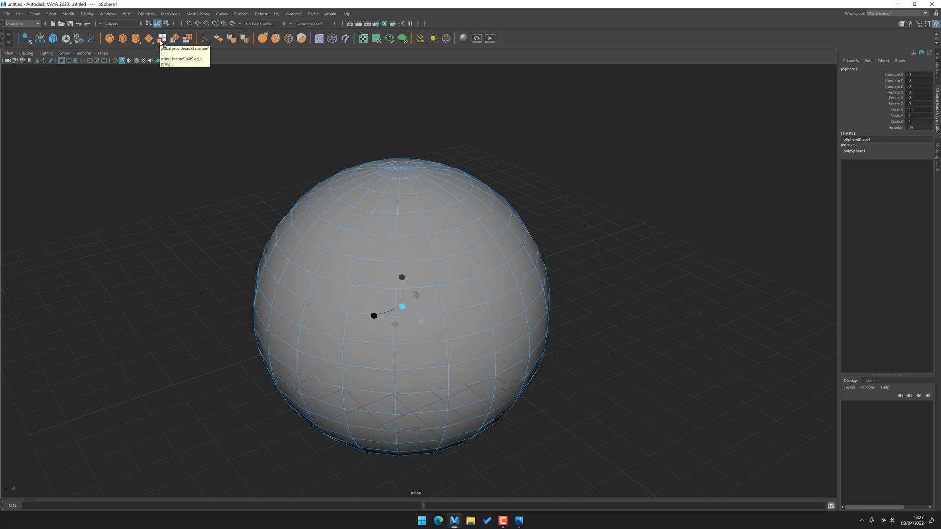
left_click(126, 13)
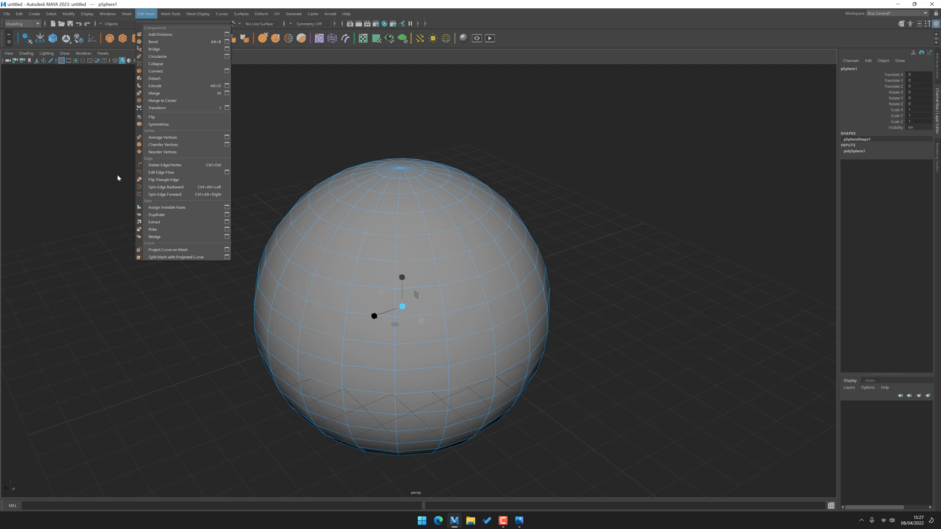
left_click(112, 201)
key("shift+o")
left_click_drag(373, 110, 95, 118)
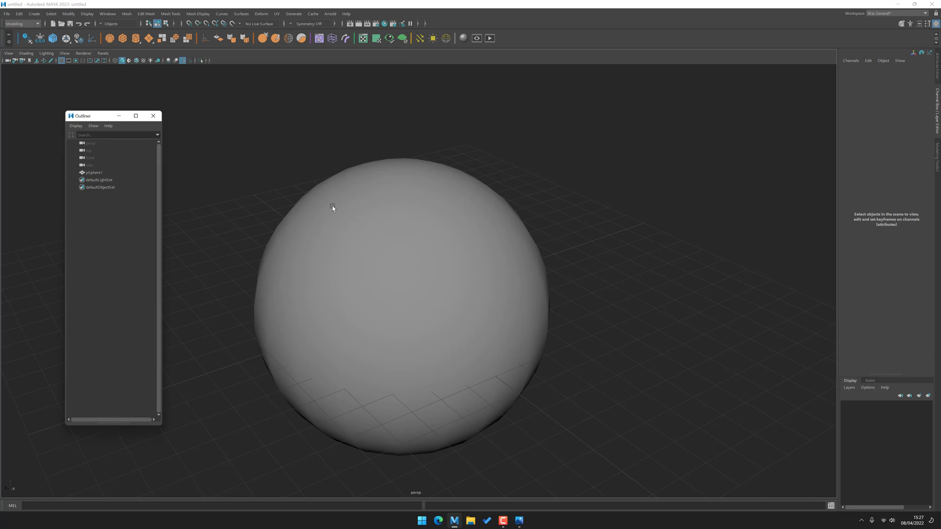
Select the faces of the sphere's top cap and try separating them with Maya's standard Extract command.
left_click_drag(302, 163, 363, 317)
key("alt+5")
left_click(313, 178)
mouse_move(332, 186)
left_mouse_down("alt")
mouse_move(298, 156)
mouse_move(342, 147)
mouse_move(487, 191)
mouse_move(475, 188)
left_mouse_up("alt")
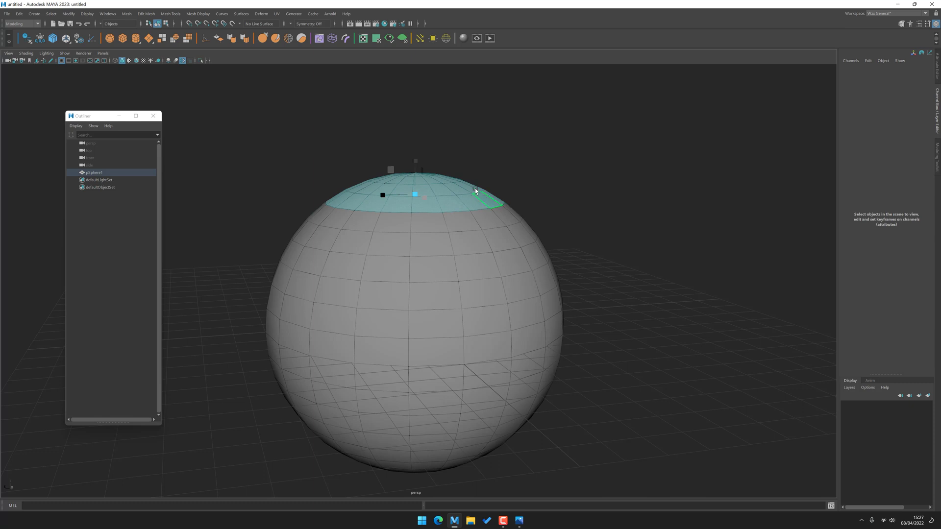
left_click(127, 14)
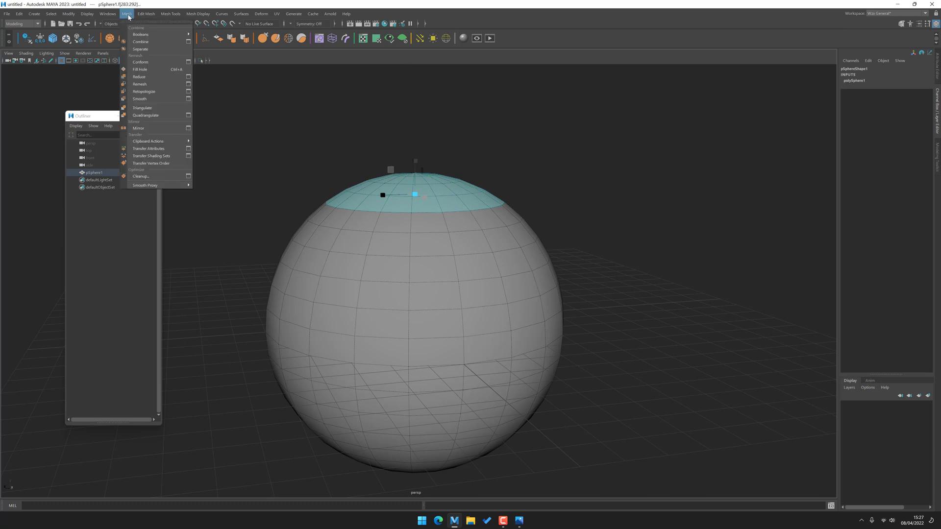
mouse_move(142, 14)
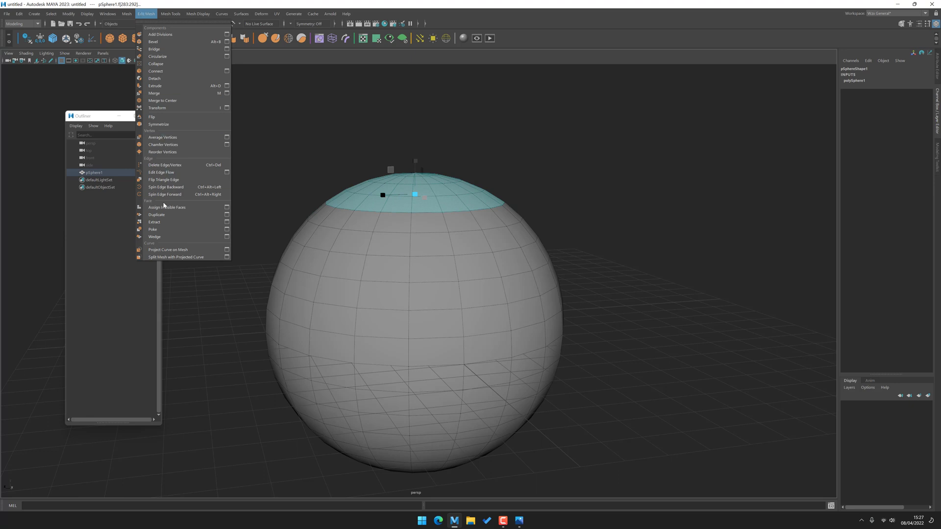
left_click(154, 222)
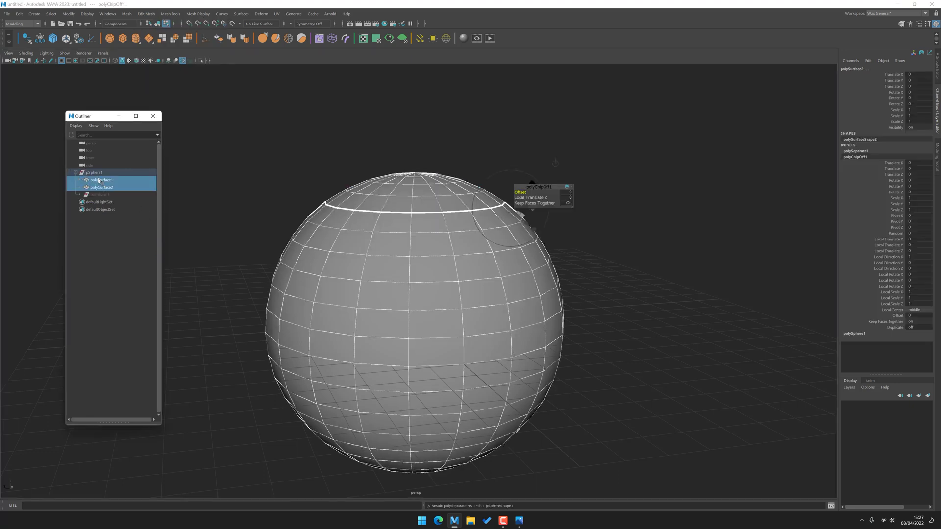
mouse_move(227, 217)
left_mouse_down("alt")
mouse_move(227, 207)
mouse_move(223, 216)
left_mouse_up("alt")
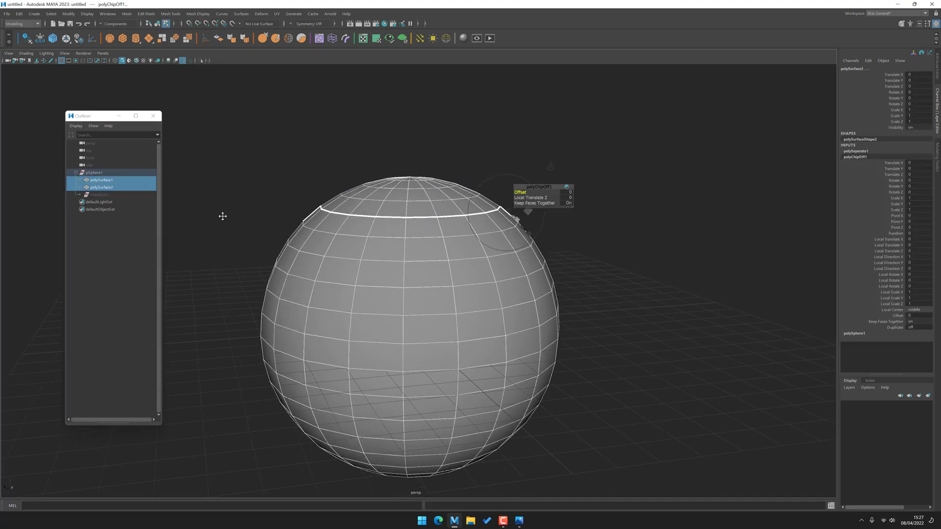
Undo the face extraction to restore the sphere as a single mesh.
key("ctrl+z")
key("ctrl+z")
key("ctrl+z")
key("ctrl+z")
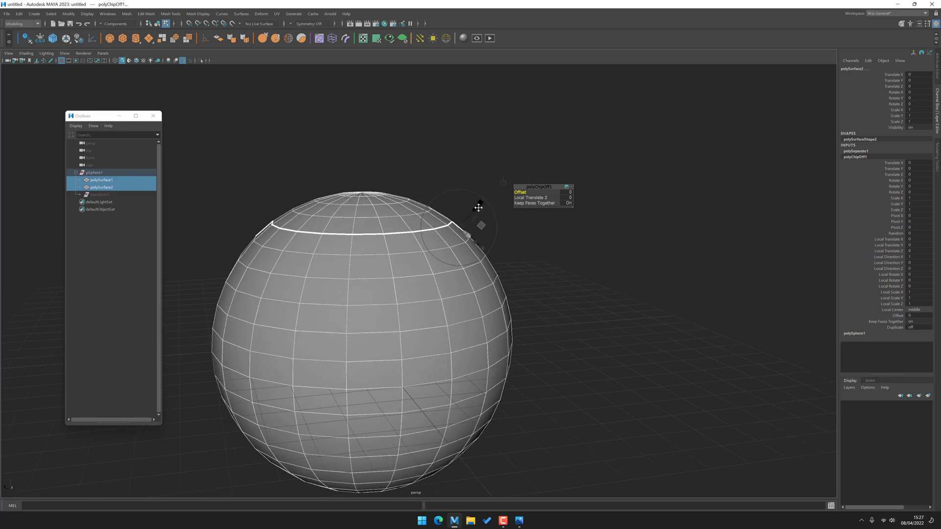
Select the sphere's top cap faces and separate them into their own object with the custom detach tool.
left_click(360, 231)
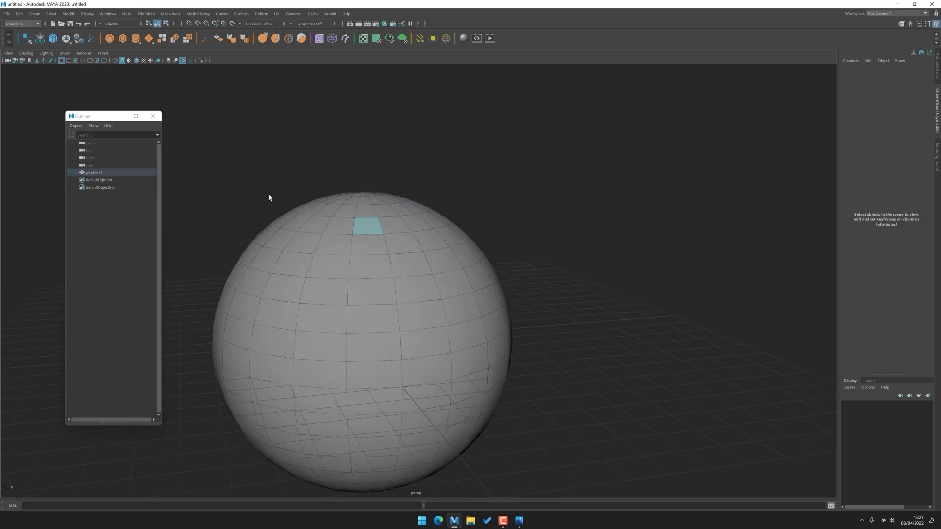
left_click_drag(225, 164, 454, 219)
left_click(159, 41)
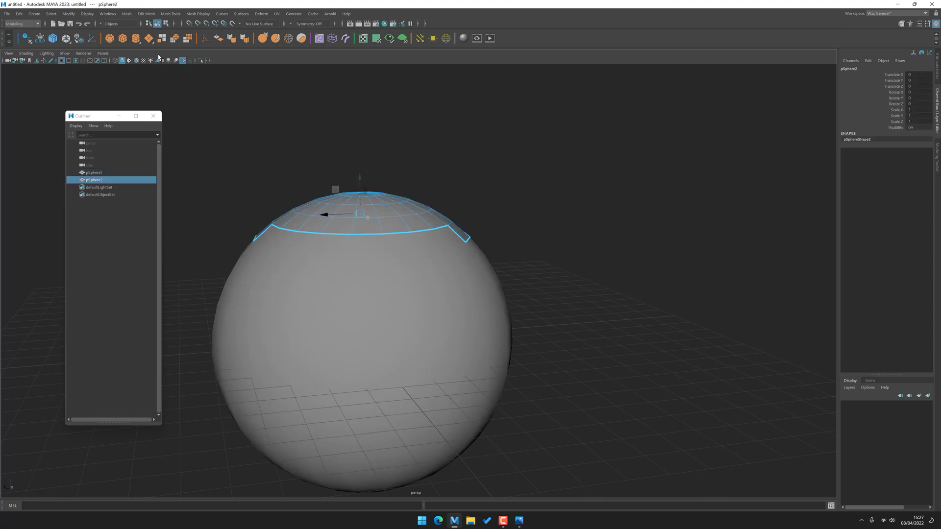
Test-move the detached cap away from the sphere several times and undo each move.
left_click_drag(357, 213, 360, 156)
key("ctrl+z")
left_click_drag(304, 219, 349, 226, "alt")
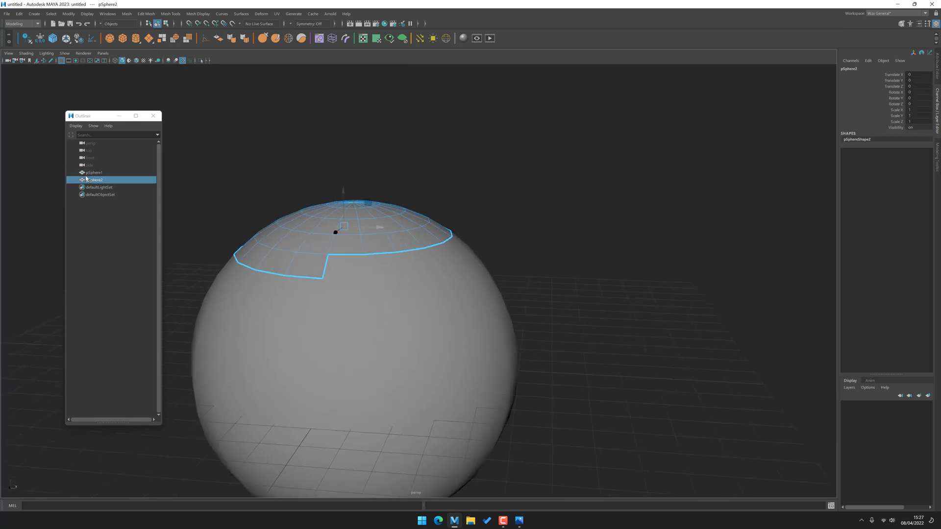
left_click_drag(287, 238, 256, 200)
key("ctrl+z")
left_click_drag(297, 259, 277, 234)
key("ctrl+z")
Select a patch of faces on the side of the main sphere and detach it as a separate object.
left_click(460, 248, "shift")
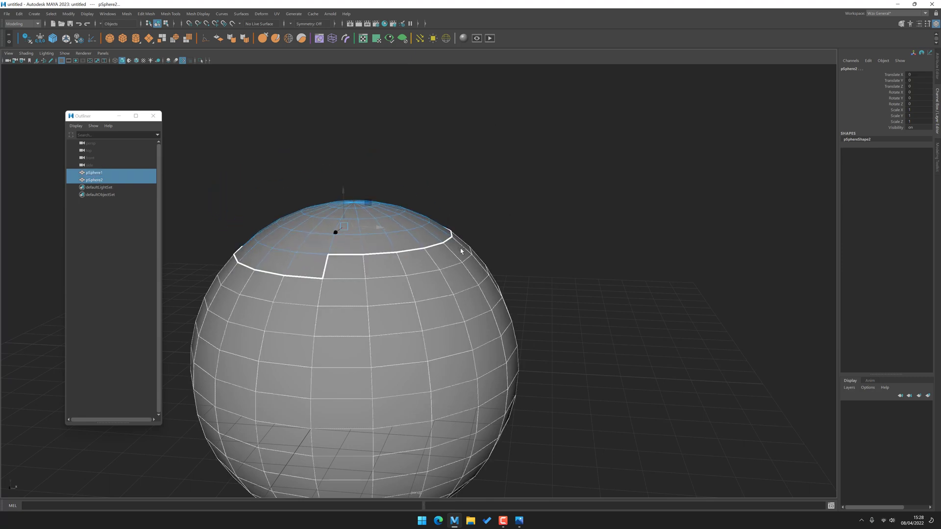
left_click(467, 293)
right_click_drag(491, 248, 504, 327)
left_click_drag(527, 277, 476, 357)
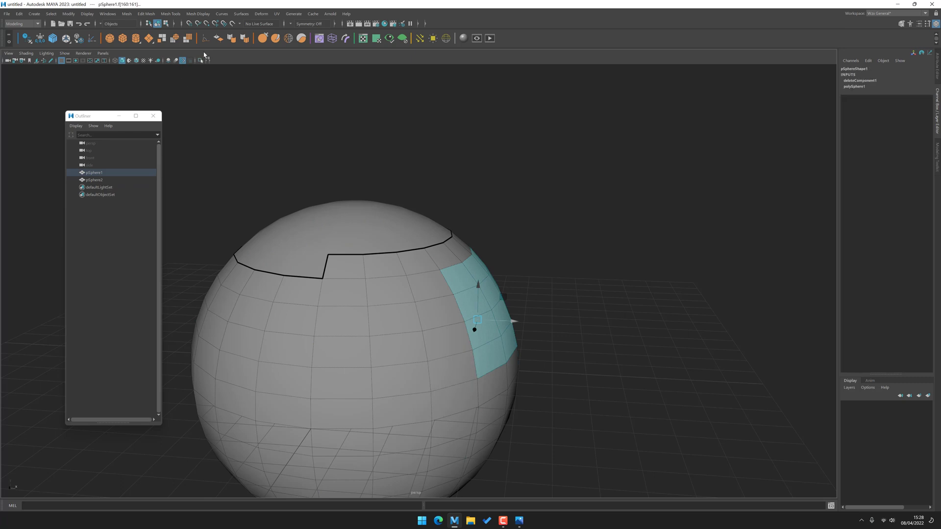
left_click(163, 38)
Try moving the detached side patch away from the sphere and undo the move.
middle_click_drag(322, 185, 415, 149)
middle_click_drag(375, 247, 399, 213, "alt")
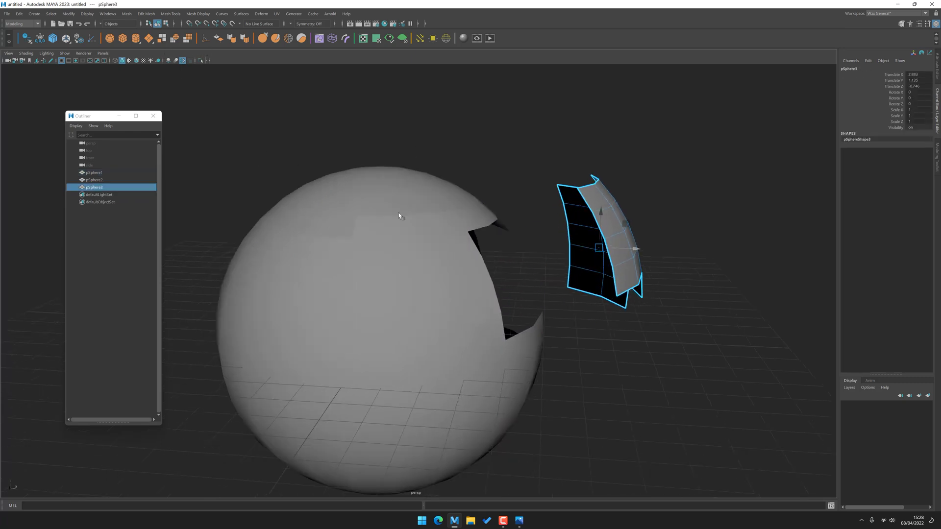
right_click_drag(400, 213, 359, 179, "alt")
key("ctrl+z")
Try smoothing the detached cap with the custom shelf's Smooth tool, undo it and clear the selection.
left_click(357, 178)
left_click(405, 206)
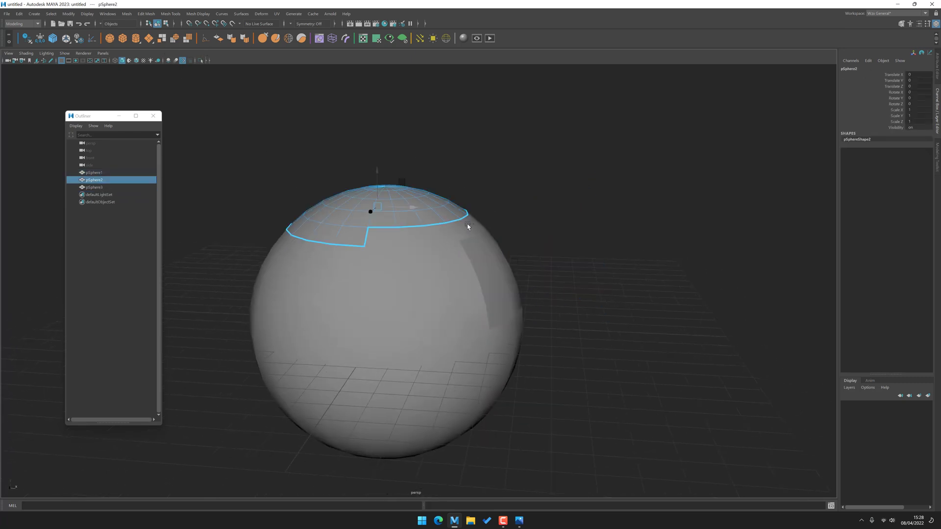
left_click(187, 38)
key("ctrl+z")
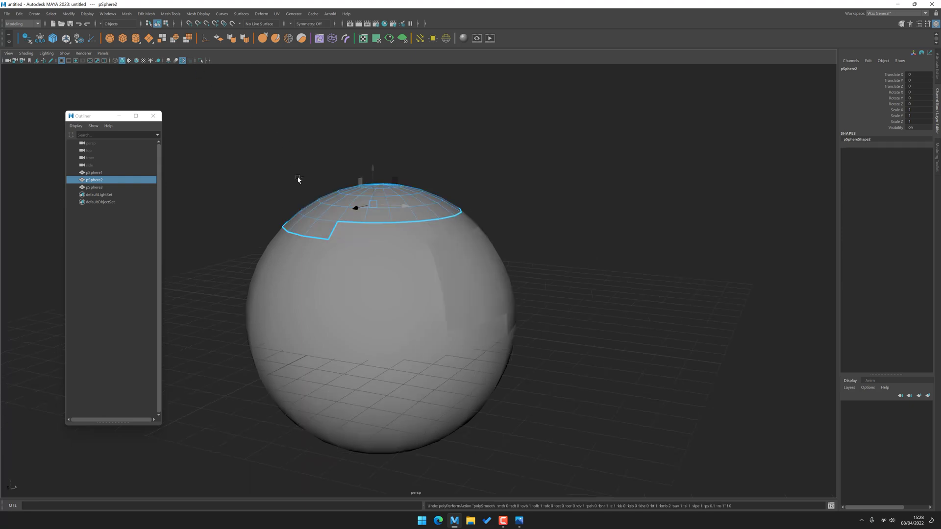
left_click(326, 192)
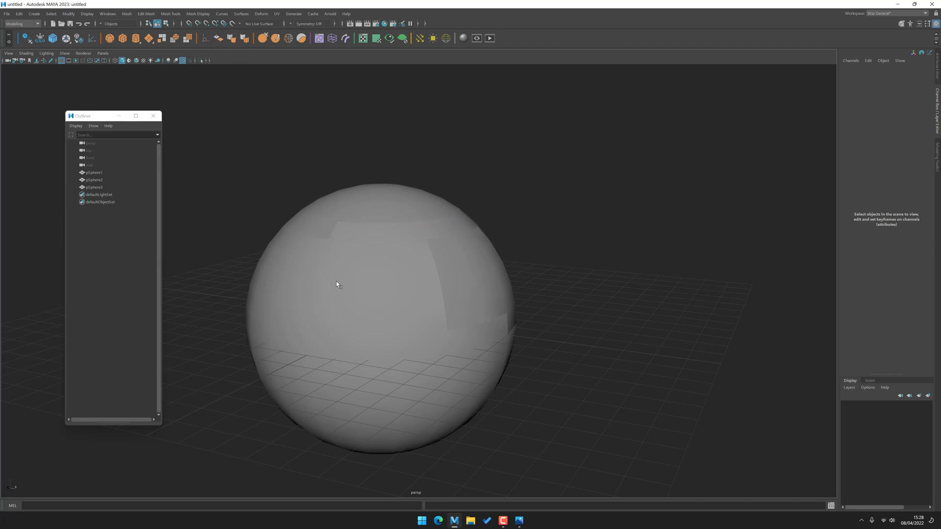
Select a horizontal edge loop on the main sphere's upper half and change its edge normals with the custom shelf tool.
left_click(321, 296)
key("F10")
left_click(303, 269)
double_click(302, 270)
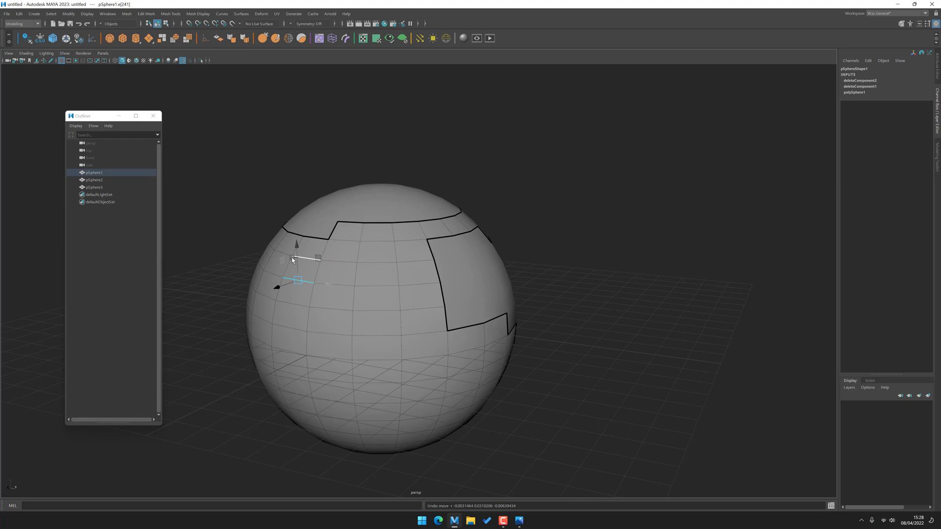
left_click(244, 42)
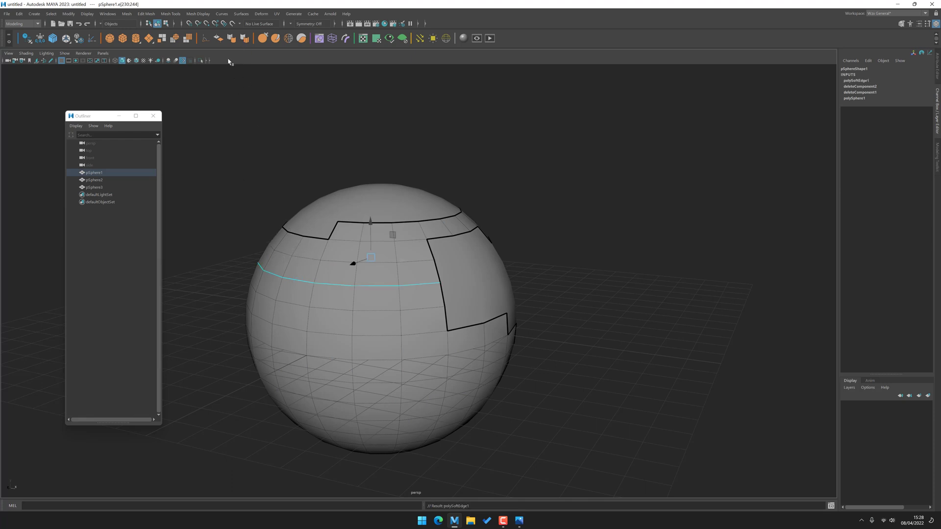
Return to object selection and select the main sphere.
double_click(206, 42)
left_click(276, 110)
left_click(317, 186)
right_click_drag(314, 269, 451, 189)
left_click(451, 189)
left_click(382, 247)
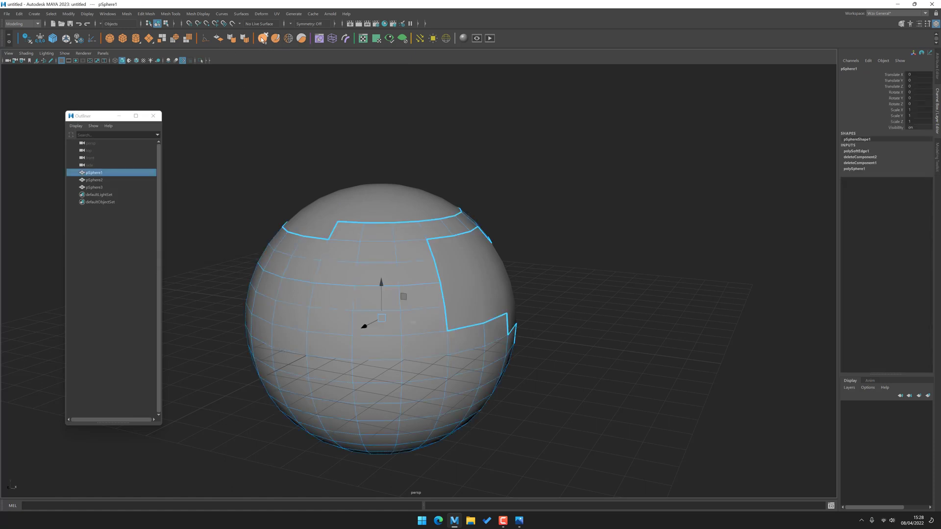
Open and close the Shape Editor, and try a Bend deformer on the main sphere and undo it.
left_click(319, 39)
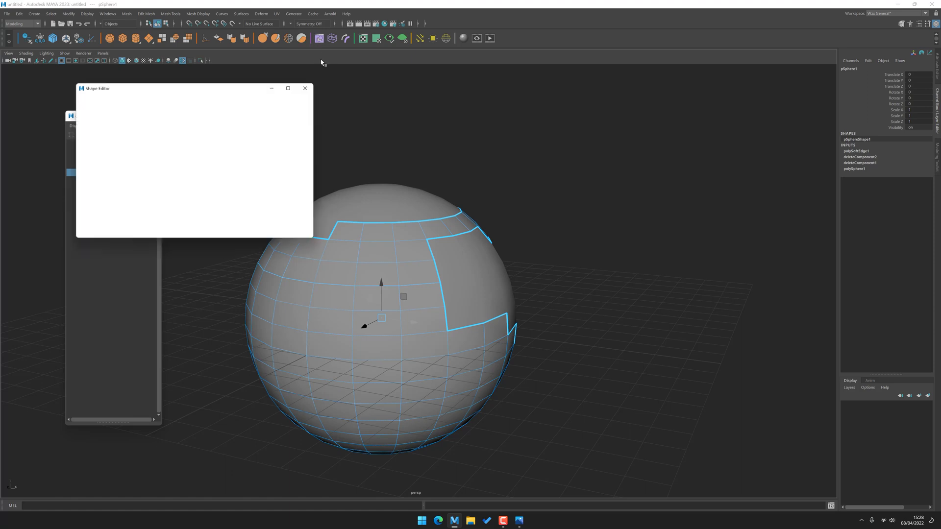
left_click(310, 86)
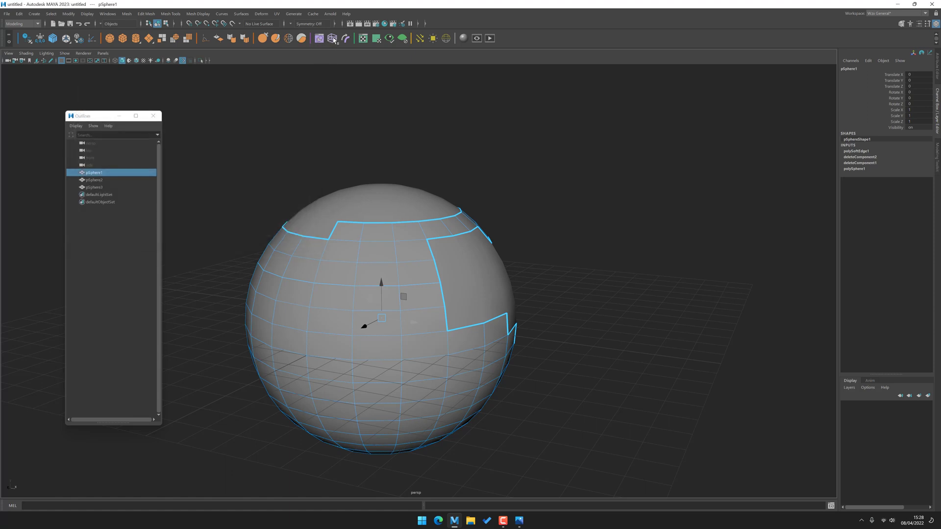
left_click(346, 39)
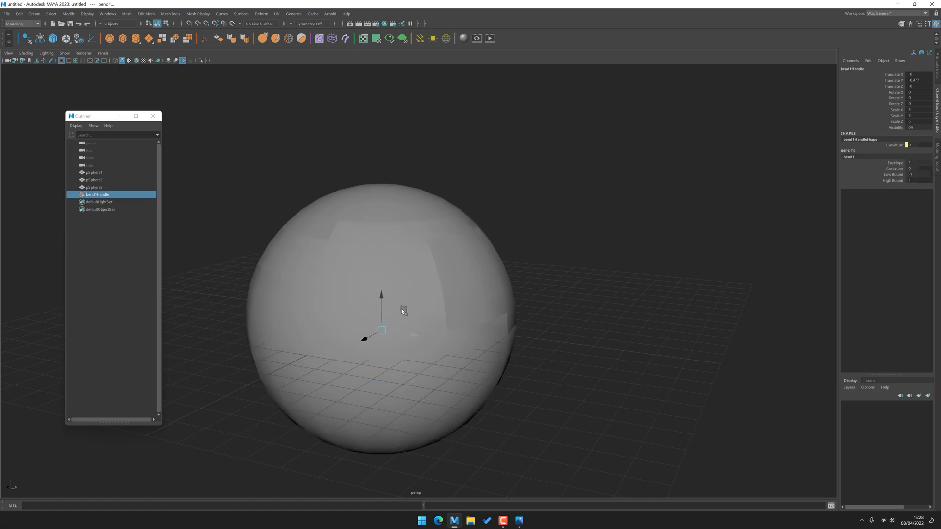
key("ctrl+z")
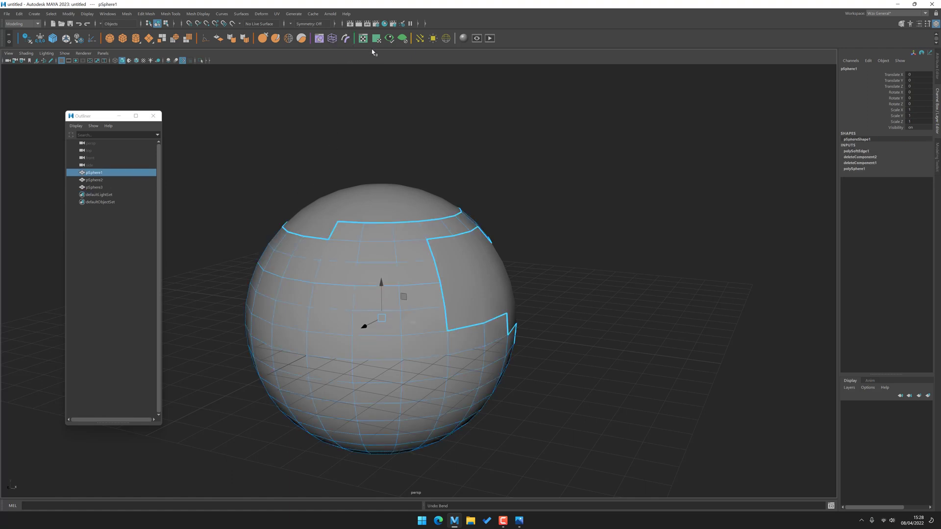
Select all three sphere pieces, open the Planar Mapping options from the custom shelf and close them without projecting.
left_click(406, 130)
middle_click_drag(406, 130, 396, 140, "alt")
left_click_drag(396, 140, 415, 140, "alt")
left_click_drag(416, 139, 333, 254)
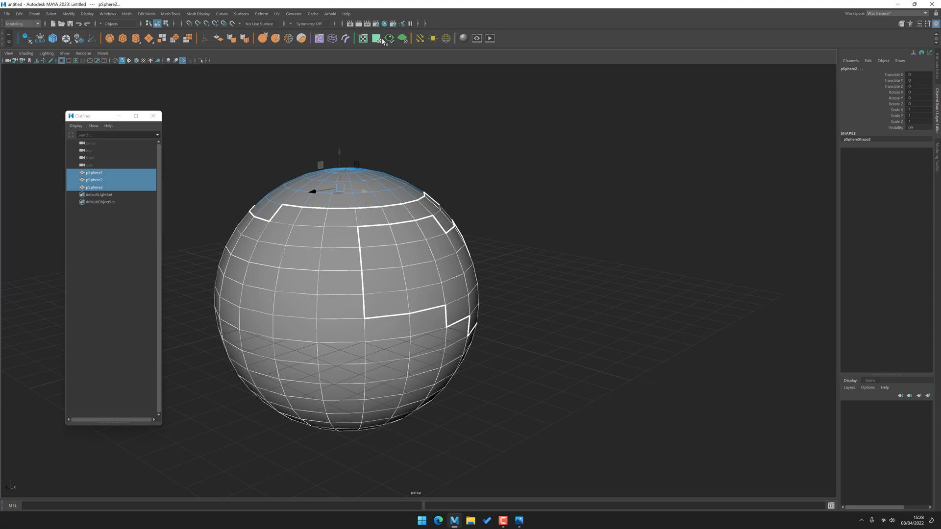
double_click(378, 41)
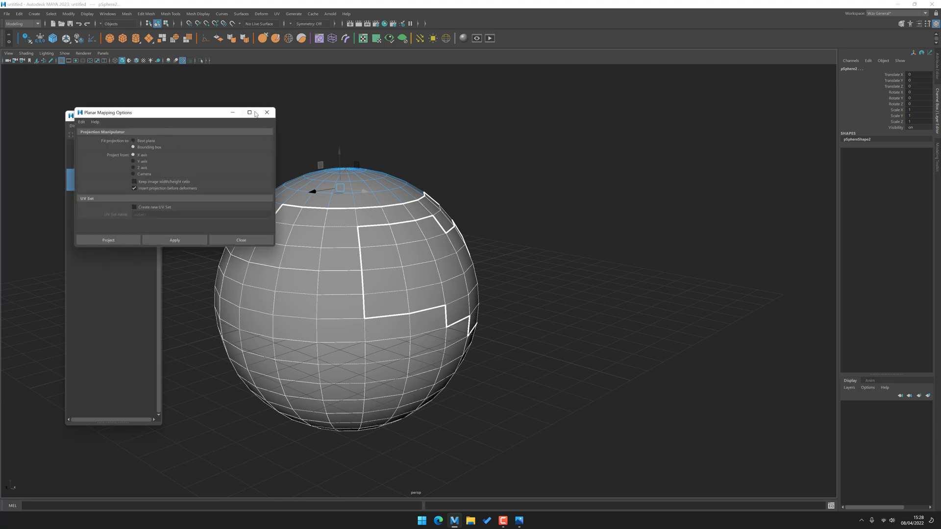
left_click(267, 113)
Select the main sphere and its cap, hide the unselected side piece with the custom shelf tool and undo it.
middle_click_drag(303, 127, 349, 131, "alt")
left_click(357, 126)
left_click_drag(357, 126, 363, 268)
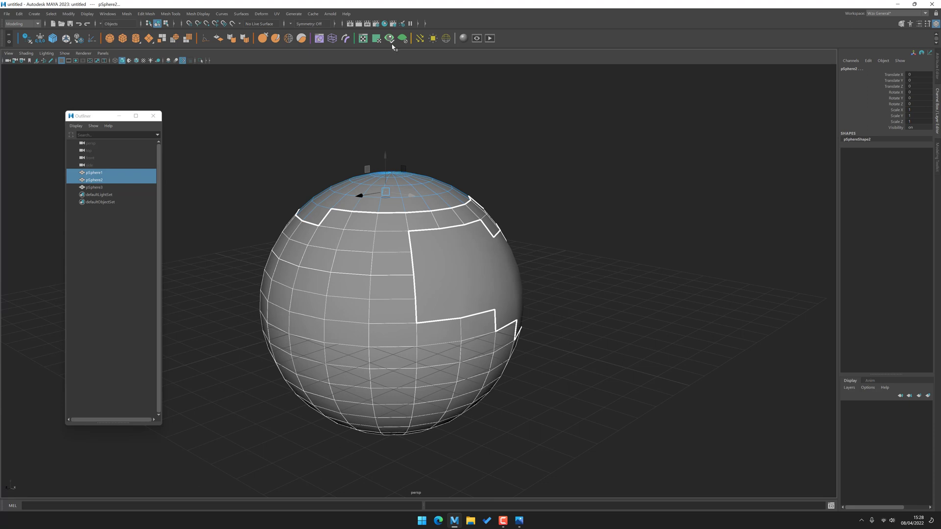
left_click(398, 77)
left_click_drag(389, 139, 380, 287)
left_click(407, 146)
key("ctrl+z")
left_click(402, 40)
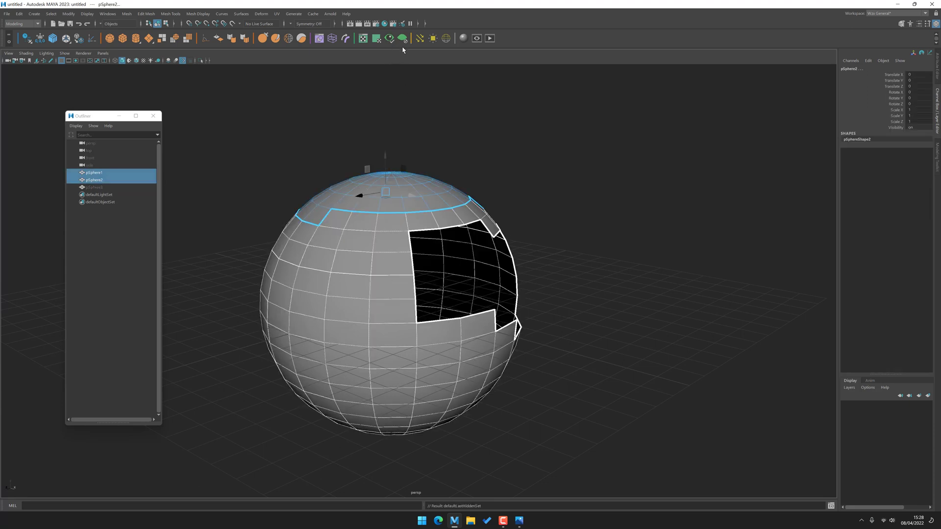
key("ctrl+z")
key("ctrl+z")
Alternate several times between the custom shelf's hide-unselected and show-all tools with nothing selected, ending with all objects shown.
left_click(403, 40)
left_click(390, 40)
left_click(402, 41)
left_click(390, 40)
left_click(402, 40)
left_click(390, 41)
left_click(402, 40)
left_click(390, 40)
left_click(402, 40)
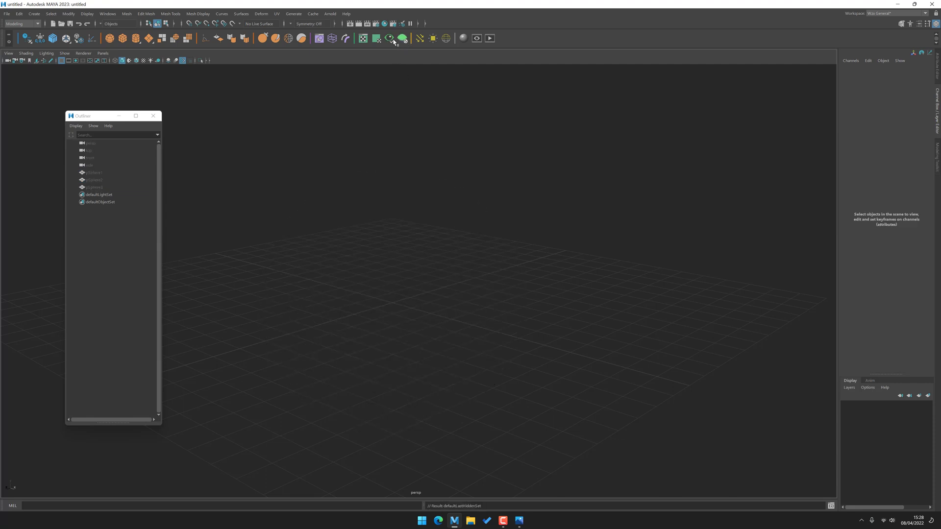
left_click(390, 40)
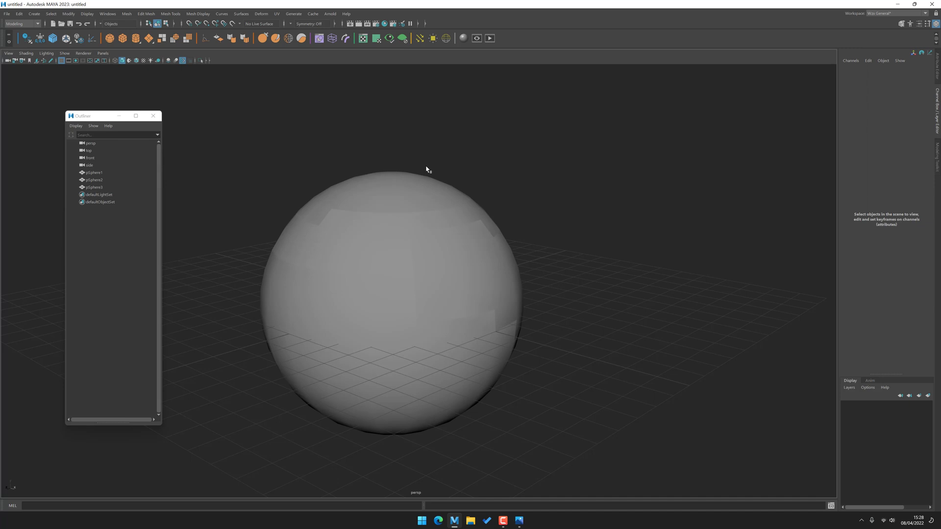
Delete all three sphere pieces.
left_click_drag(451, 138, 386, 392)
key("Delete")
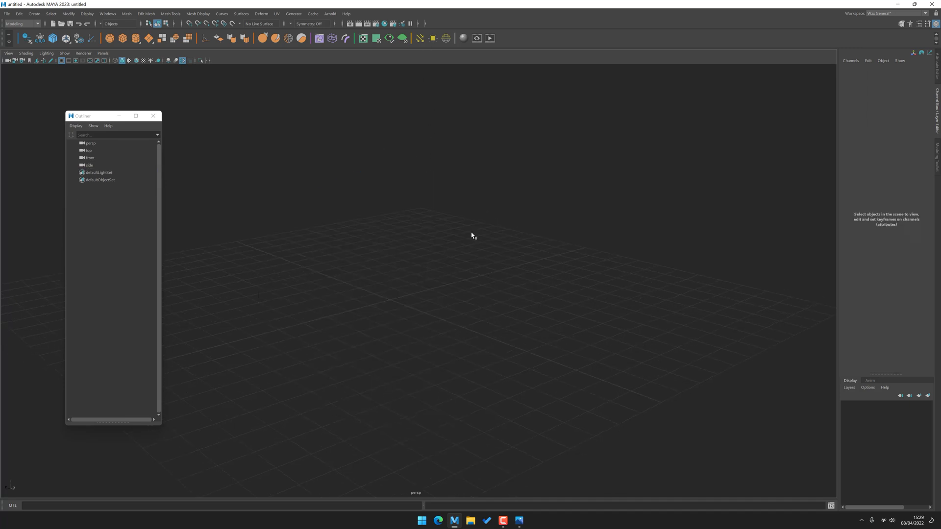
Create a directional light and an Arnold area light with the custom shelf and delete both.
left_click(420, 38)
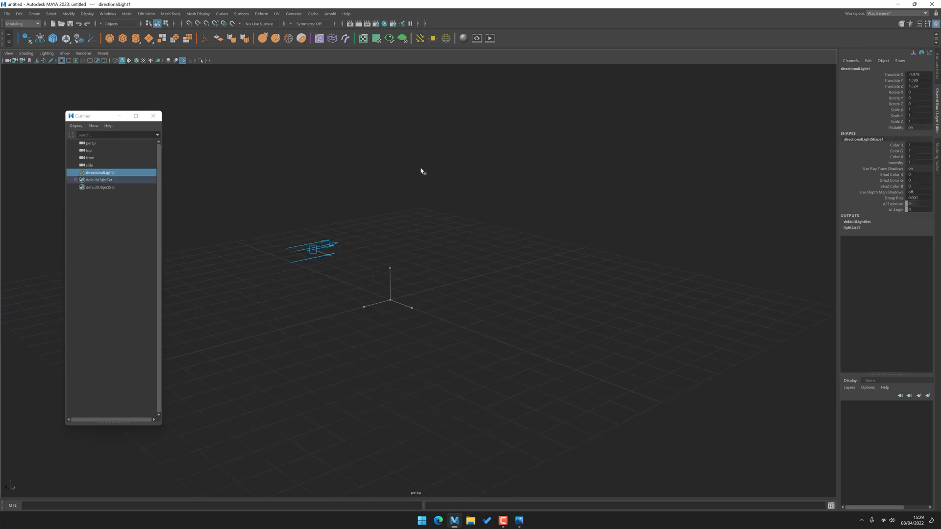
left_click(434, 39)
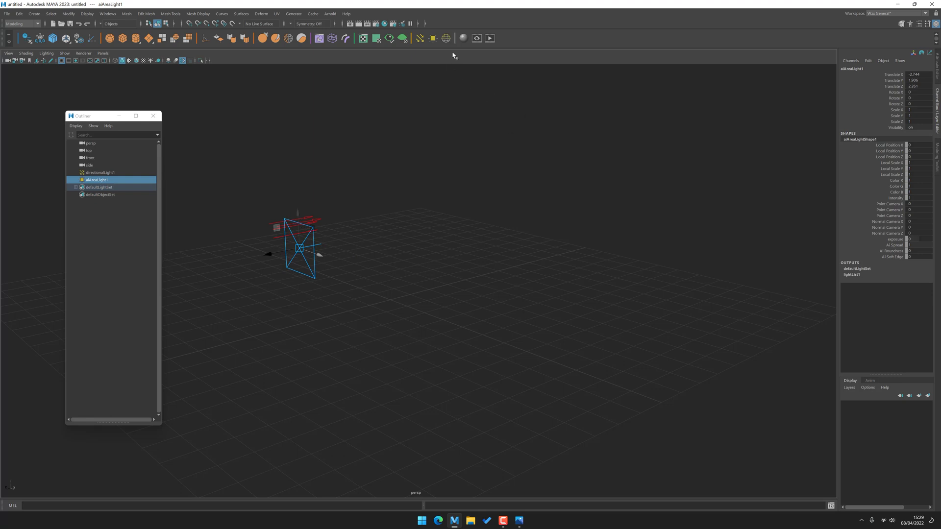
left_click_drag(460, 160, 254, 365)
key("Delete")
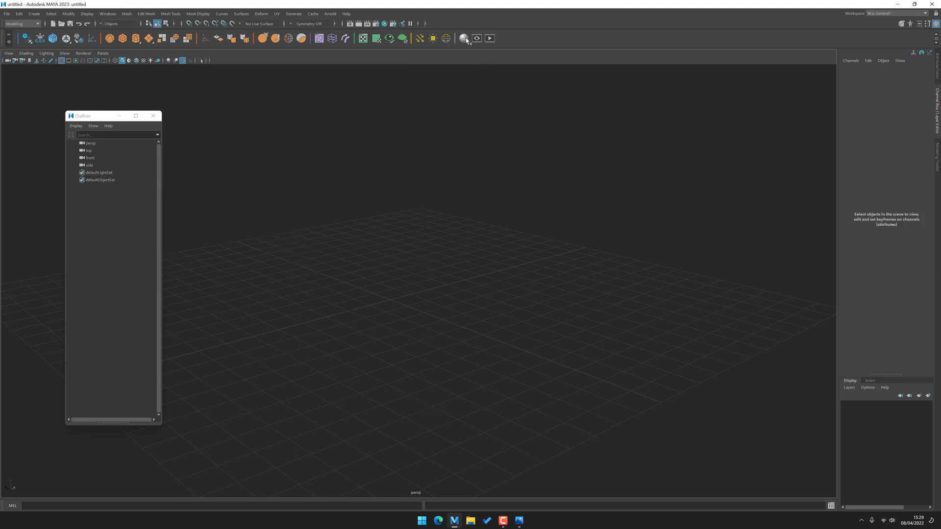
Create a polygon sphere, scale it uniformly to about 0.54 and move it up above the grid.
left_click(109, 39)
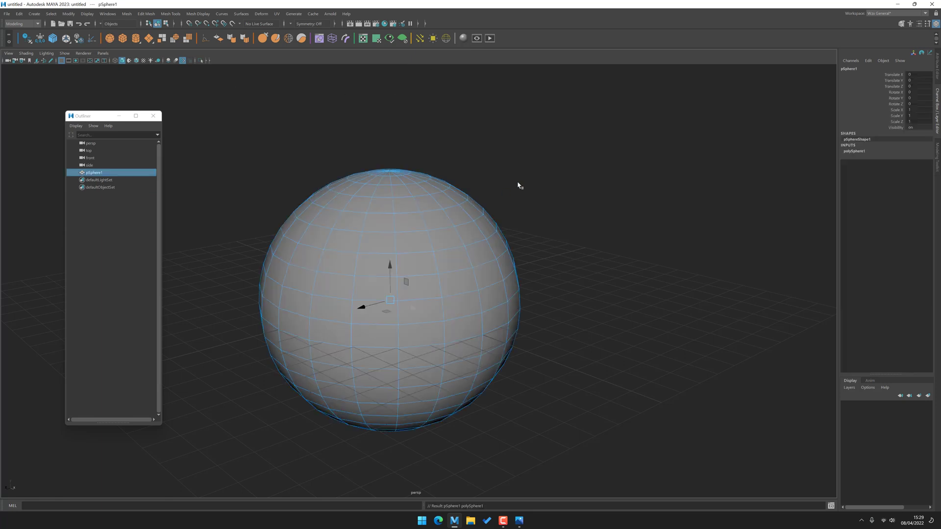
left_click_drag(506, 169, 478, 183, "alt")
middle_click_drag(479, 182, 492, 147, "alt")
right_click_drag(491, 147, 523, 206, "alt")
key("r")
middle_click_drag(570, 211, 524, 277)
key("w")
middle_click_drag(524, 276, 473, 123)
key("r")
key("w")
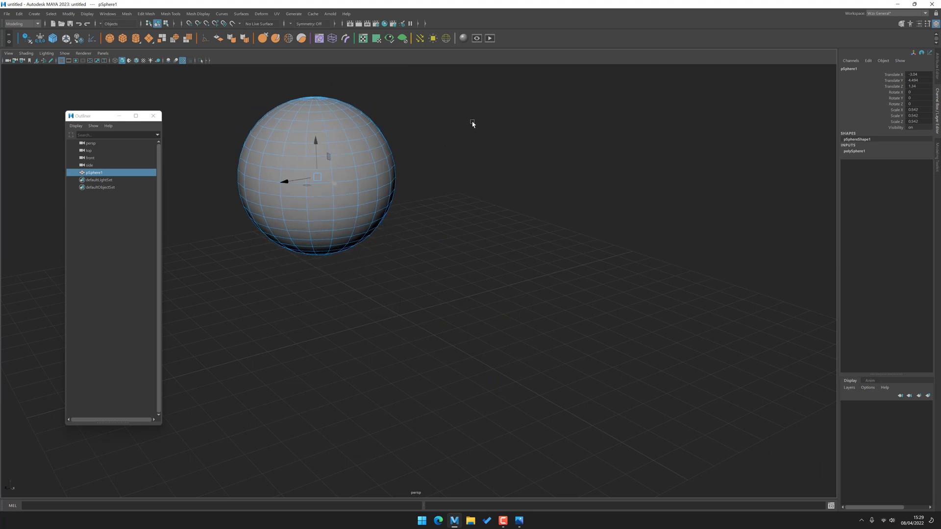
Add the Arnold aiStandardSurface shader to the favorites in the sphere's Assign New Material window and close the window.
left_click_drag(469, 129, 473, 116, "alt")
middle_click_drag(473, 117, 470, 171, "alt")
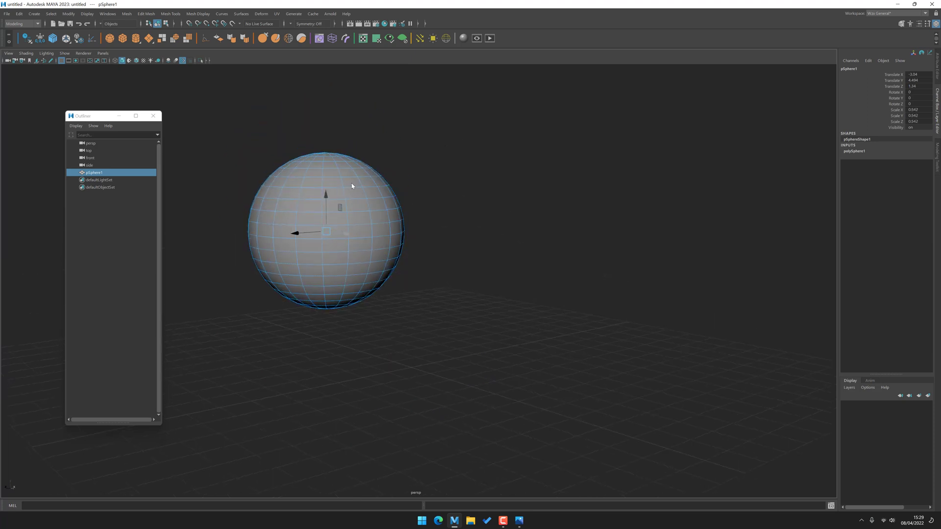
right_click(352, 186)
mouse_move(364, 380)
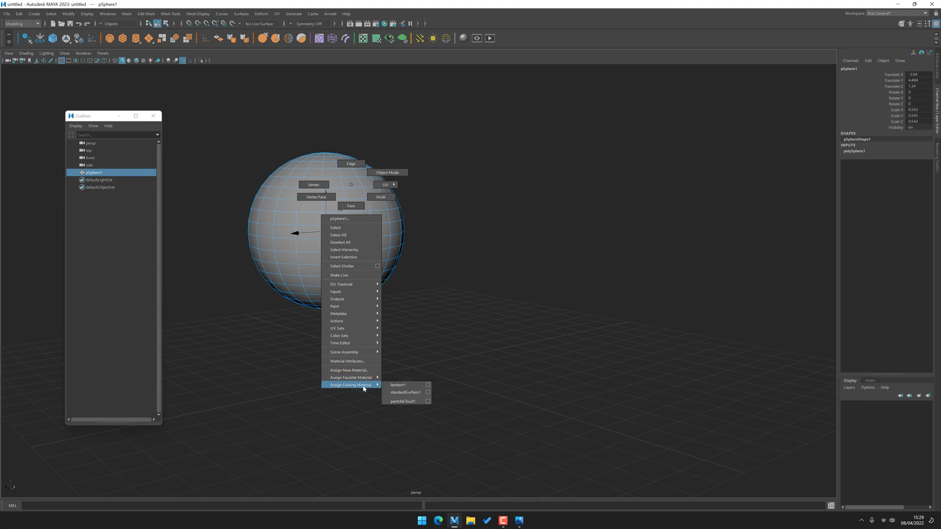
left_click(362, 371)
left_click(332, 238)
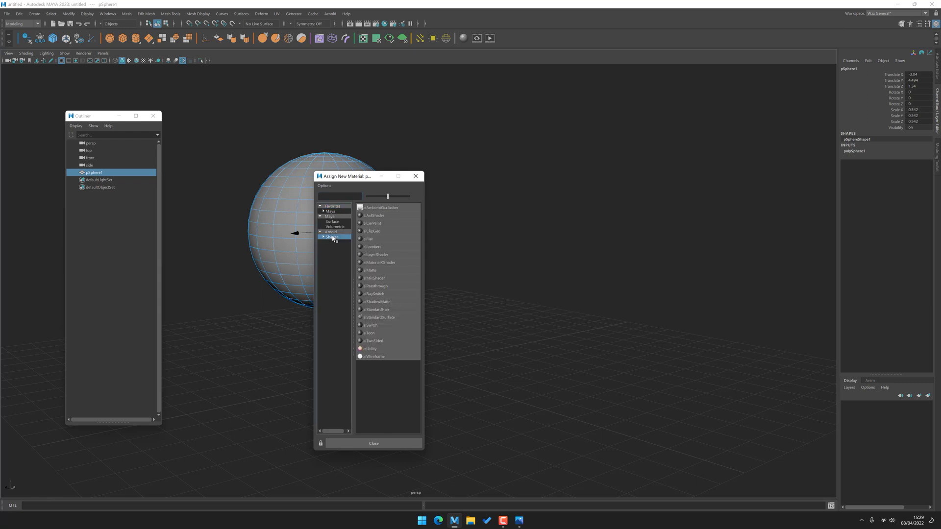
left_click(372, 319)
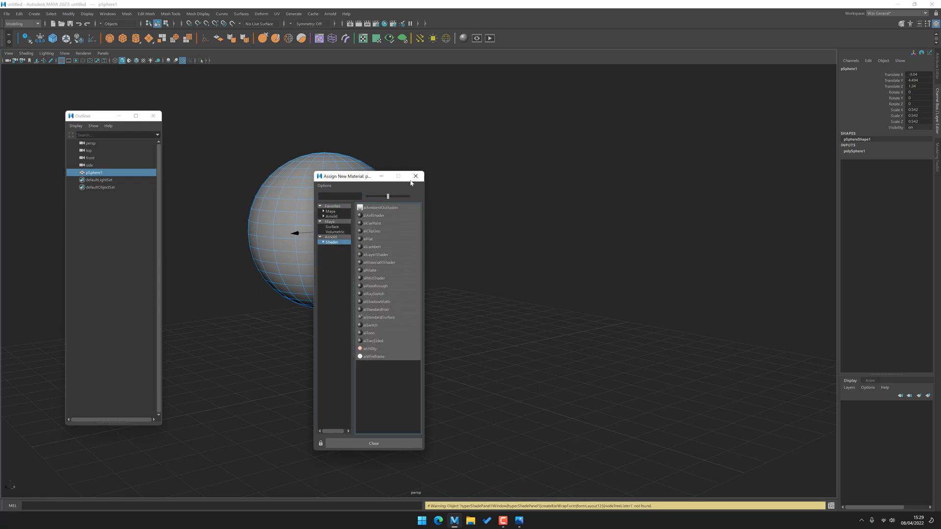
left_click(415, 176)
Look through the sphere's favorite materials list without assigning one, and keep the sphere selected.
left_click(436, 164)
left_click(344, 193)
right_click(341, 189)
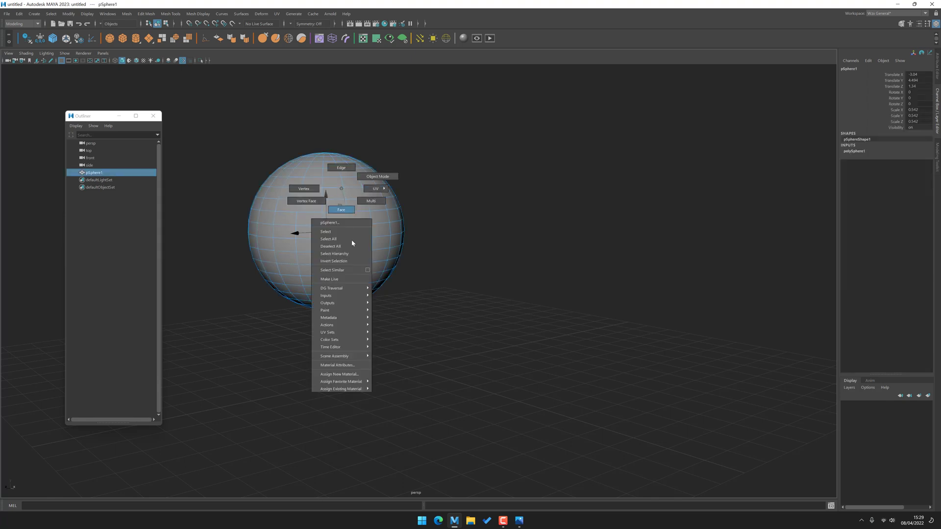
mouse_move(343, 383)
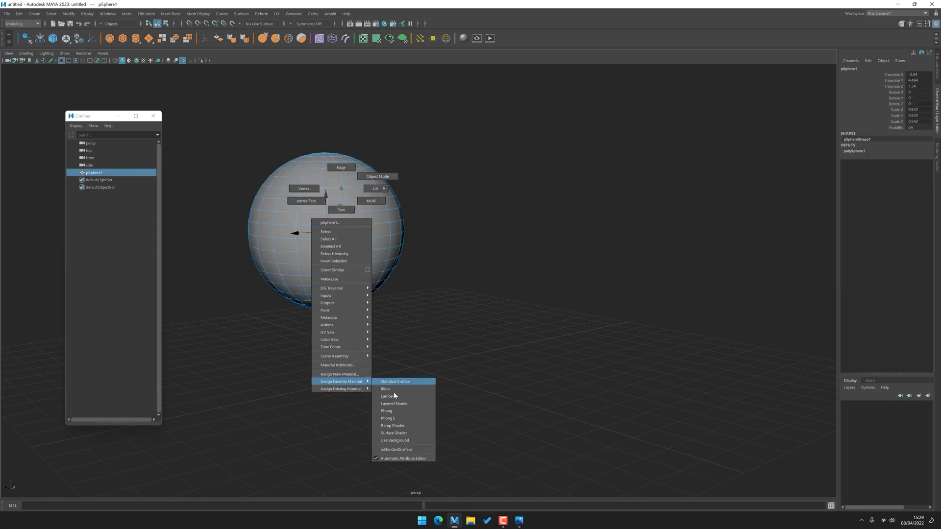
left_click(495, 423)
left_click_drag(489, 95, 375, 208)
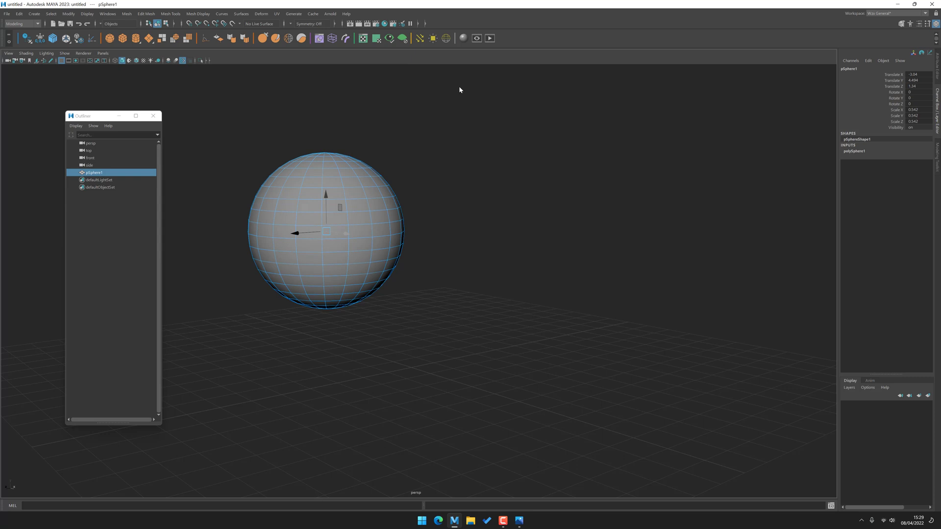
Assign a new aiStandardSurface material to the sphere with the custom shelf tool and show its attributes.
left_click(463, 38)
key("ctrl+a")
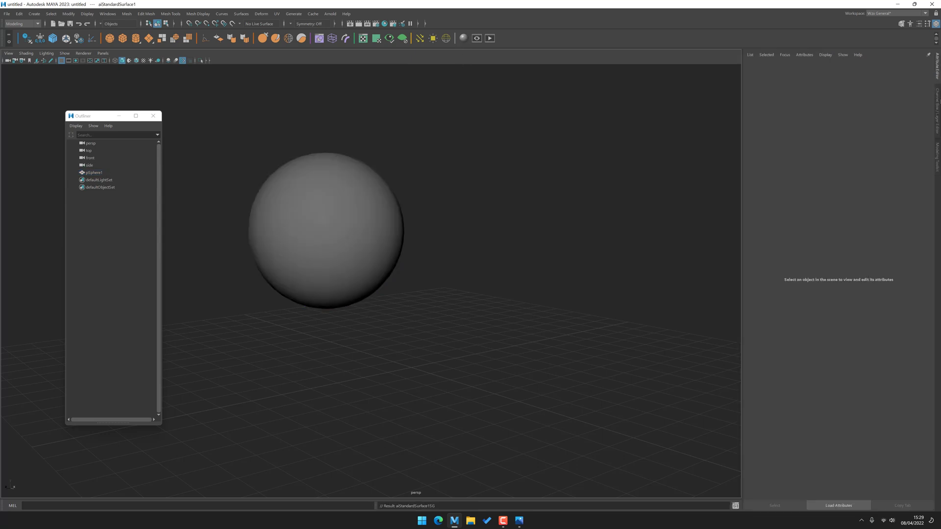
key("f")
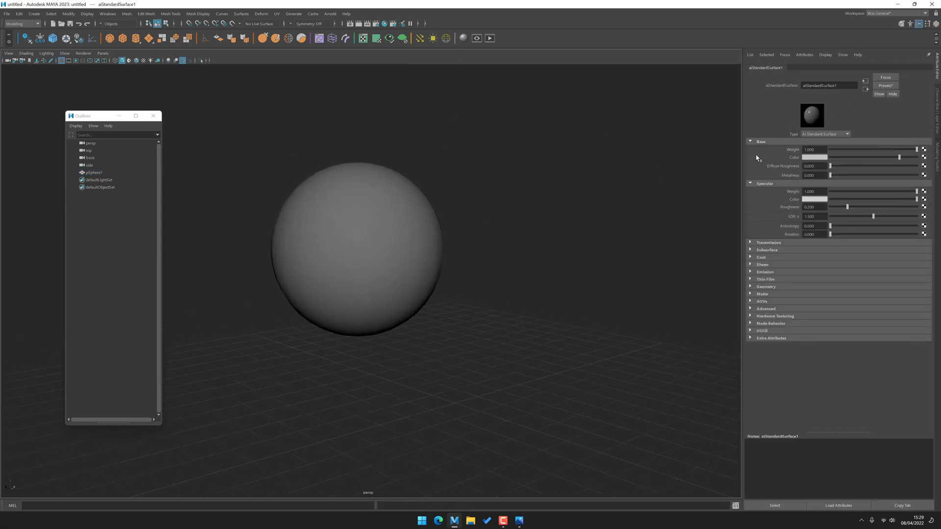
Reselect the sphere, assign a second aiStandardSurface material with the custom shelf tool and set its base color to teal blue.
left_click(355, 215)
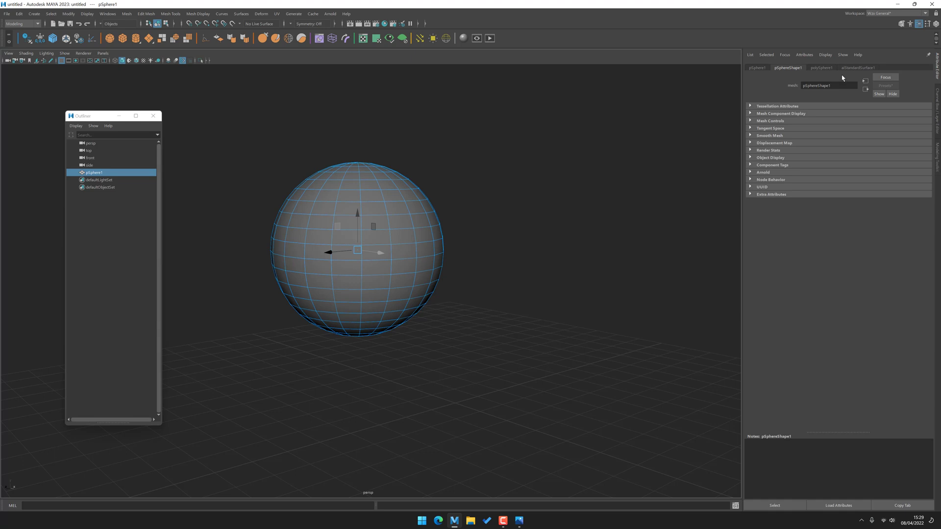
left_click(463, 38)
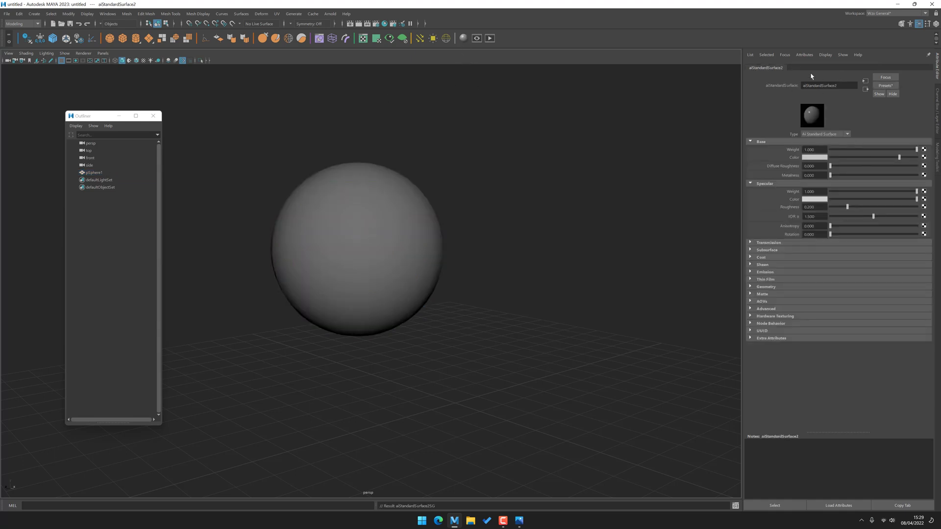
left_click(811, 159)
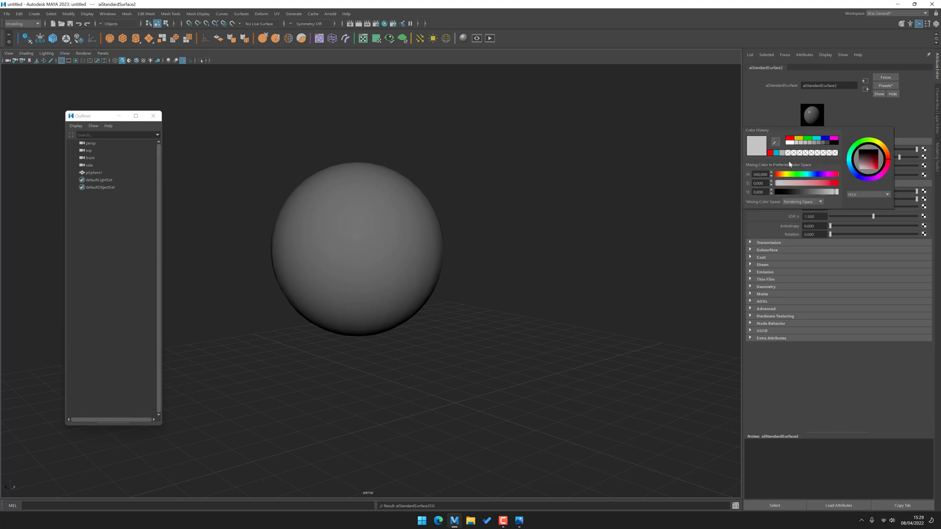
left_click(790, 164)
left_click_drag(877, 160, 916, 157)
Select the sphere, assign a third aiStandardSurface material with the custom shelf tool and set its base color to red.
left_click_drag(479, 174, 367, 353)
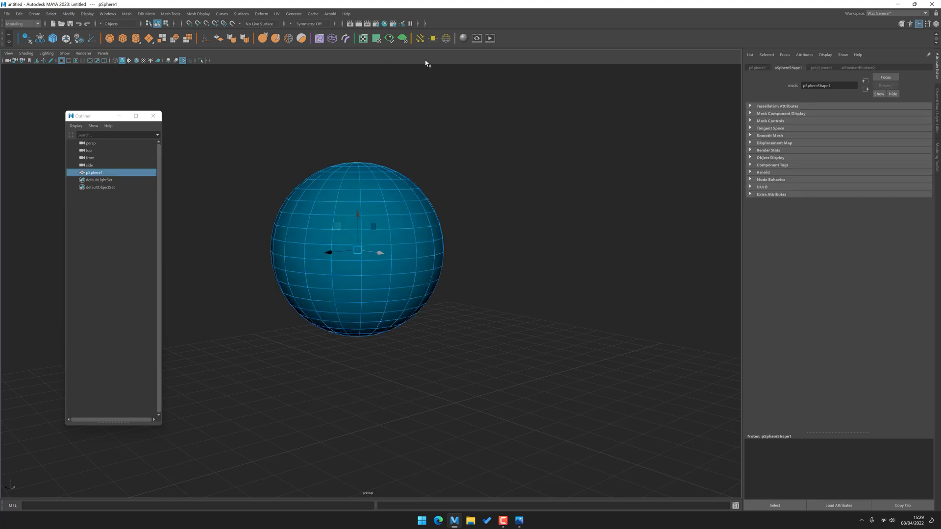
left_click(463, 38)
left_click(815, 158)
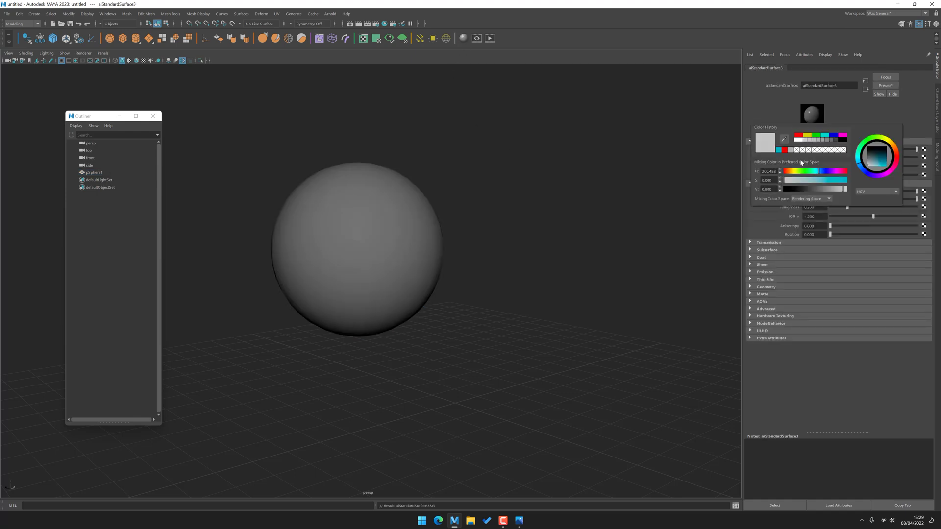
left_click(787, 149)
left_click(647, 177)
left_click_drag(384, 200, 395, 220, "alt")
right_click_drag(394, 220, 413, 255, "alt")
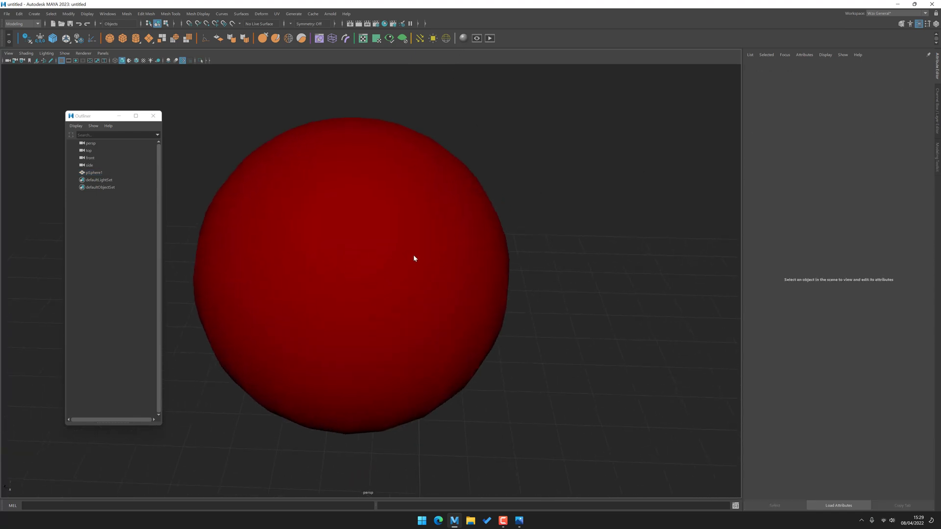
left_click_drag(413, 256, 383, 204, "alt")
right_click_drag(384, 204, 340, 191, "alt")
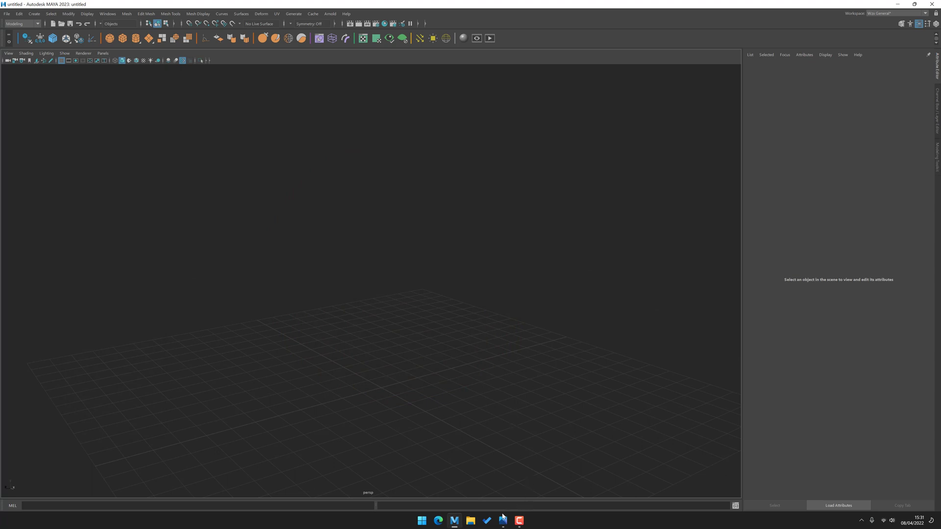
Switch to Wzx_Hotkey.jpg in Photos and examine the hotkeys marked for reconfiguration on a QWERTY keyboard.
left_click(503, 523)
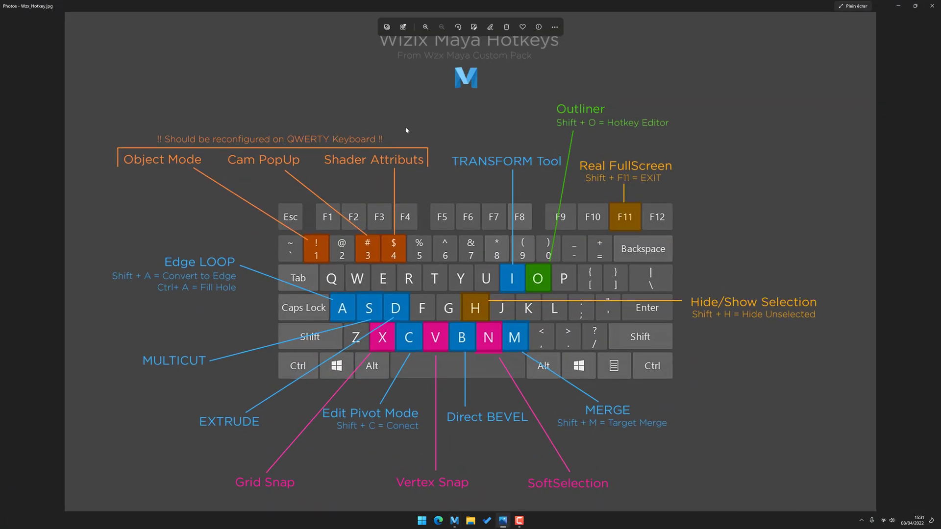
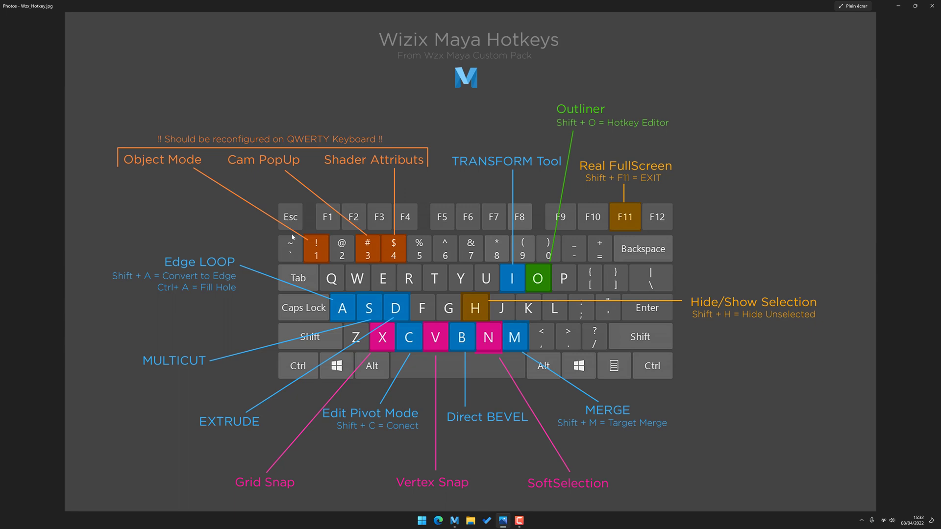
scroll(223, 159, "up", 2)
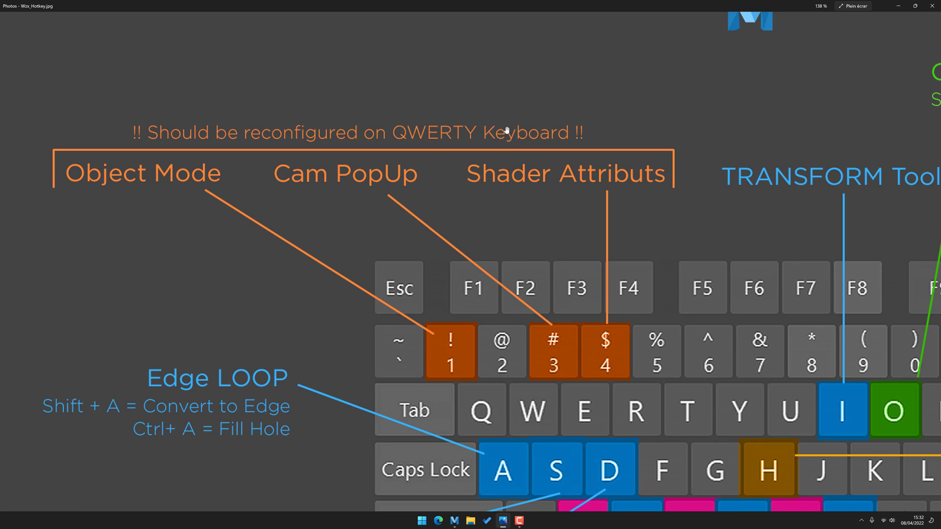
scroll(500, 146, "down", 2)
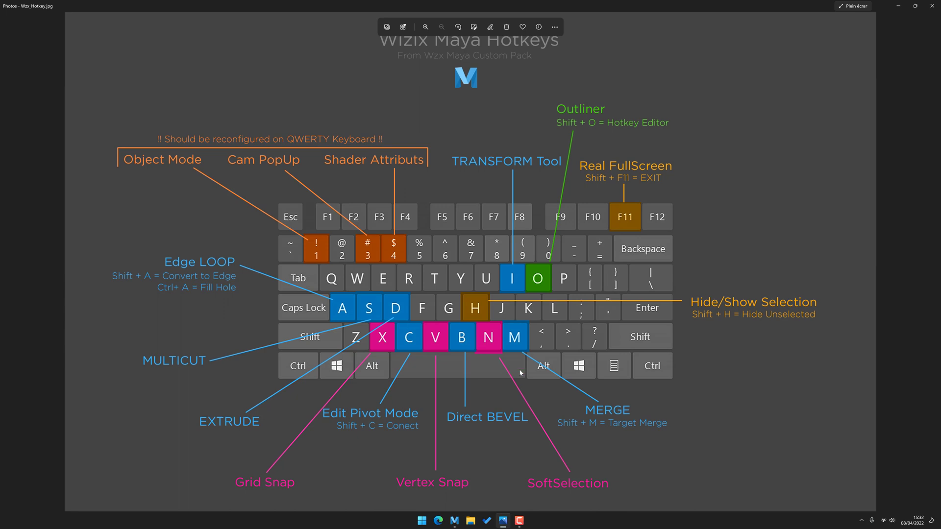
Switch back to Maya, open the Hotkey Editor, move its window clear of the viewport's edge and check the Hotkey Set list.
left_click(454, 521)
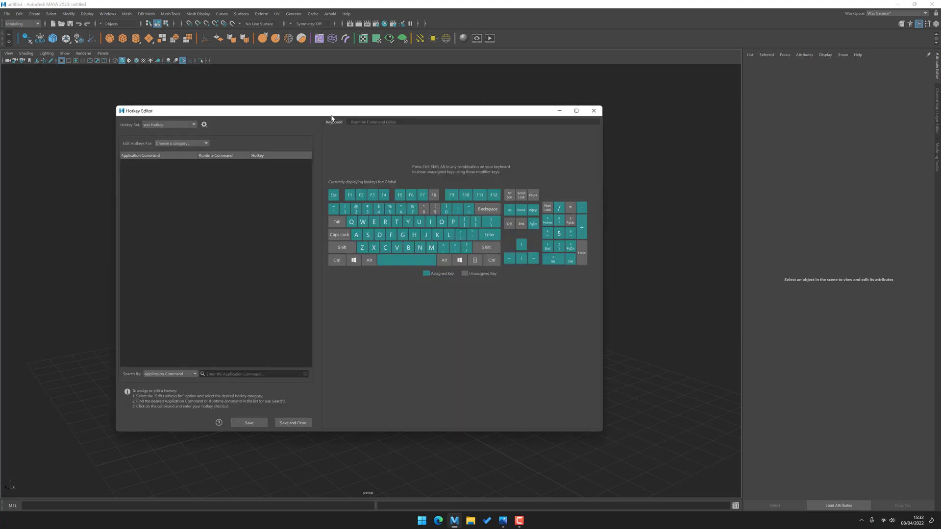
left_click_drag(332, 117, 496, 98)
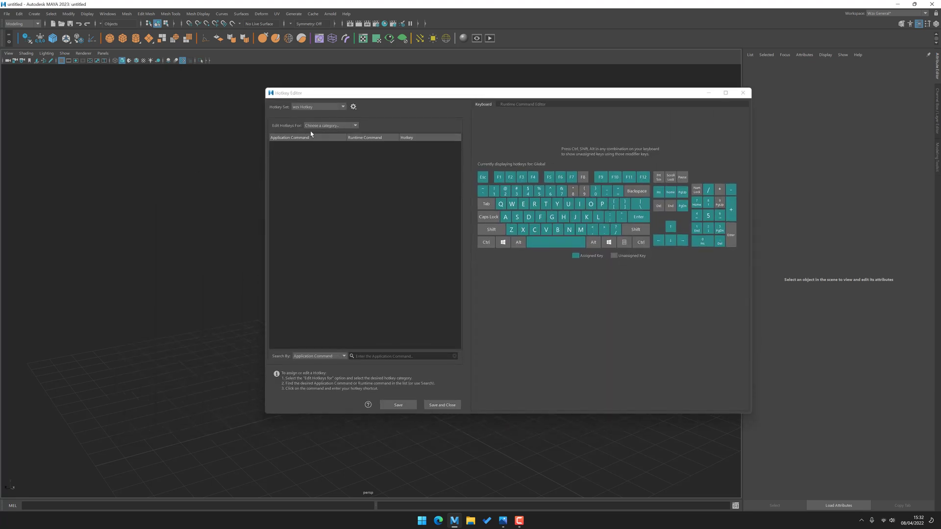
left_click(315, 106)
left_click(281, 115)
Open the Outliner and place it beside the Hotkey Editor.
key("shift+o")
left_click_drag(95, 115, 89, 105)
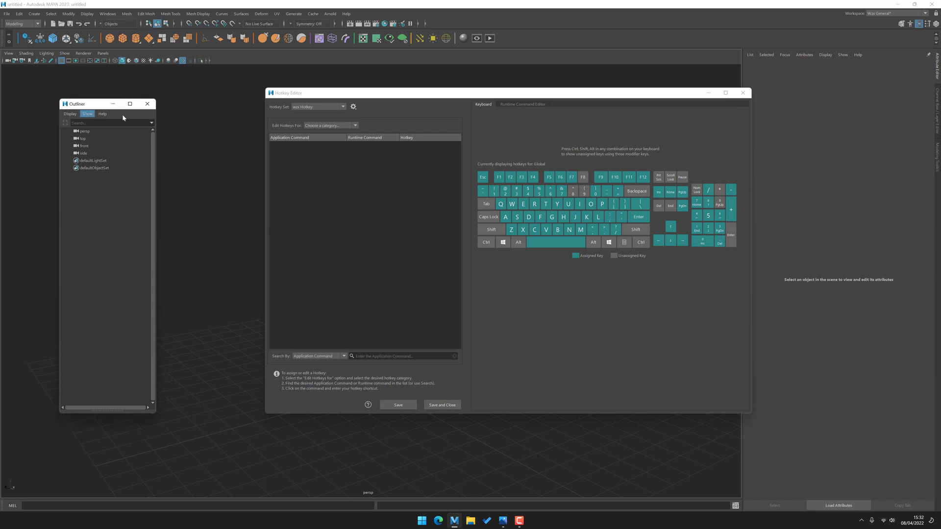
Close the Outliner window beside the Hotkey Editor.
left_click(152, 103)
key("shift+o")
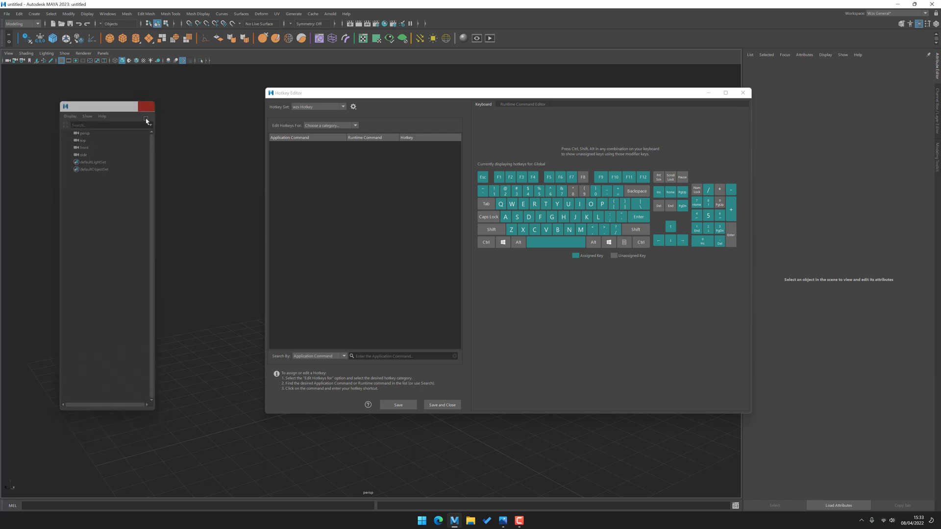
left_click(143, 114)
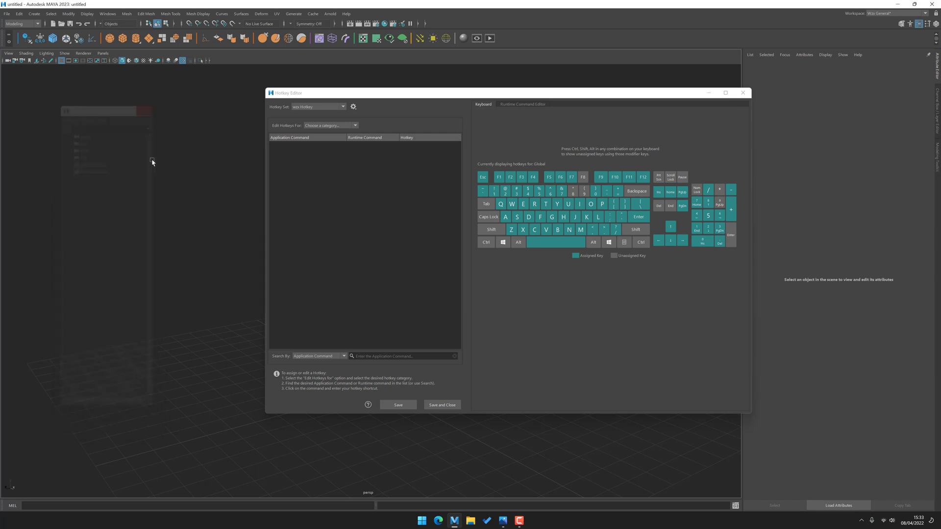
Check the Real FullScreen hotkey in Wzx_Hotkey.jpg in Photos, then return to Maya and minimize the Hotkey Editor.
left_click(502, 521)
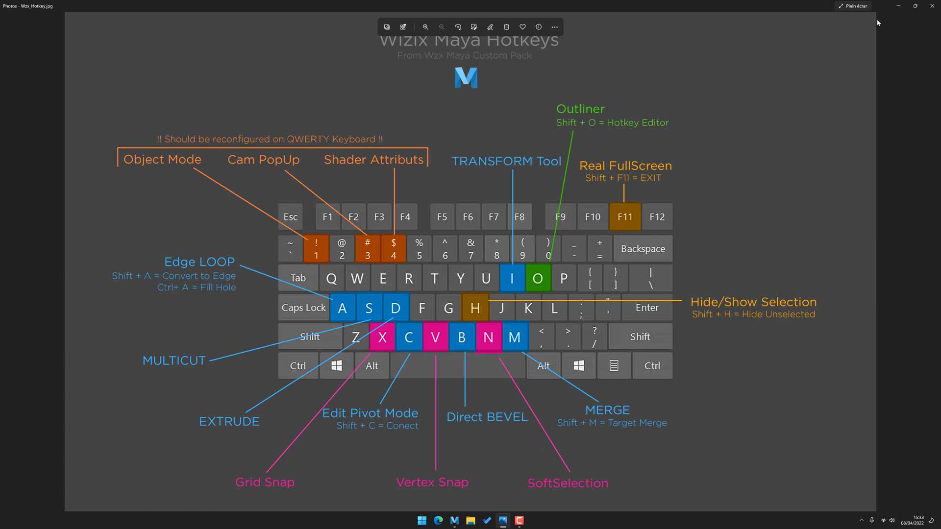
left_click(898, 6)
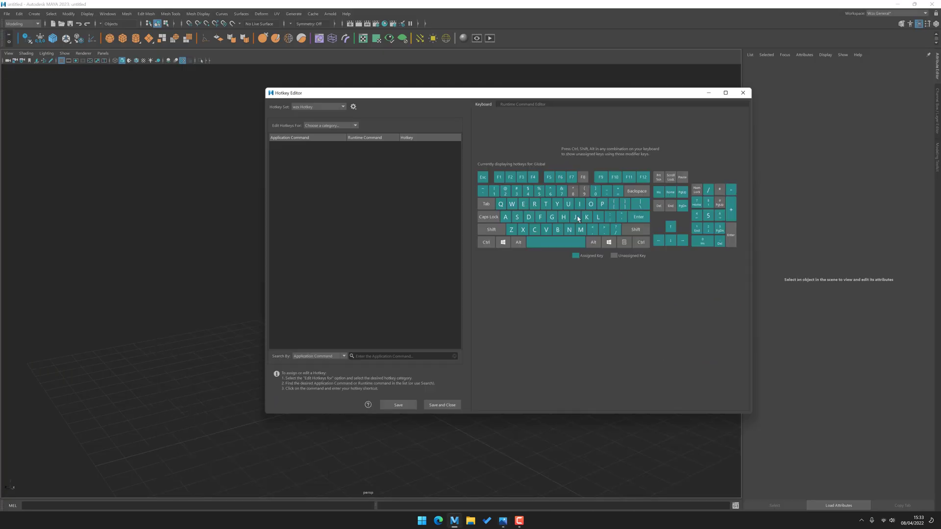
left_click_drag(707, 92, 625, 133)
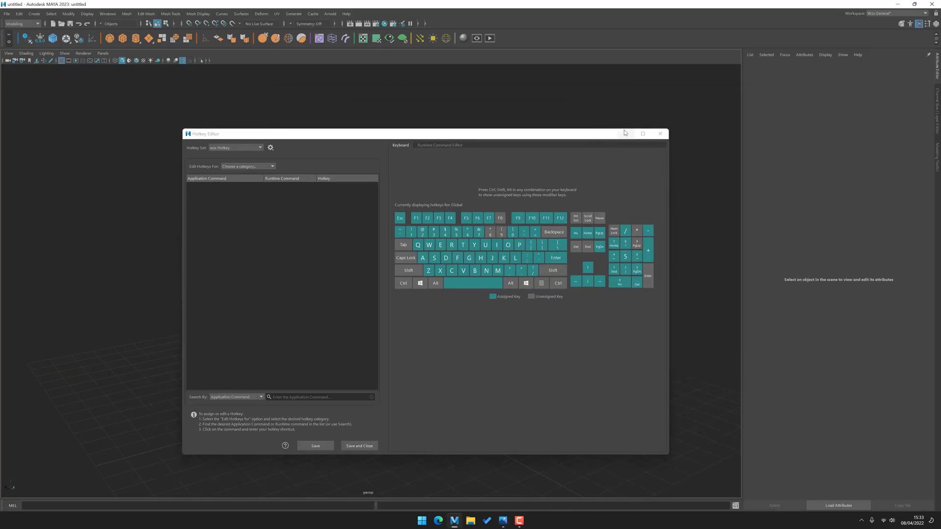
left_click(624, 134)
left_click(107, 14)
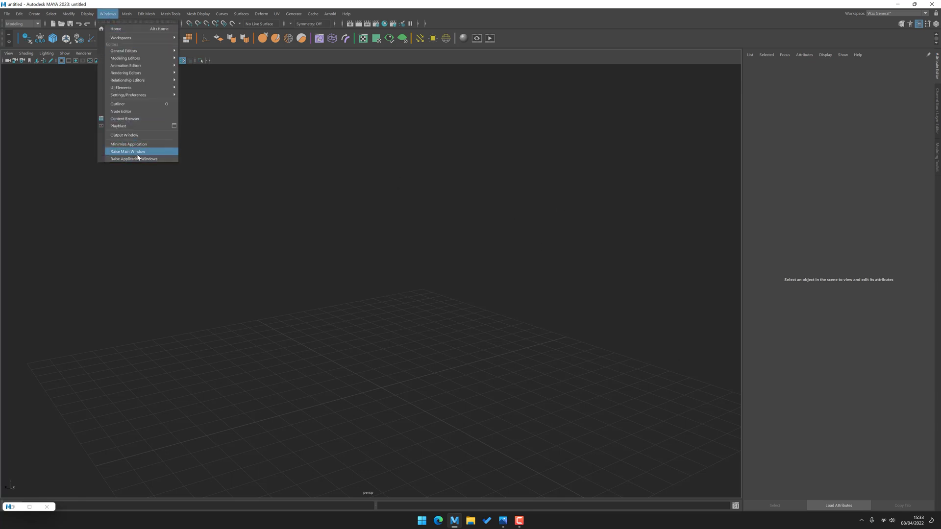
left_click(147, 184)
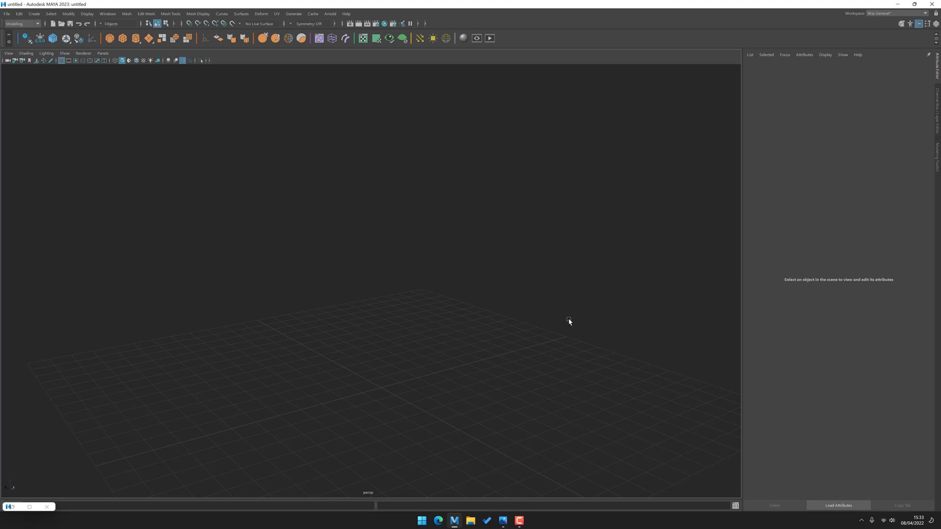
Put Maya into real full-screen mode with the custom hotkey, exit it and maximize the window again.
key("alt+F11")
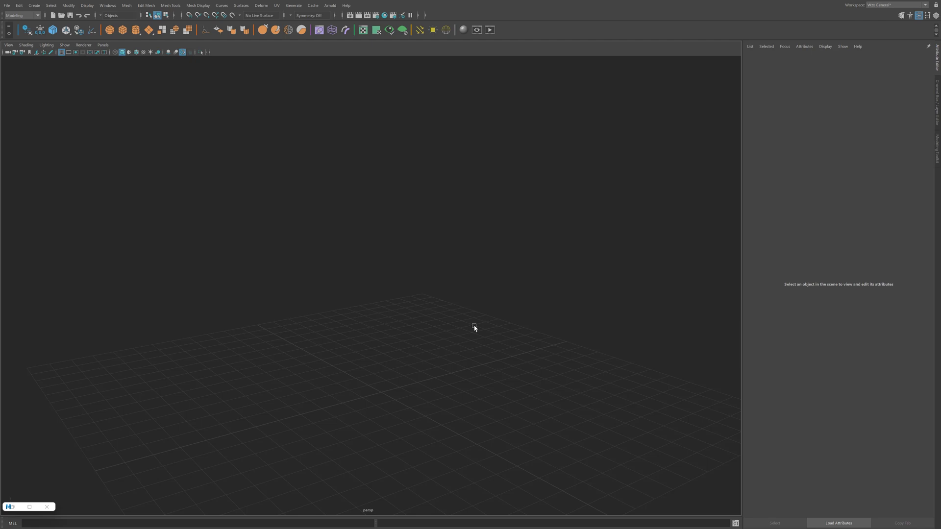
scroll(422, 181, "up", 5)
key("super")
key("super")
scroll(384, 195, "down", 5)
key("F11")
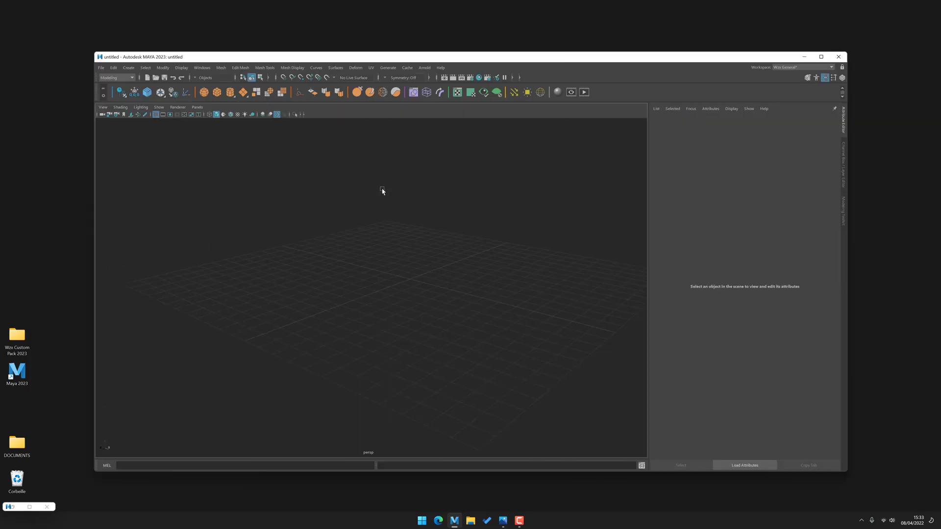
left_click(821, 57)
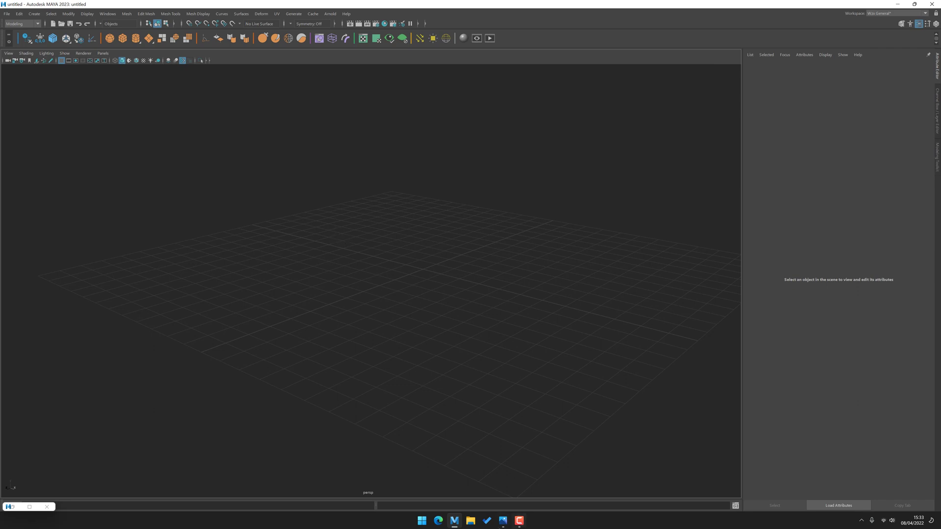
Review the Object Mode hotkey in Wzx_Hotkey.jpg in Photos, then return to Maya and create a polygon sphere.
left_click(503, 522)
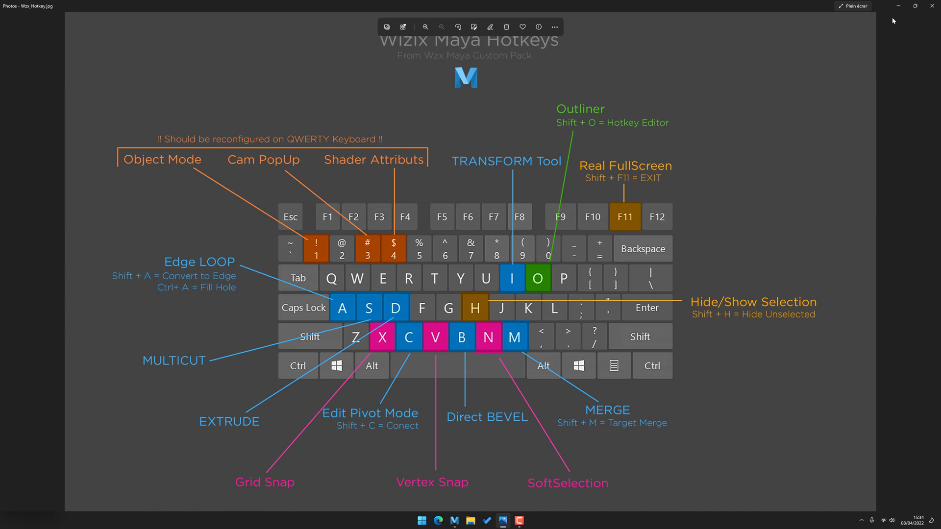
left_click(898, 6)
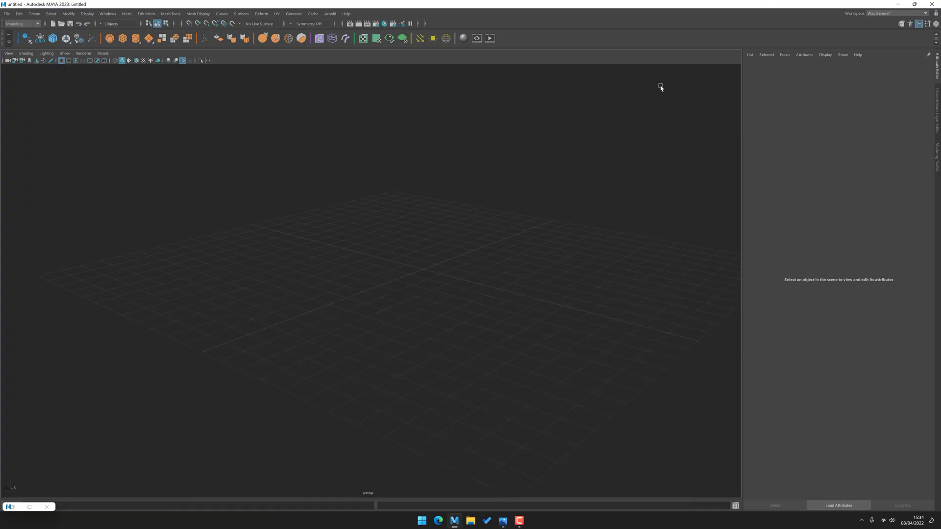
left_click(110, 39)
Switch the sphere to vertex mode and select the vertices of its upper half with the Scale tool active.
key("r")
right_click_drag(455, 218, 378, 204)
left_click_drag(315, 130, 489, 257)
middle_click_drag(413, 227, 363, 242, "alt")
right_click_drag(364, 242, 368, 174, "alt")
left_click_drag(256, 103, 518, 283)
middle_click_drag(415, 296, 444, 269, "alt")
right_click_drag(444, 269, 413, 227, "alt")
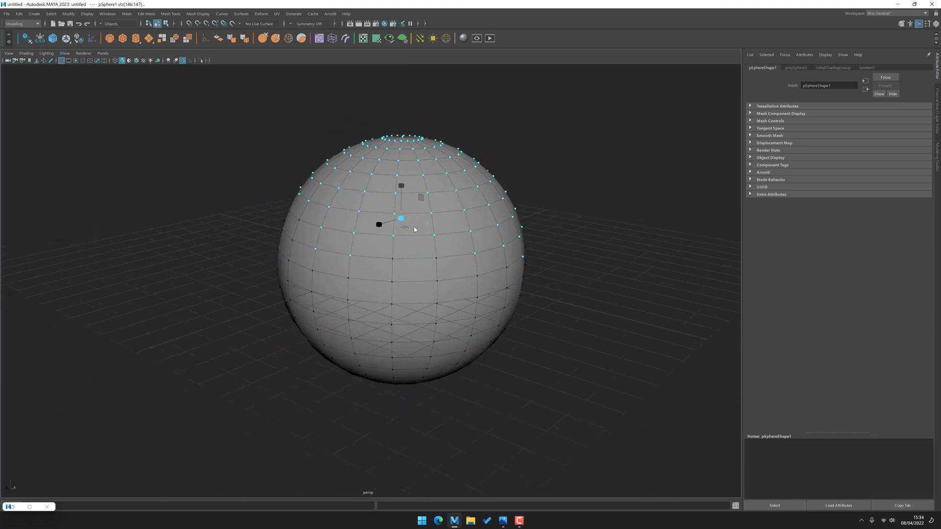
middle_click_drag(414, 227, 397, 259, "alt")
right_click_drag(397, 259, 421, 206, "alt")
Toggle the sphere between component and object selection, ending in object mode.
key("F8")
key("F8")
key("F8")
key("F8")
key("F8")
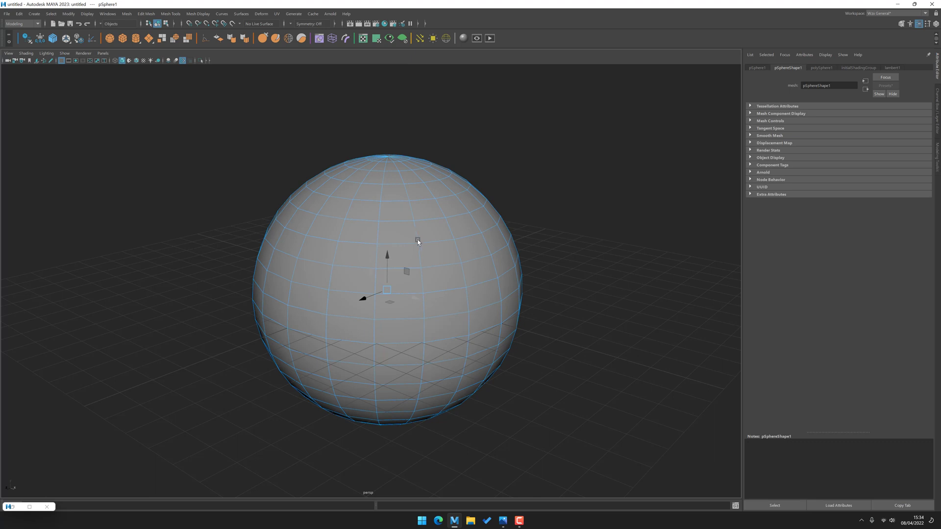
Restore the Hotkey Editor, examine the Object Mode hotkey under Custom Scripts, then minimize the editor and reselect the sphere.
key("alt+Tab")
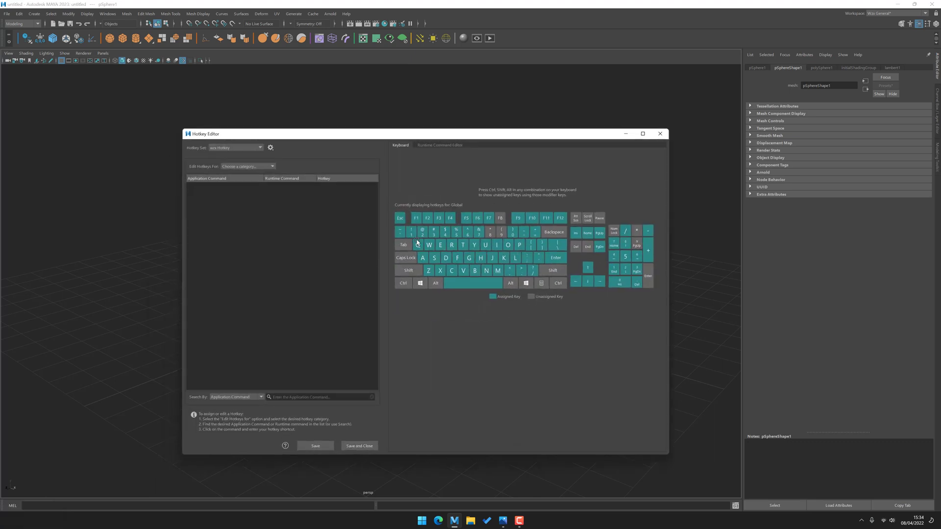
left_click(238, 166)
left_click(235, 190)
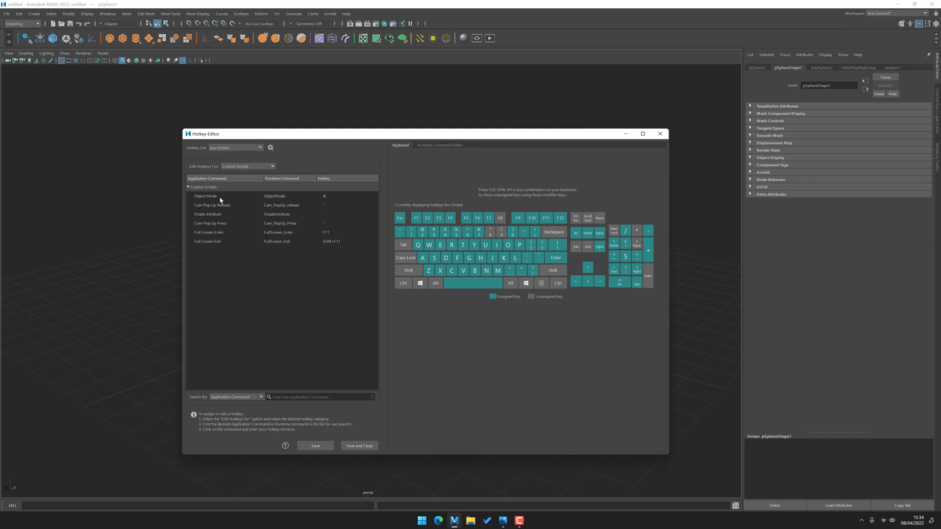
left_click(210, 233)
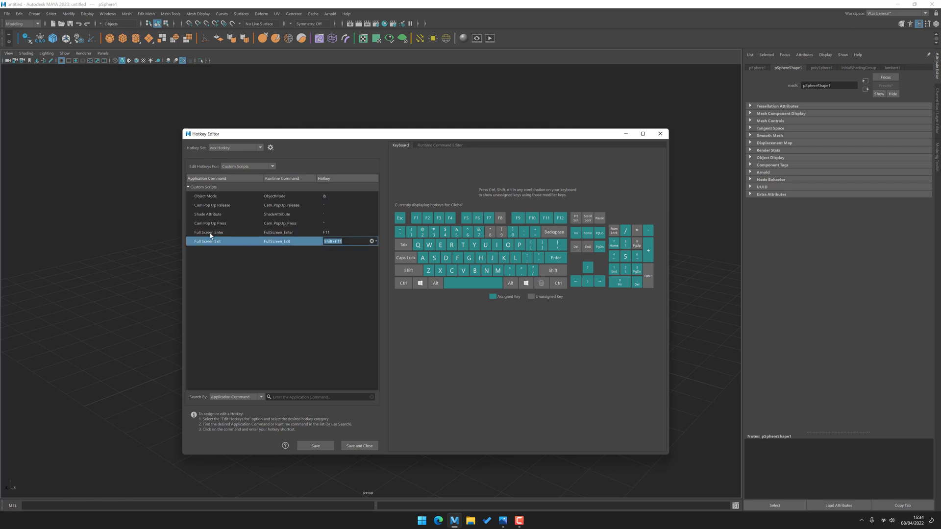
double_click(211, 196)
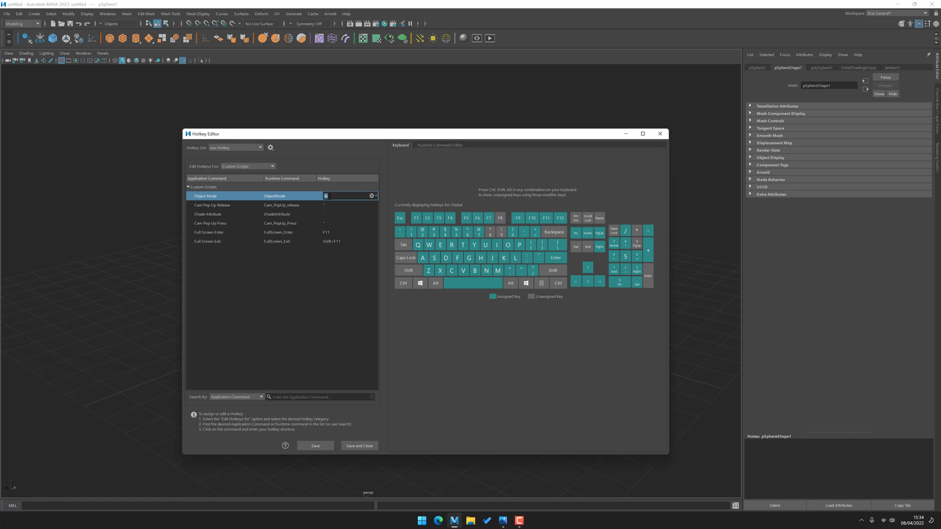
left_click(310, 296)
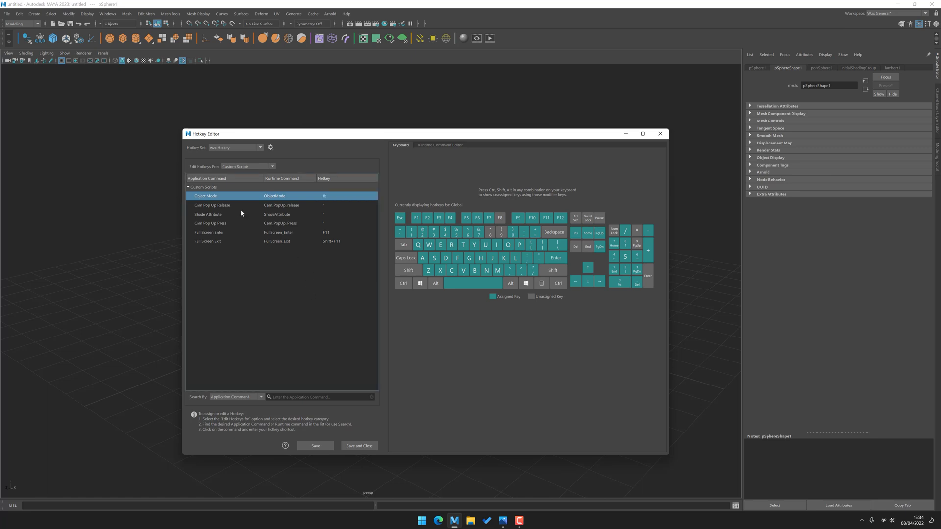
left_click(625, 134)
left_click(592, 163)
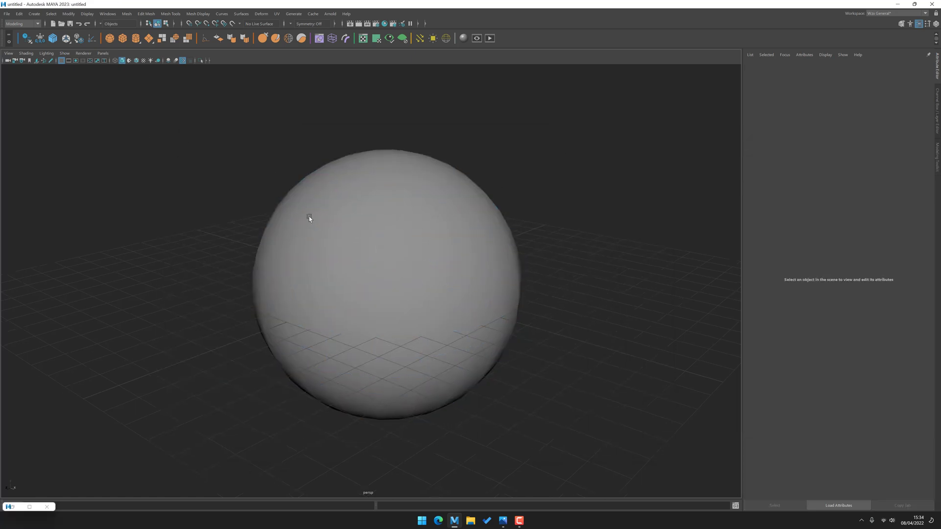
left_click(343, 231)
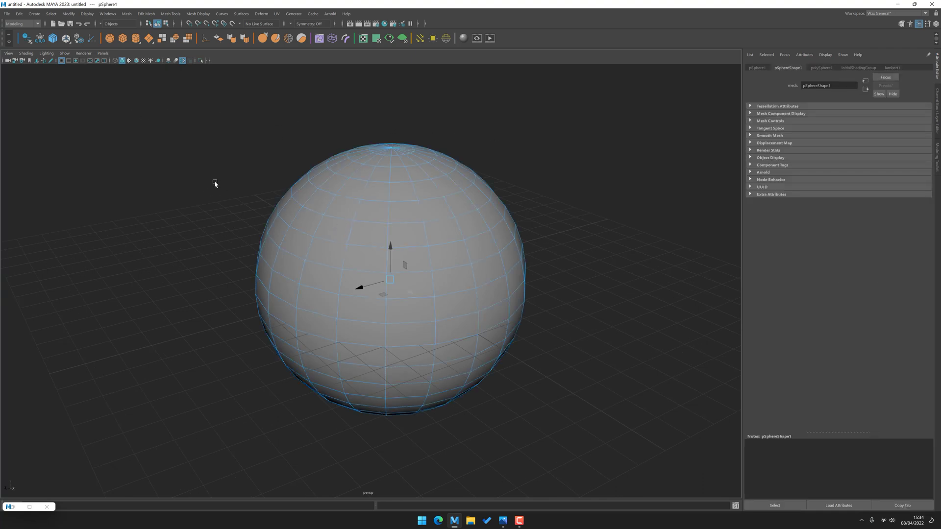
Check the Cam PopUp hotkey in Wzx_Hotkey.jpg in Photos, then return to Maya and deselect the sphere.
left_click(503, 521)
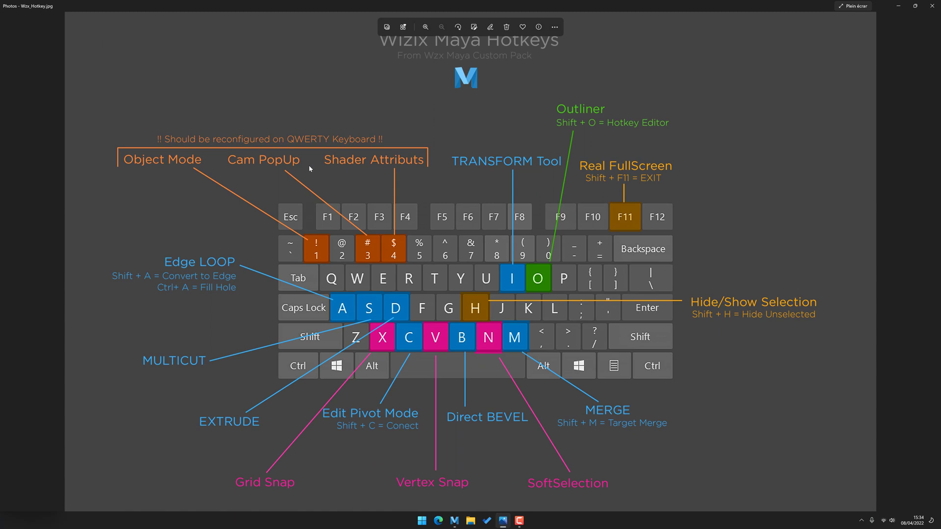
left_click(898, 6)
left_click(321, 128)
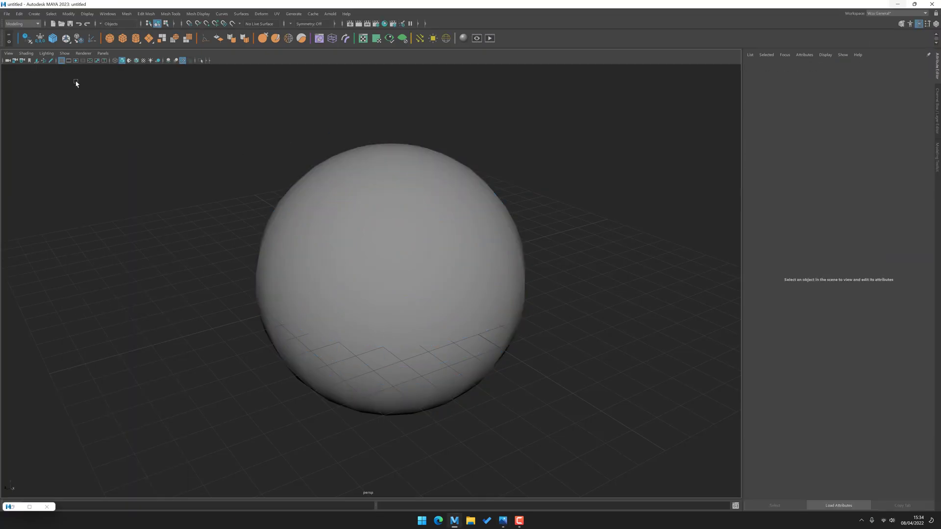
Create a camera and move it out of the sphere to a spot beside and above it.
scroll(252, 210, "down", 3)
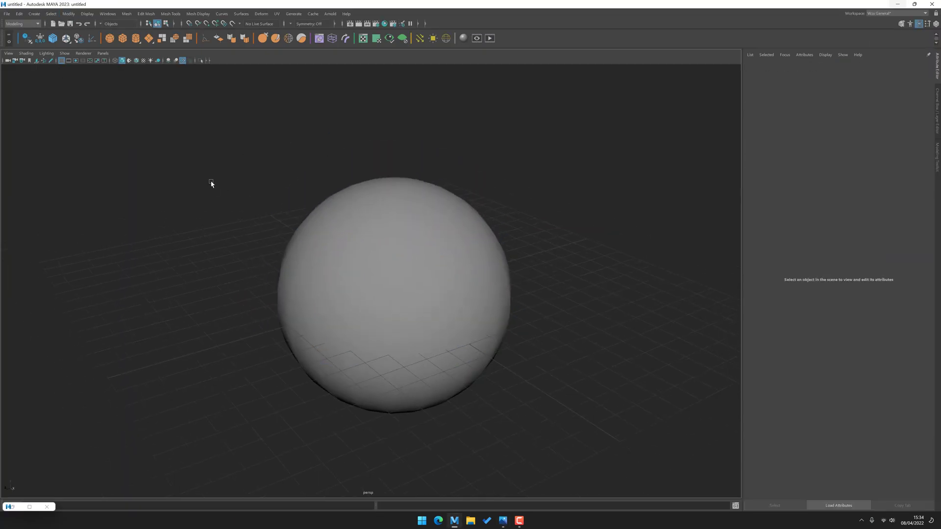
left_click(34, 13)
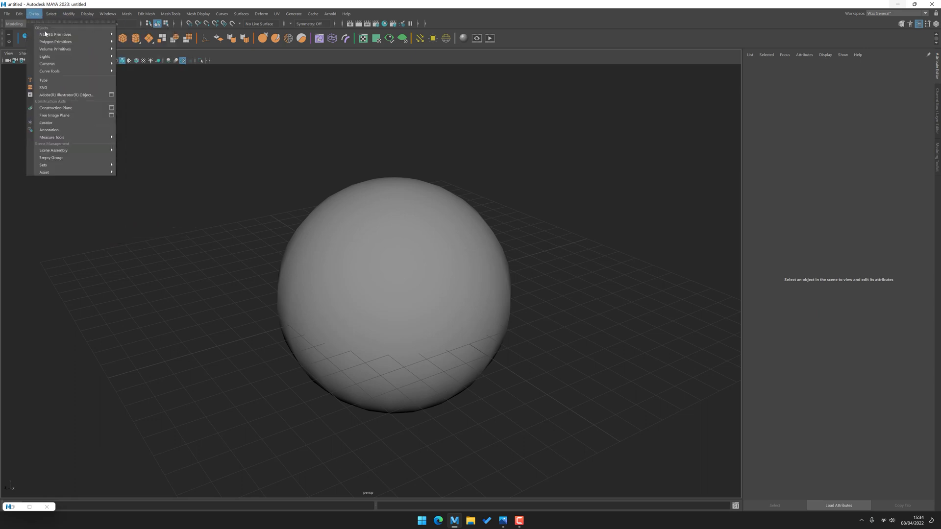
mouse_move(51, 65)
left_click(131, 64)
scroll(298, 189, "down", 3)
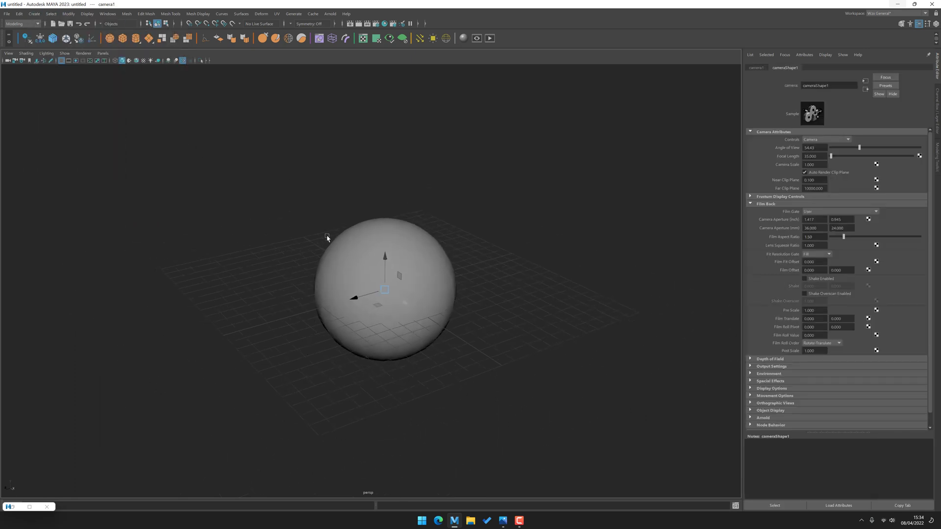
left_click_drag(367, 275, 179, 223)
scroll(220, 162, "up", 3)
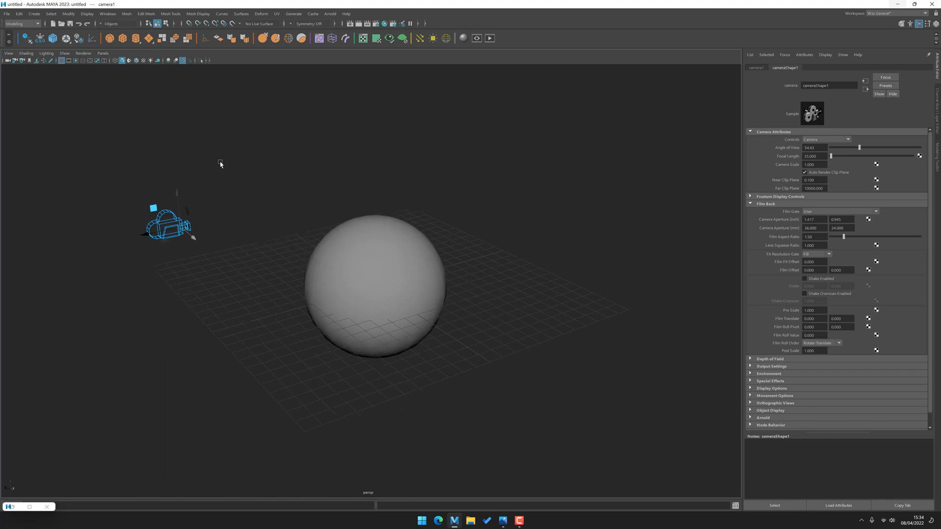
left_click_drag(207, 180, 217, 193, "alt")
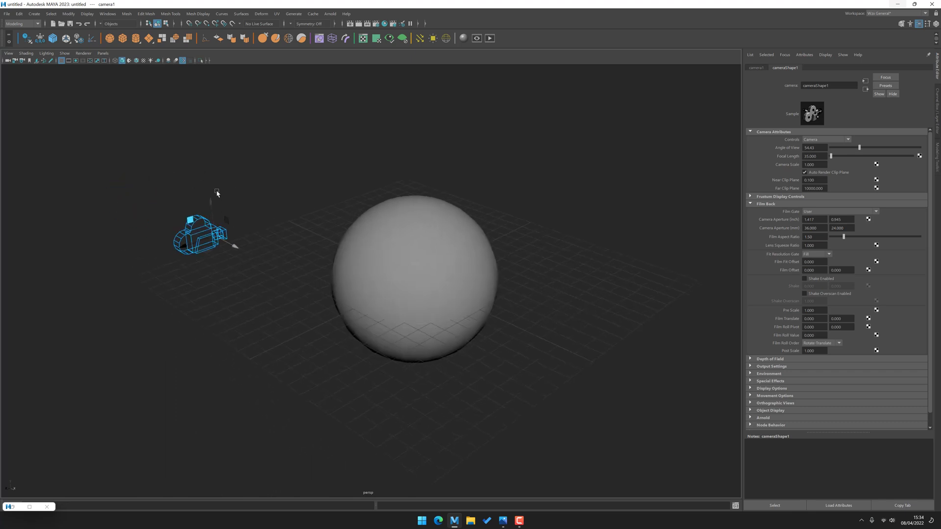
left_click(99, 55)
middle_click_drag(116, 200, 137, 206, "alt")
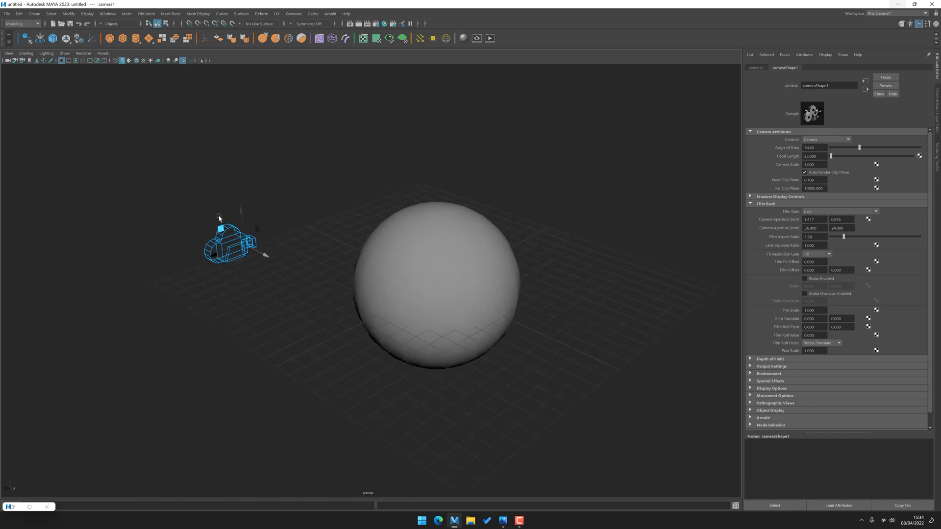
Look through the new camera repeatedly with the Cam PopUp hotkey, returning to the perspective view, and recheck its key in Wzx_Hotkey.jpg.
key("c")
left_click(320, 181)
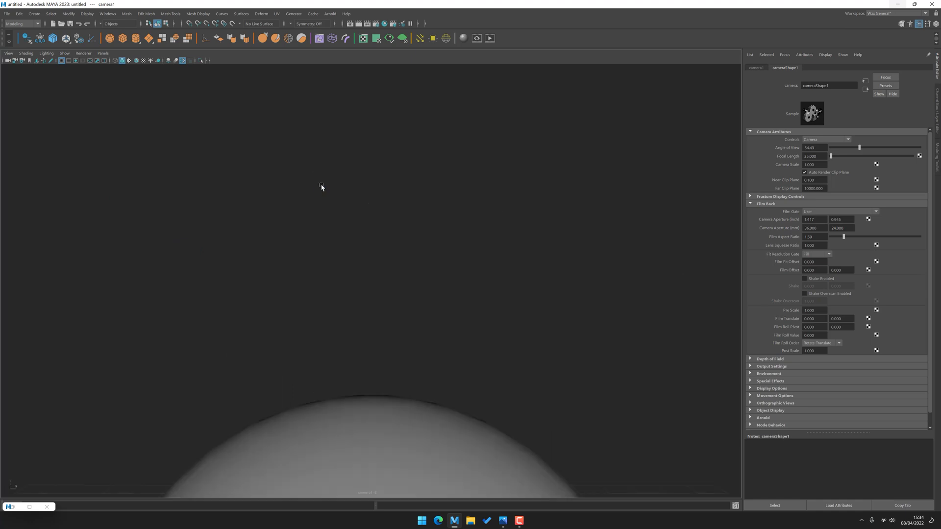
key("c")
left_click(333, 194)
key("c")
left_click(343, 206)
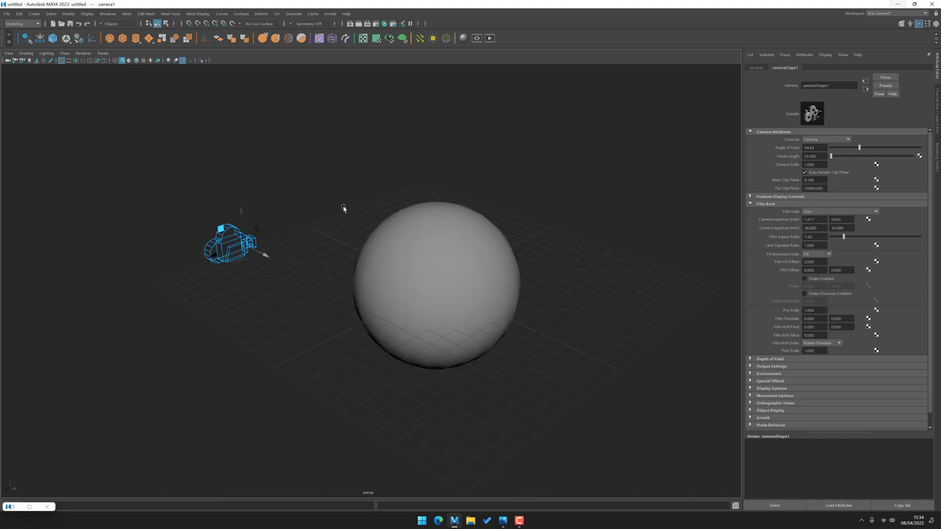
key("c")
left_click(351, 216)
middle_click_drag(336, 260, 311, 226, "alt")
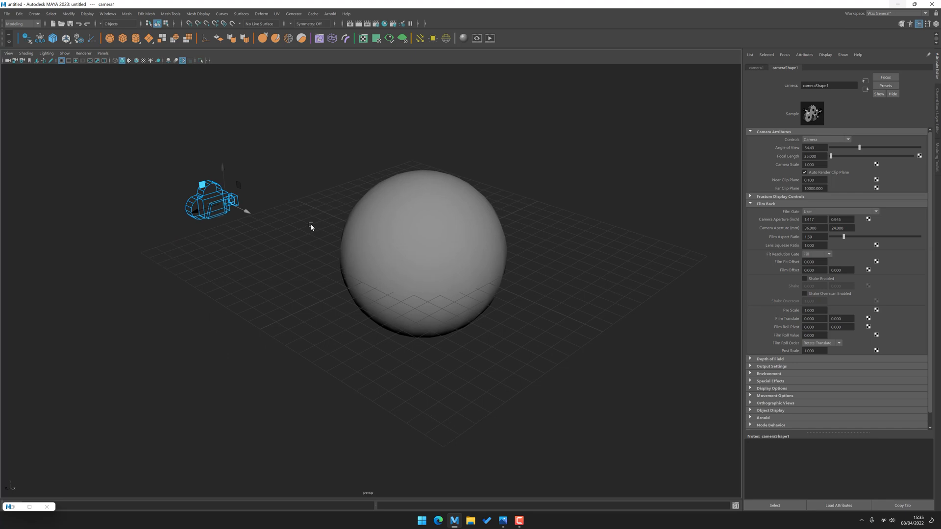
left_click_drag(310, 226, 302, 242, "alt")
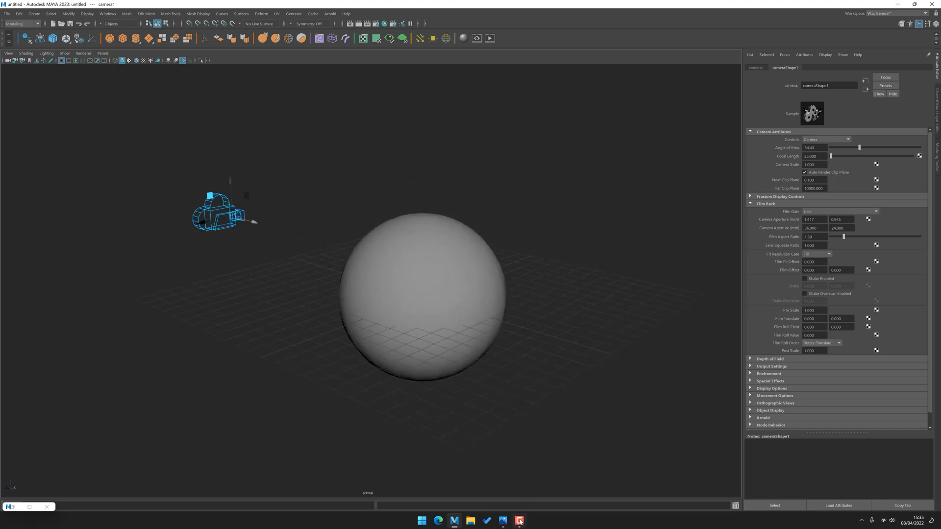
left_click(502, 520)
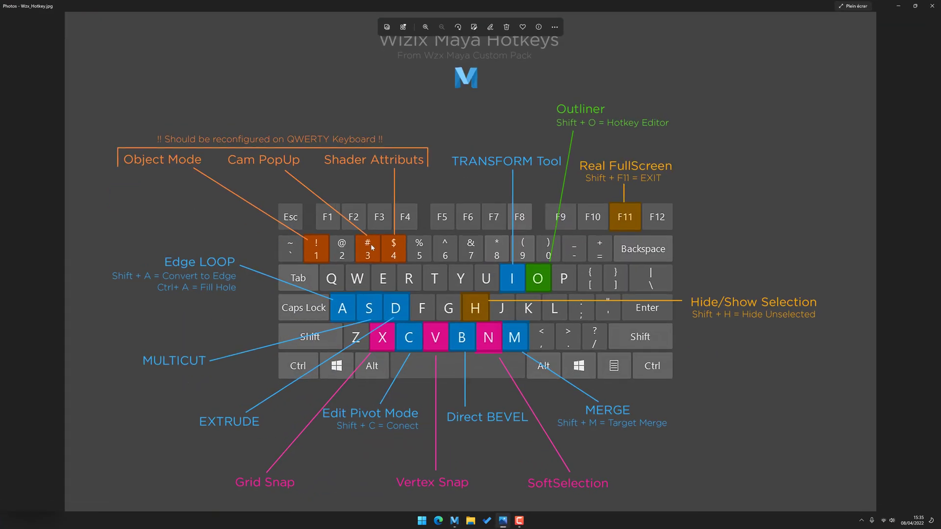
left_click(899, 6)
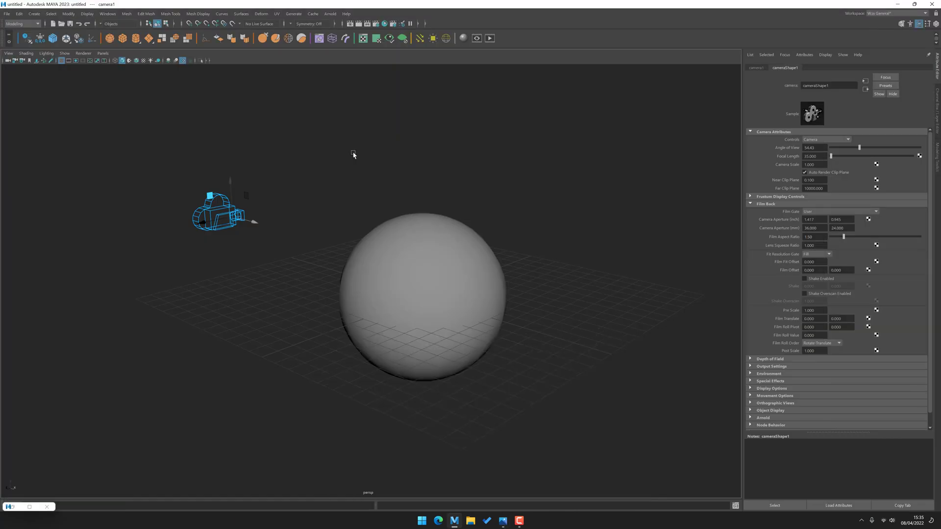
Look through camera1 with the Cam PopUp hotkey, reframe the sphere in its view, and return to the perspective view.
key("F2")
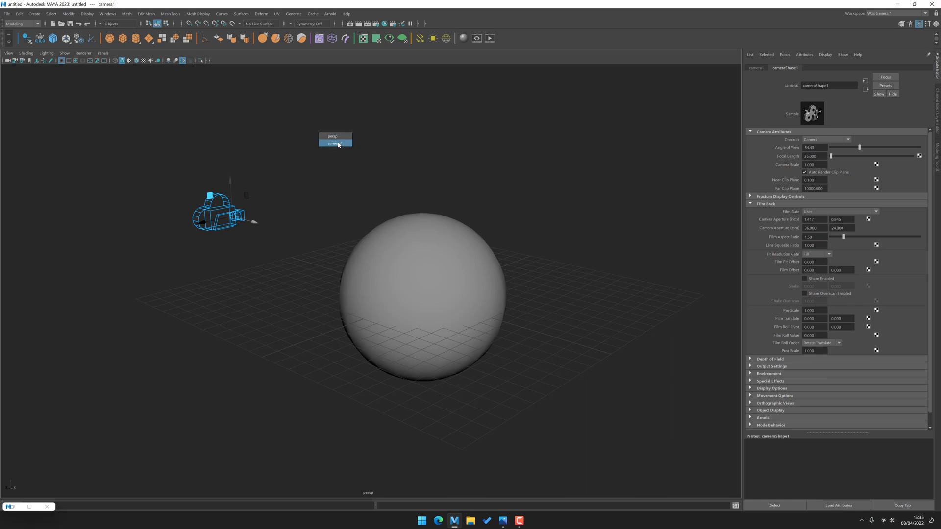
left_click(338, 144)
right_click_drag(363, 323, 294, 318, "alt")
middle_click_drag(285, 303, 289, 189, "alt")
left_click_drag(290, 189, 335, 175, "alt")
middle_click_drag(335, 175, 322, 213, "alt")
key("c")
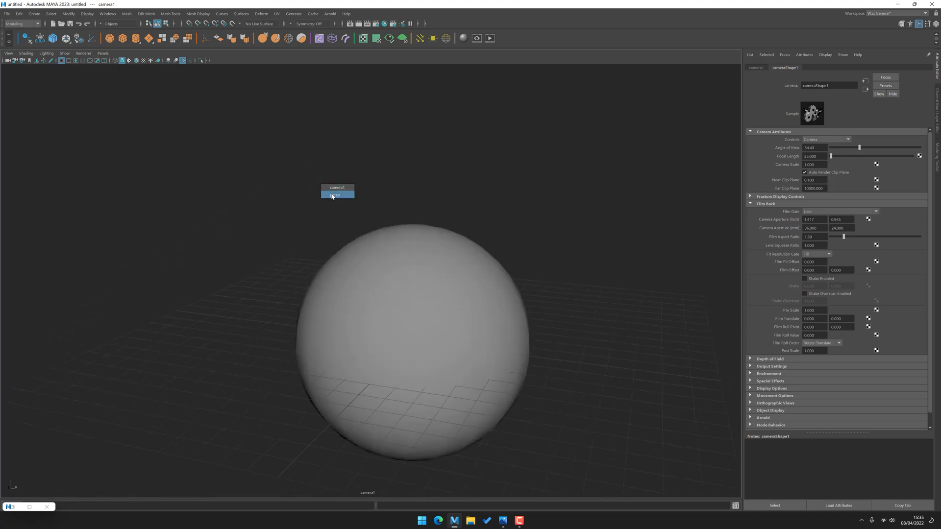
left_click(332, 195)
Switch back and forth between camera1 and persp with the Cam PopUp hotkey, ending in the perspective view.
key("c")
left_click(358, 138)
key("c")
left_click(363, 144)
key("c")
left_click(368, 155)
key("c")
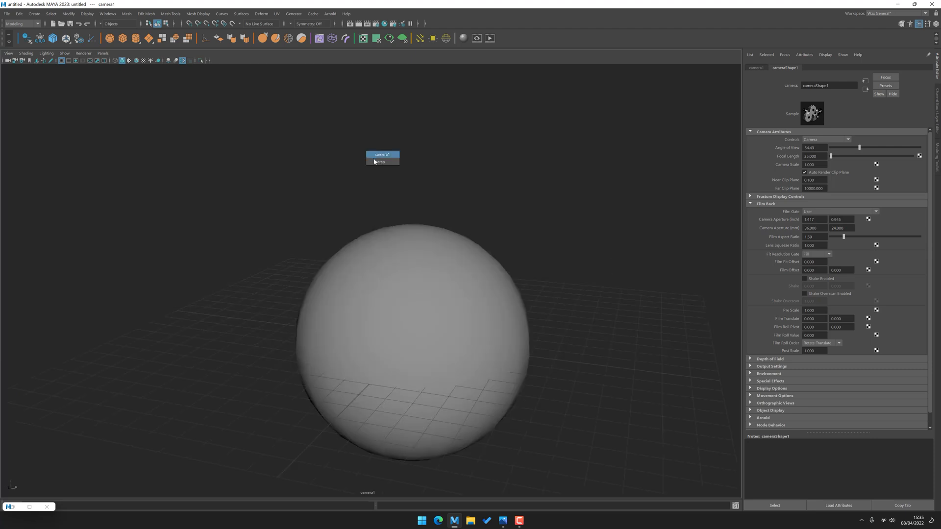
left_click(368, 163)
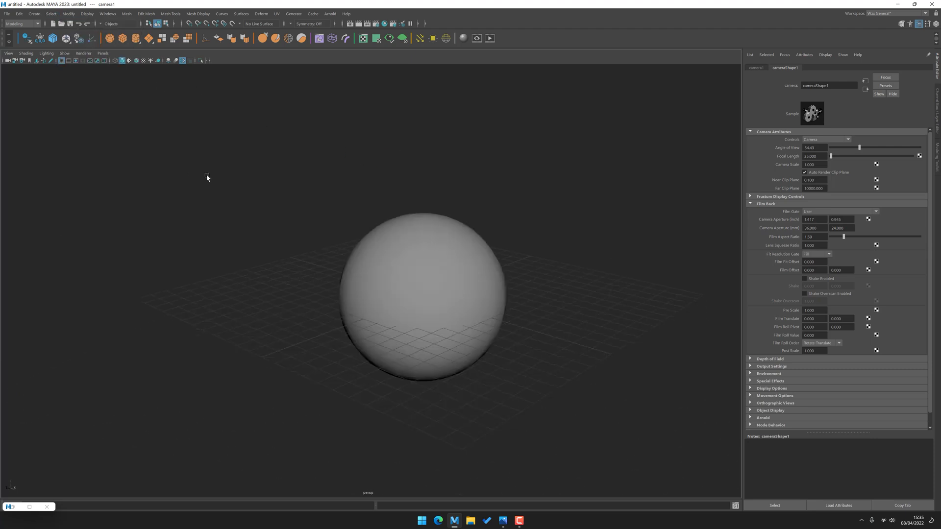
Duplicate camera1 twice and move the copies to separate spots above and beside the sphere.
left_click(367, 208)
scroll(343, 218, "down", 5)
left_click_drag(258, 248, 245, 302)
key("ctrl+d")
middle_click_drag(262, 322, 251, 227)
key("ctrl+d")
Look through camera2 from the Cam PopUp list, then return to the perspective view and examine the camera layout.
key("c")
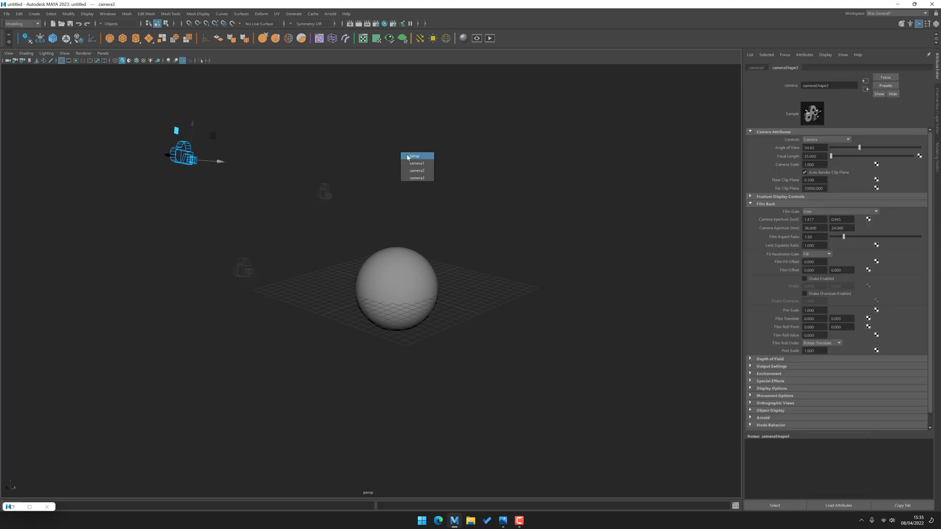
left_click(413, 171)
left_click(428, 190)
key("c")
left_click(432, 235)
left_click_drag(432, 236, 351, 217, "alt")
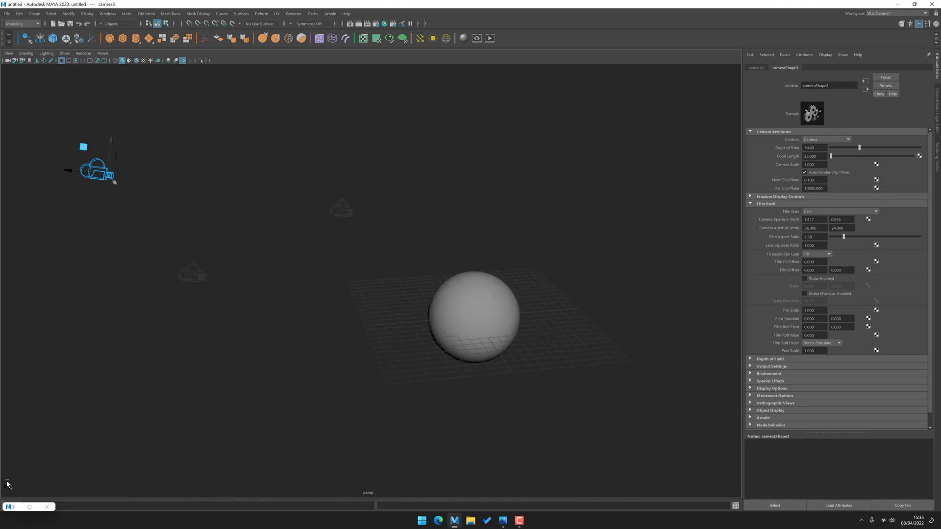
Restore the Hotkey Editor, examine the Cam Pop Up Release, Cam Pop Up Press and Shade Attribute hotkeys, then minimize the editor.
left_click(30, 507)
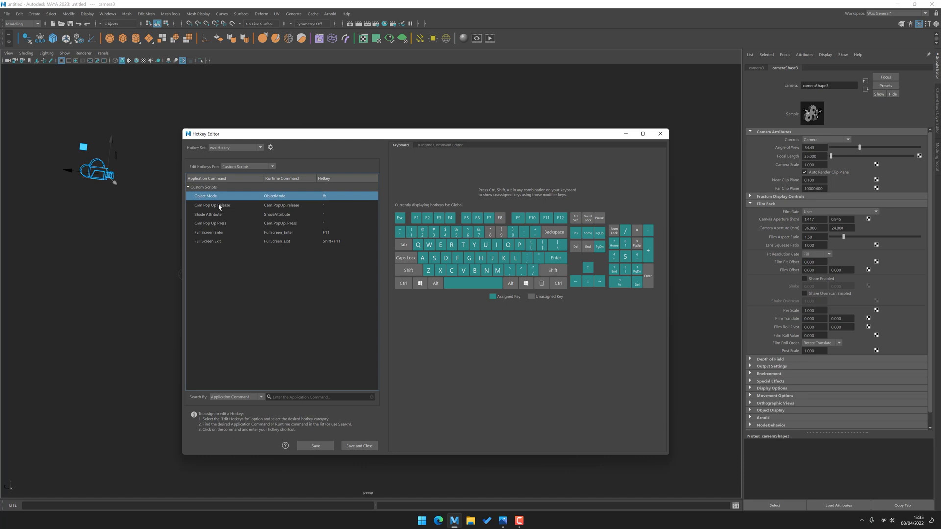
left_click(220, 206)
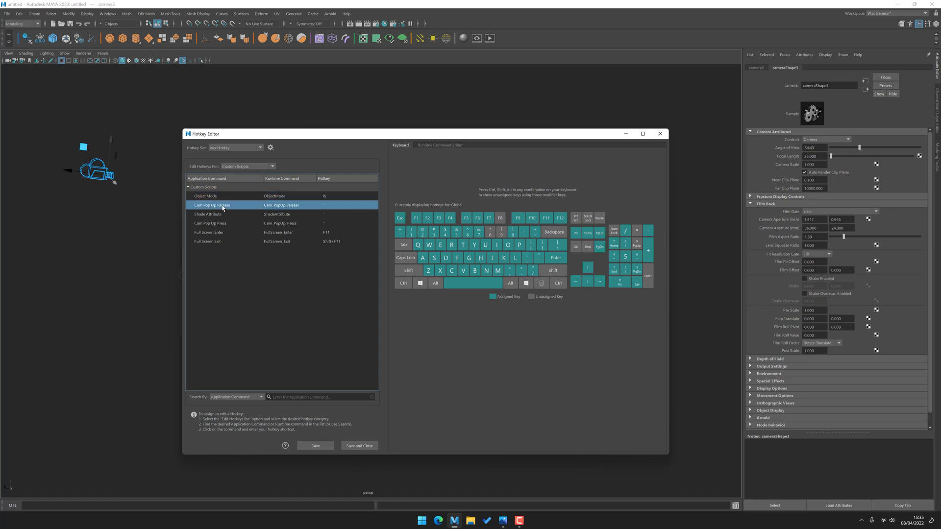
left_click(219, 205)
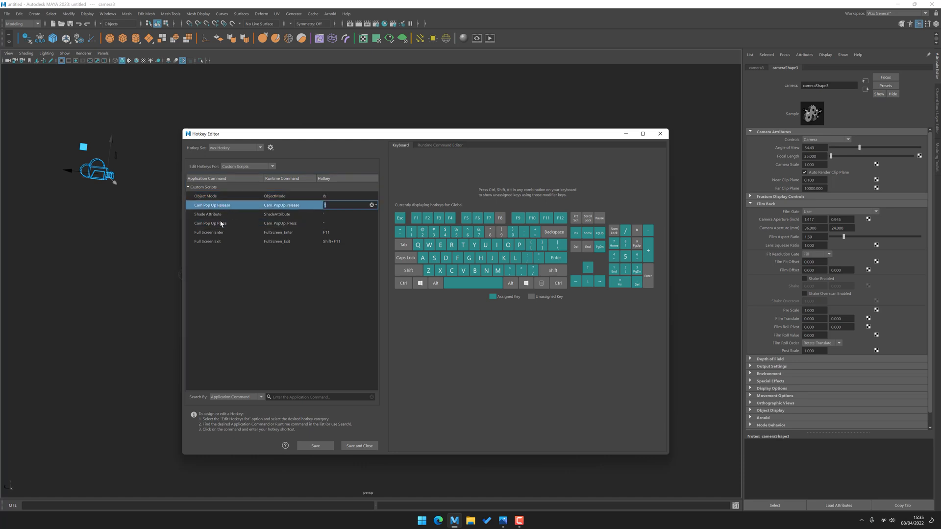
left_click(224, 224)
left_click(210, 207)
left_click(377, 206)
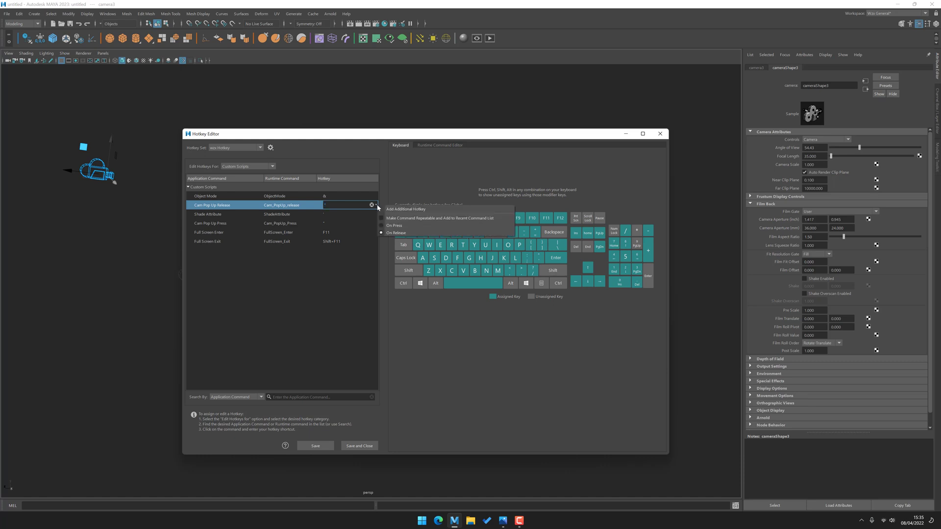
left_click(395, 233)
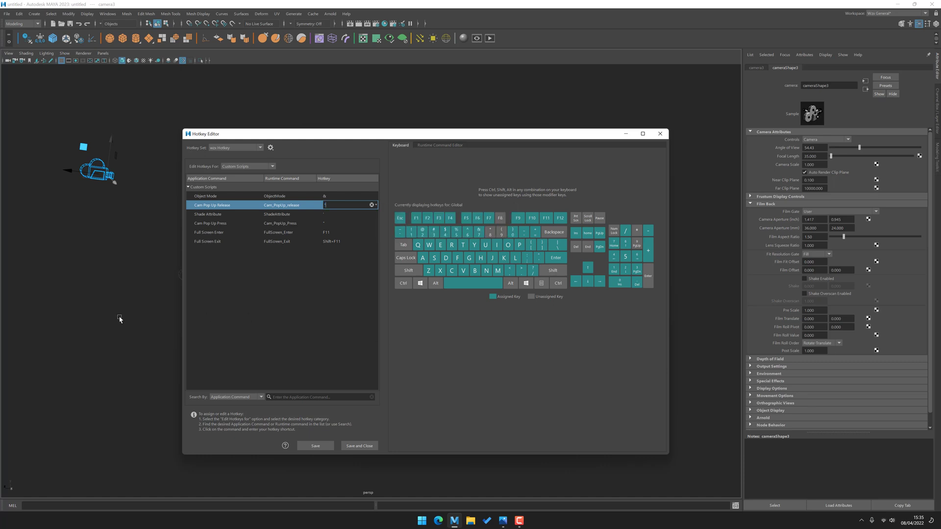
left_click(174, 283)
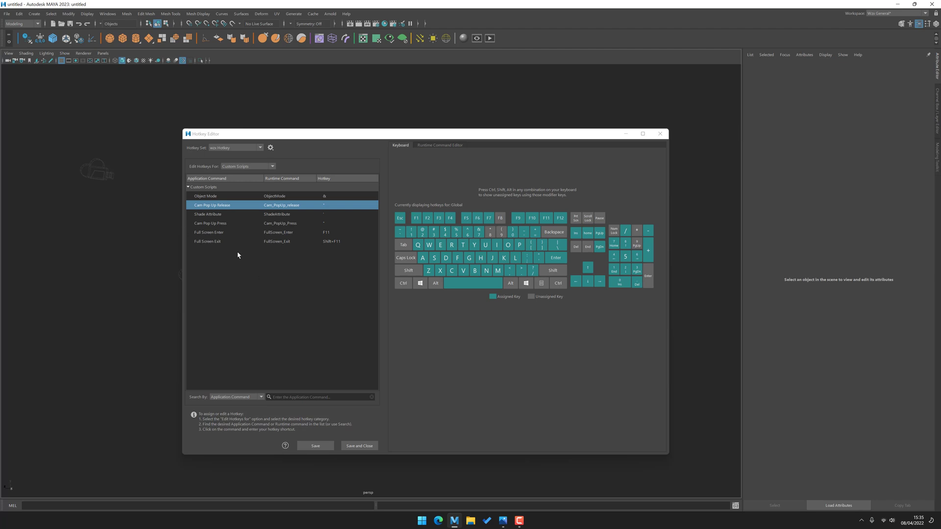
left_click(216, 214)
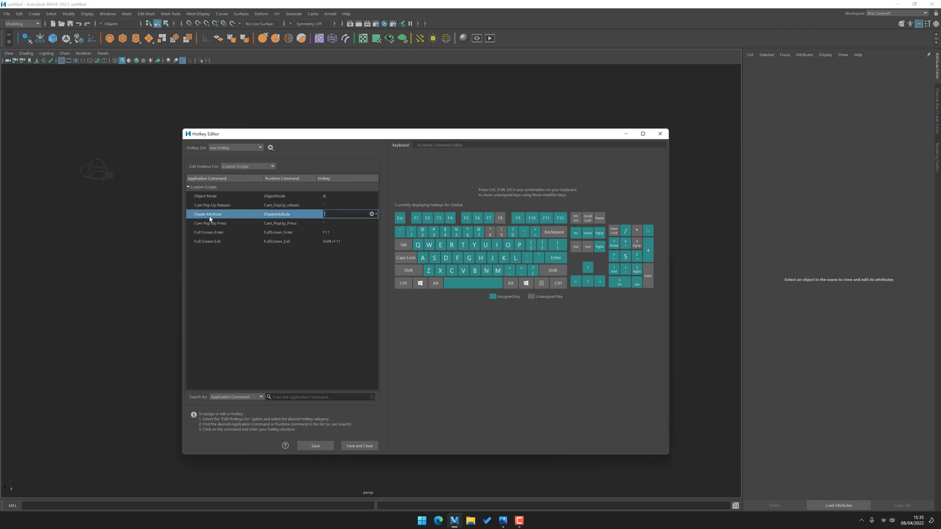
left_click(626, 134)
Assign a new Arnold standard surface material to the sphere and set its base color to red.
left_click(491, 313)
middle_click_drag(478, 408, 356, 364, "alt")
right_click_drag(356, 363, 433, 365, "alt")
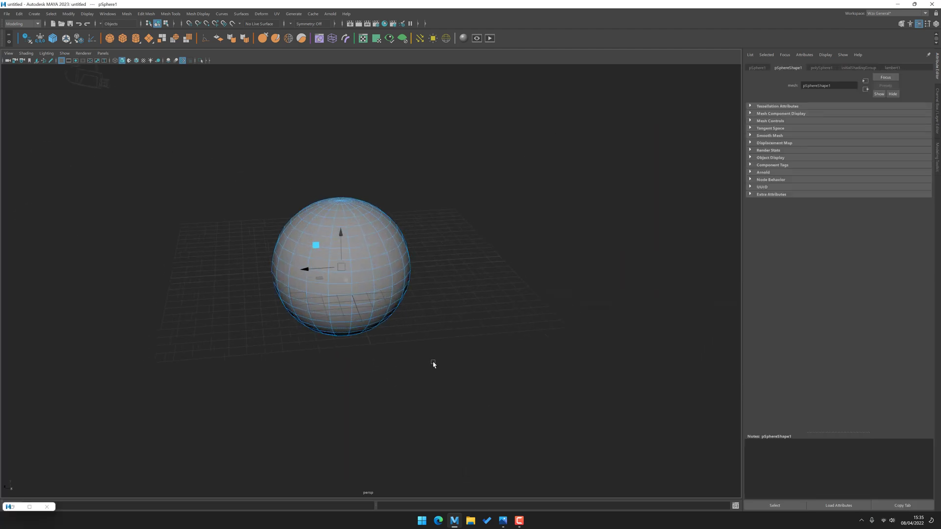
left_click_drag(434, 365, 409, 320, "alt")
right_click_drag(409, 321, 445, 313, "alt")
left_click(463, 38)
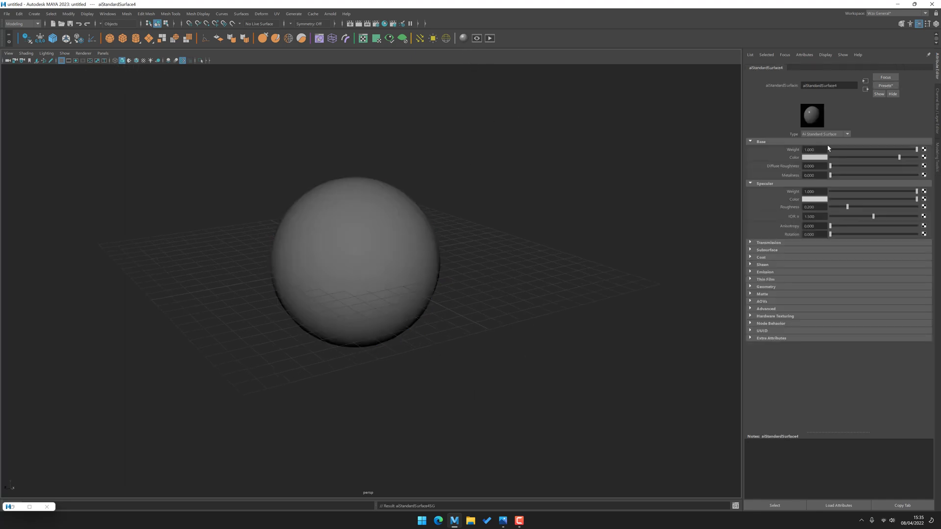
left_click(820, 158)
left_click_drag(809, 183, 844, 184)
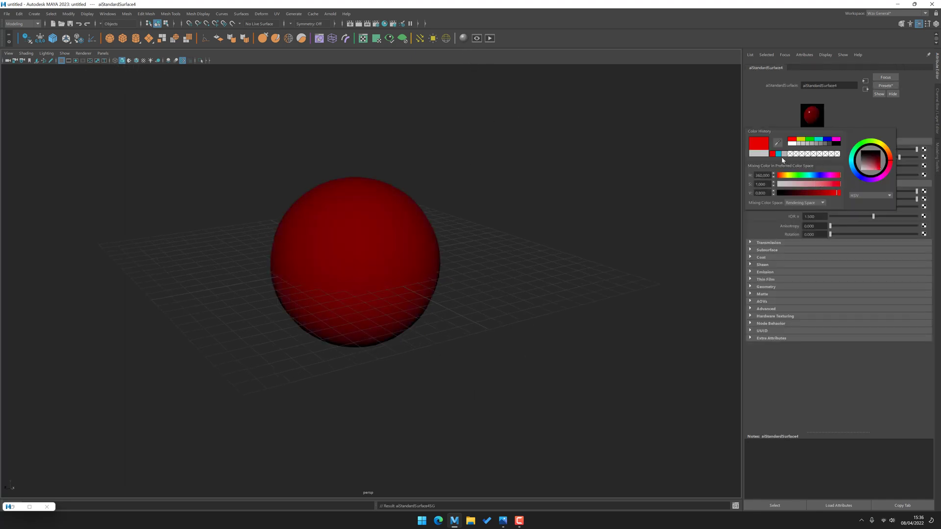
left_click(723, 165)
Bevel a horizontal edge loop on the sphere's upper half with an offset of 0.5.
left_click(393, 287)
middle_click_drag(437, 187, 428, 225, "alt")
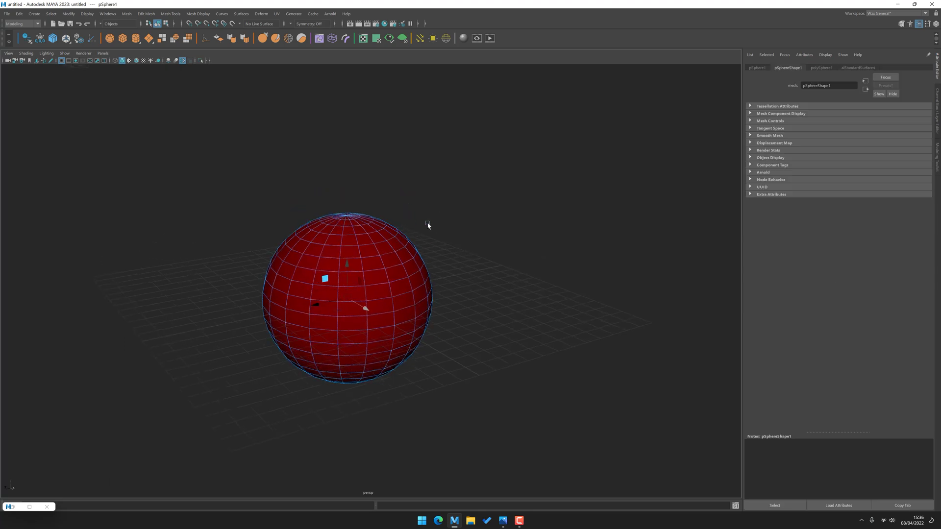
left_click_drag(428, 225, 415, 204, "alt")
right_click_drag(415, 205, 454, 250, "alt")
left_click_drag(454, 250, 448, 157, "alt")
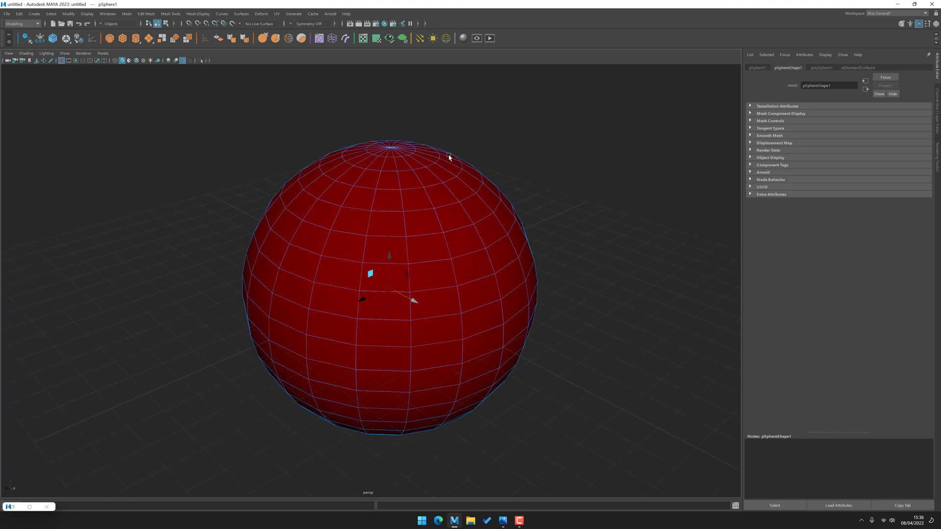
key("F10")
left_click(388, 209)
double_click(432, 210, "shift")
key("ctrl+b")
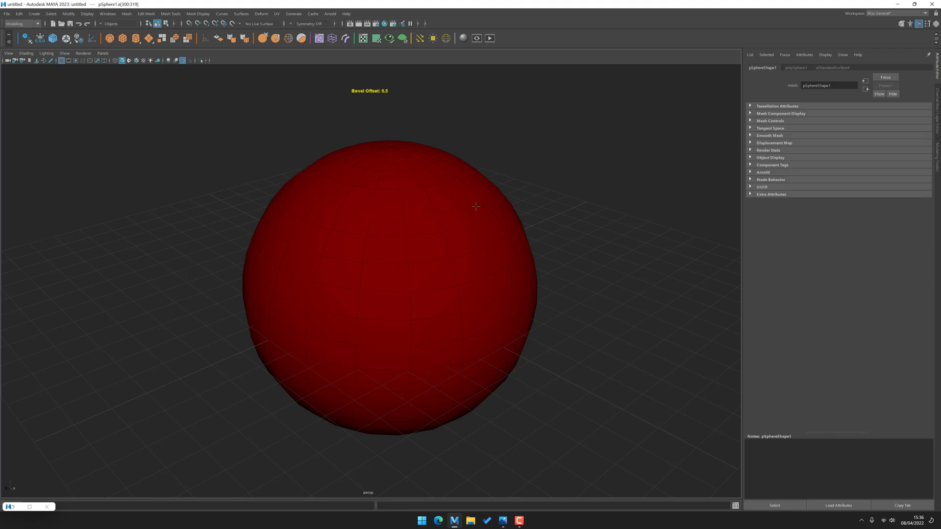
key("w")
Extrude two patches of faces on the sphere, pulling one far outward and the other slightly out of the surface.
right_click_drag(429, 257, 415, 300)
left_click_drag(528, 237, 461, 345)
key("ctrl+e")
middle_click_drag(528, 272, 613, 237)
key("w")
left_click_drag(246, 190, 289, 328)
key("ctrl+e")
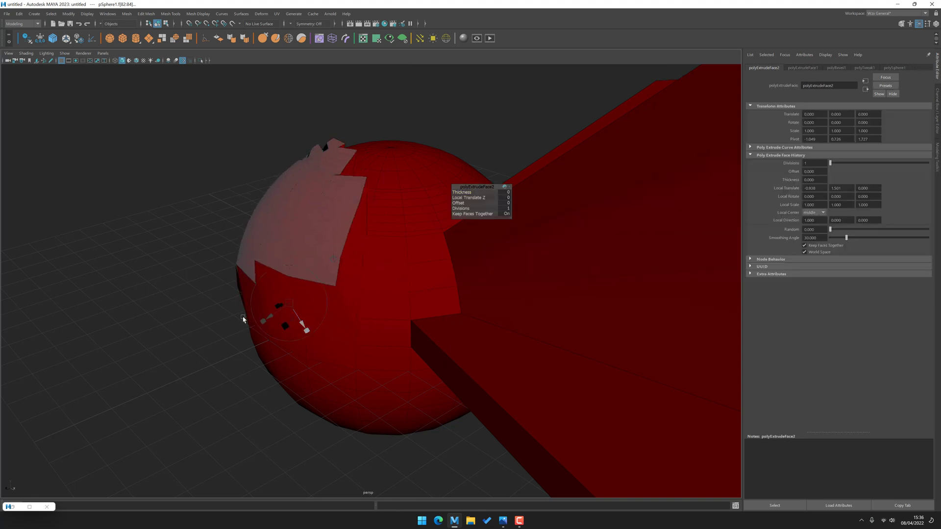
key("w")
Return the sphere to object mode, select it and open its aiStandardSurface4 material attributes.
right_click_drag(243, 317, 256, 307)
left_click(223, 331)
left_click(336, 269)
left_click(929, 68)
left_click(929, 68)
left_click(900, 68)
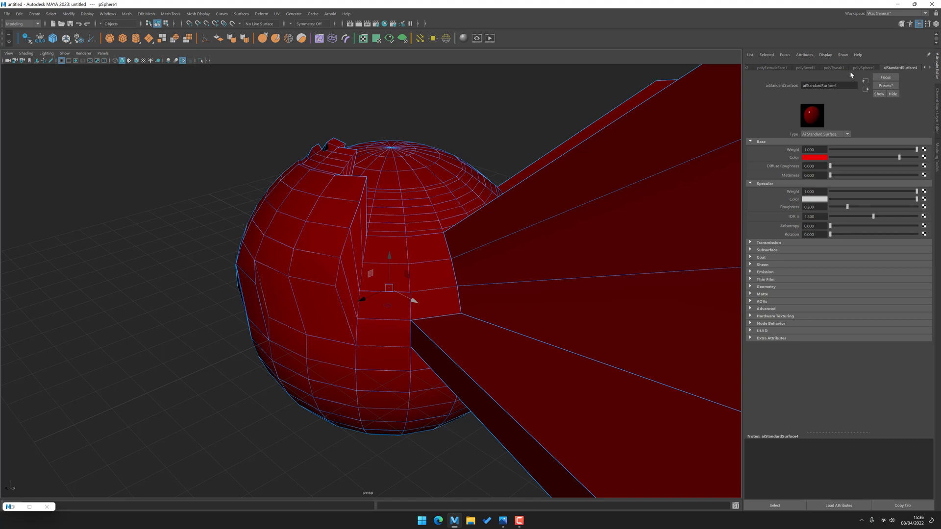
scroll(688, 93, "down", 2)
Reselect the sphere and display its pSphere1 transform attributes.
left_click(453, 126)
left_click(370, 301)
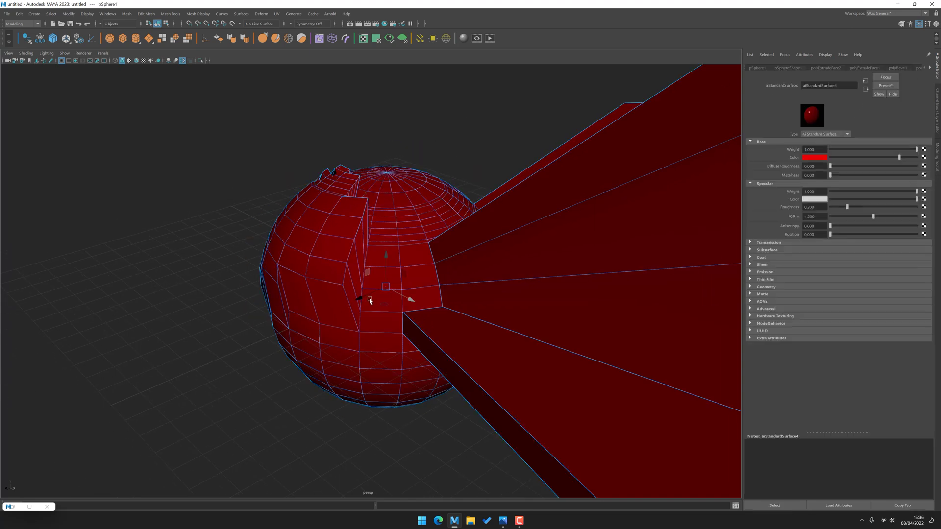
left_click(761, 67)
left_click(568, 112)
left_click(346, 359)
left_click_drag(347, 338, 369, 268, "alt")
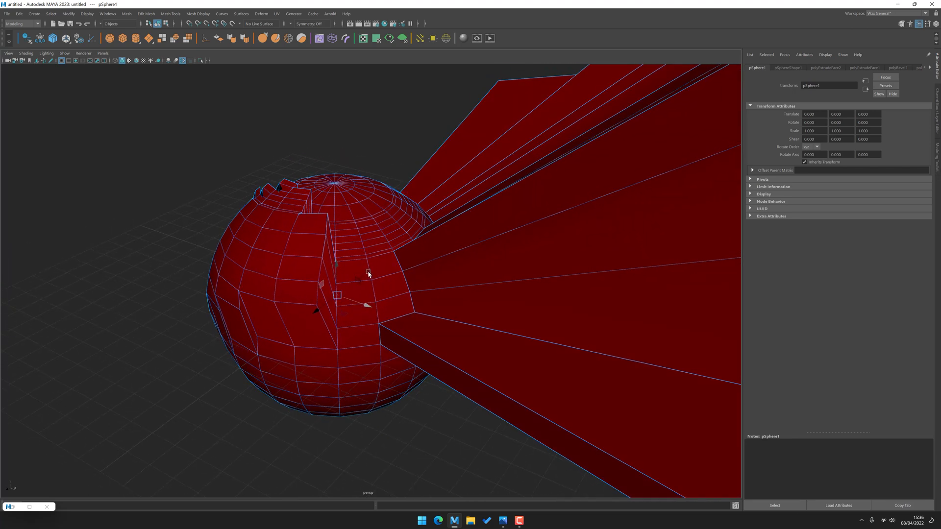
Open the sphere's material with the Shader Attributes hotkey, brighten its red base color, and reselect the sphere.
key("ctrl+z")
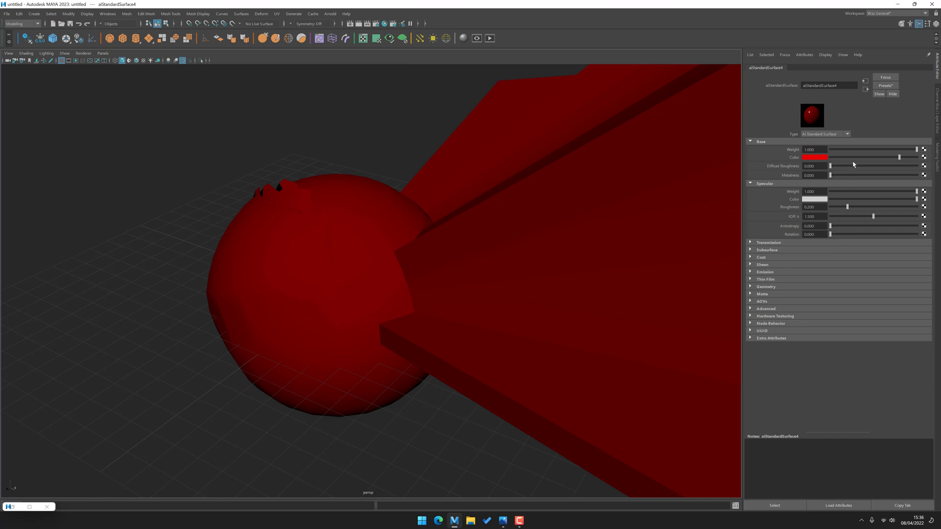
left_click_drag(864, 158, 906, 157)
left_click_drag(362, 252, 386, 275, "alt")
left_click_drag(347, 159, 347, 343)
mouse_move(348, 343)
left_mouse_down("alt")
mouse_move(326, 341)
mouse_move(346, 336)
left_mouse_up("alt")
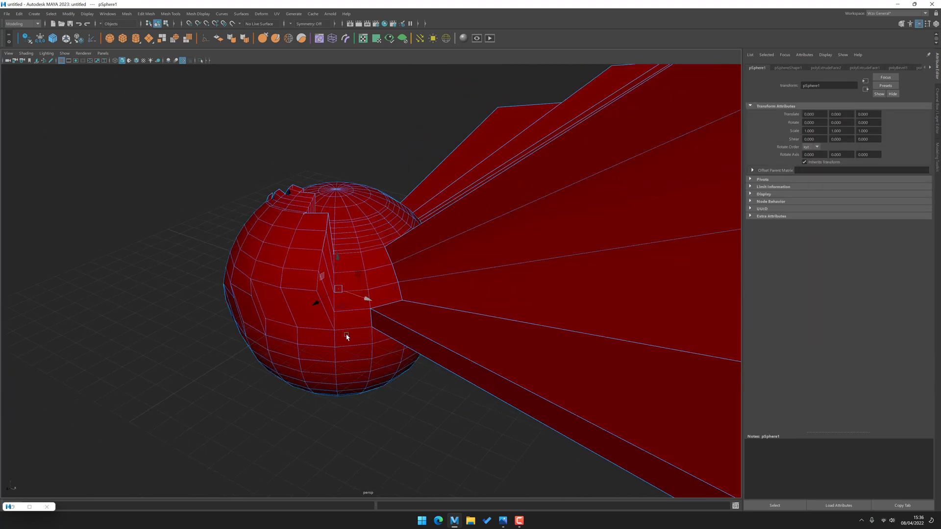
right_click_drag(347, 336, 354, 348, "alt")
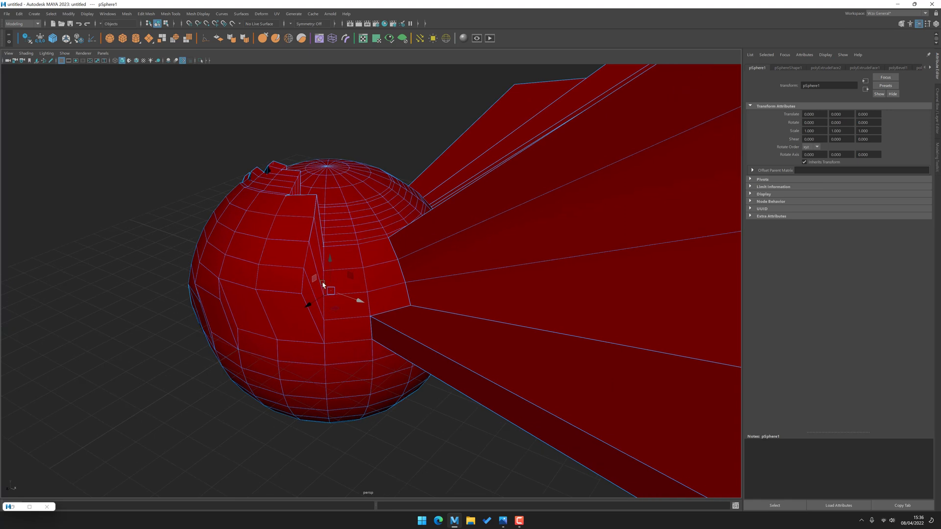
left_click_drag(367, 324, 319, 325, "alt")
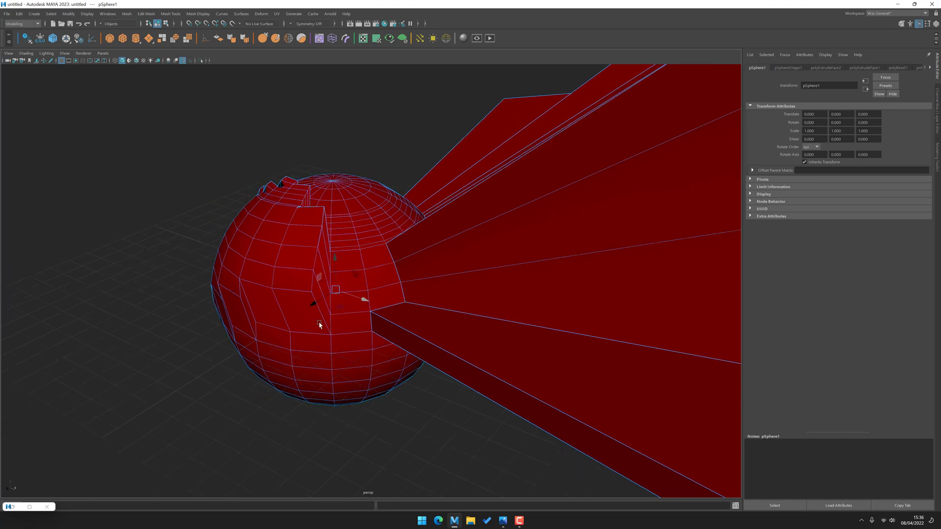
Delete the red extruded sphere and create a new polygon sphere scaled to about 1.169.
left_click(216, 118)
left_click(319, 336)
key("Delete")
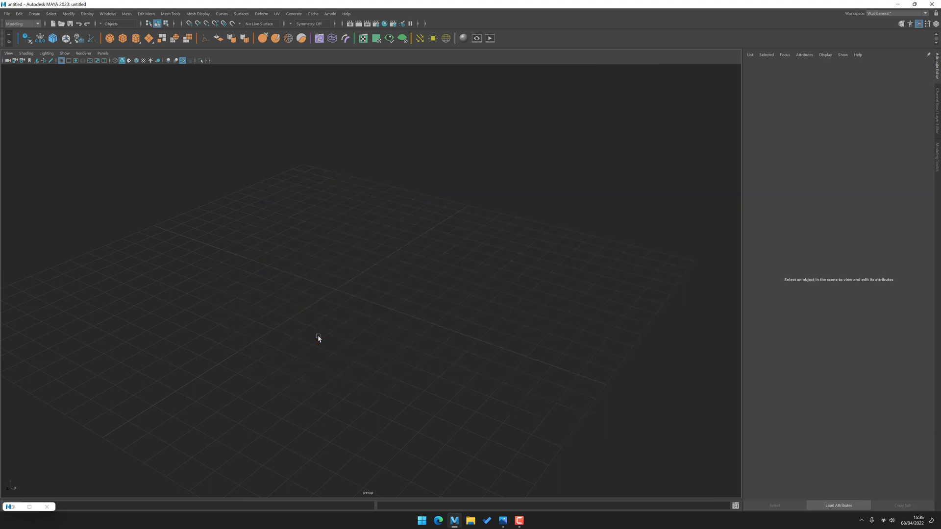
left_click(109, 39)
middle_click_drag(413, 204, 480, 439)
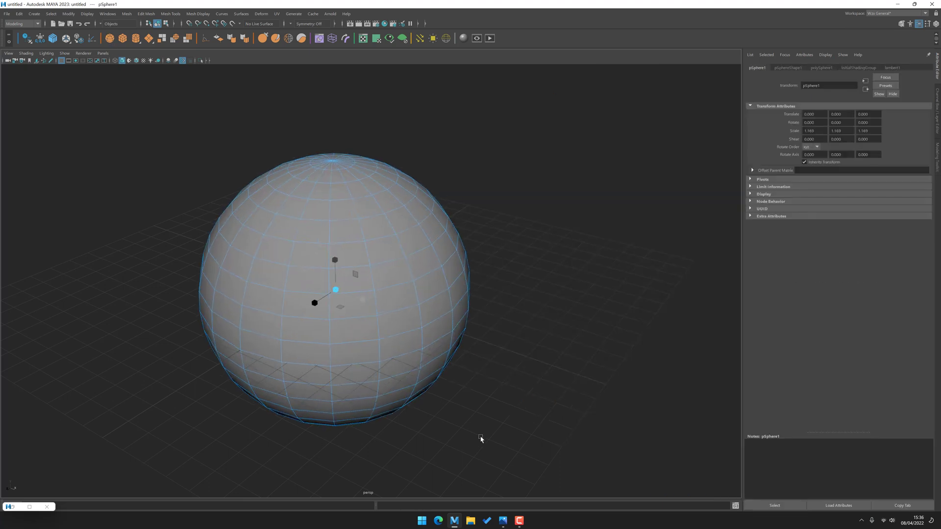
Check the Edge Loop, Convert to Edge and Fill Hole hotkeys in Wzx_Hotkey.jpg in Photos, then return to Maya.
left_click(503, 521)
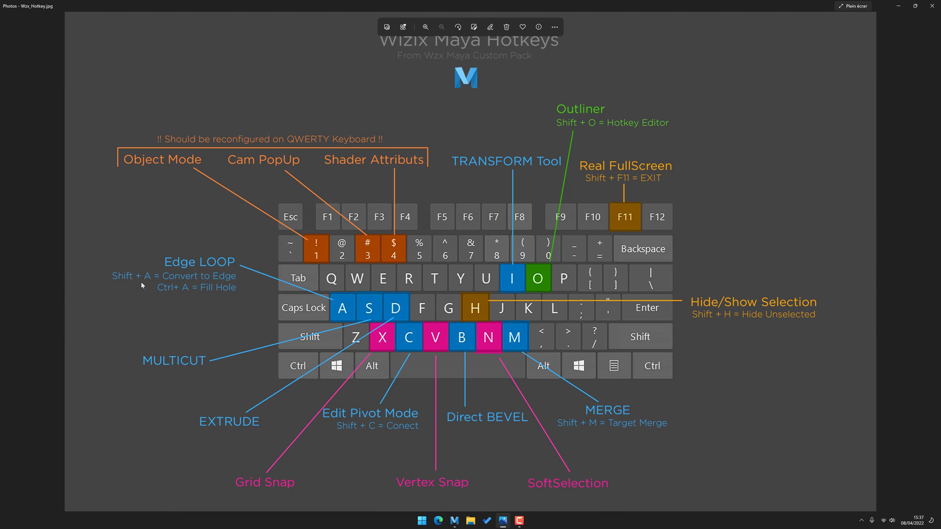
left_click(899, 7)
middle_click_drag(329, 219, 333, 233, "alt")
right_click_drag(334, 233, 431, 221, "alt")
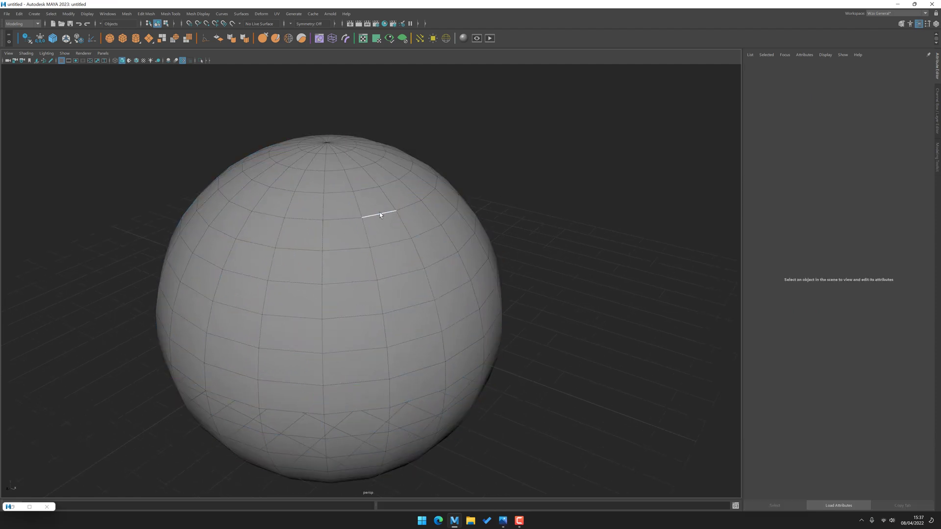
Try selecting several edge loops on the sphere, then clear the selection.
double_click(379, 214)
double_click(395, 247, "shift")
double_click(399, 273, "shift")
left_click(488, 226)
mouse_move(400, 276)
left_mouse_down()
mouse_move(414, 363)
mouse_move(410, 431)
left_mouse_up()
middle_click_drag(410, 431, 441, 400, "alt")
key("ctrl+l")
mouse_move(571, 245)
left_mouse_down("alt")
mouse_move(543, 243)
mouse_move(565, 240)
left_mouse_up("alt")
left_click(565, 239)
double_click(387, 203)
left_click(404, 270)
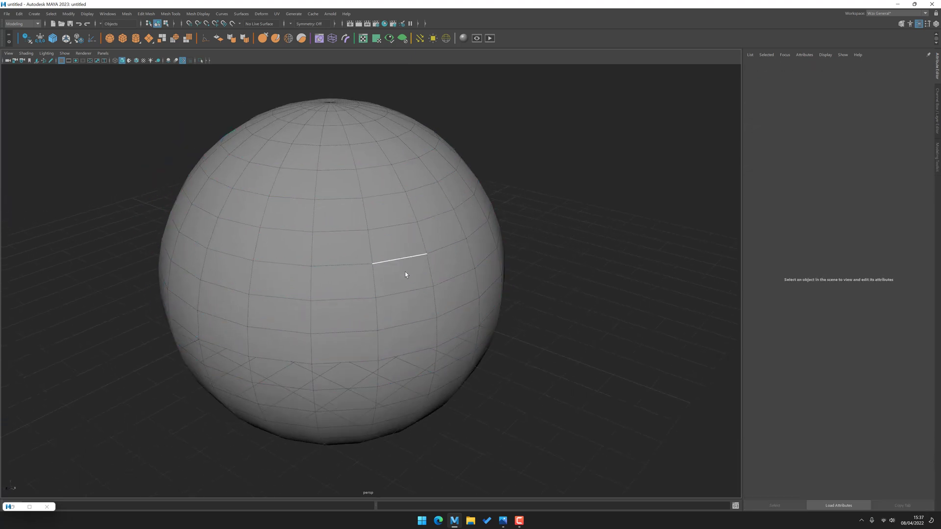
Try selecting components on the sphere's upper part and converting the selection, examine it from several sides, then deselect.
mouse_move(370, 156)
left_mouse_down()
mouse_move(411, 374)
mouse_move(379, 211)
mouse_move(388, 264)
mouse_move(389, 226)
left_mouse_up()
right_click_drag(435, 233, 529, 202, "ctrl")
mouse_move(540, 200)
left_mouse_down("alt")
mouse_move(489, 192)
mouse_move(485, 201)
left_mouse_up("alt")
middle_click_drag(167, 136, 285, 133, "alt")
left_click_drag(274, 134, 392, 147, "alt")
middle_click_drag(439, 186, 408, 228, "alt")
left_click(534, 184)
Select a patch of faces on the sphere and convert the selection to edges, then deselect.
mouse_move(365, 241)
left_mouse_down()
mouse_move(384, 266)
mouse_move(447, 308)
mouse_move(424, 274)
mouse_move(460, 257)
left_mouse_up()
key("ctrl+F10")
middle_click_drag(460, 257, 352, 271, "alt")
scroll(351, 271, "up", 3)
right_click_drag(421, 288, 351, 290, "alt")
left_click(502, 220)
Delete a patch of faces from the sphere, select the hole's border edges and fill the hole.
key("Delete")
key("F10")
left_click(345, 240)
double_click(346, 240)
mouse_move(348, 239)
right_mouse_down("alt")
mouse_move(394, 238)
mouse_move(414, 223)
mouse_move(358, 236)
right_mouse_up("alt")
key("w")
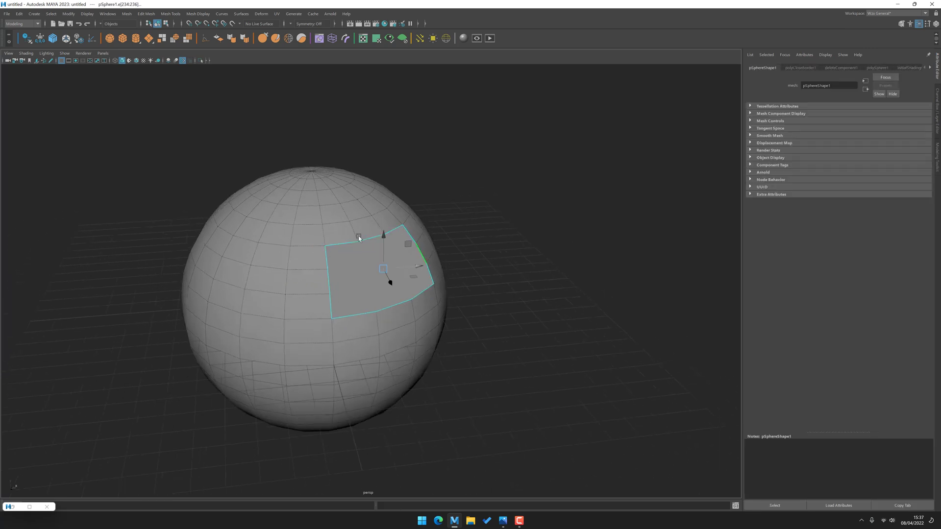
Select the large face that fills the hole and delete it.
left_click_drag(358, 236, 354, 245, "alt")
key("F11")
left_click(292, 271)
key("Delete")
left_click_drag(281, 322, 417, 277, "alt")
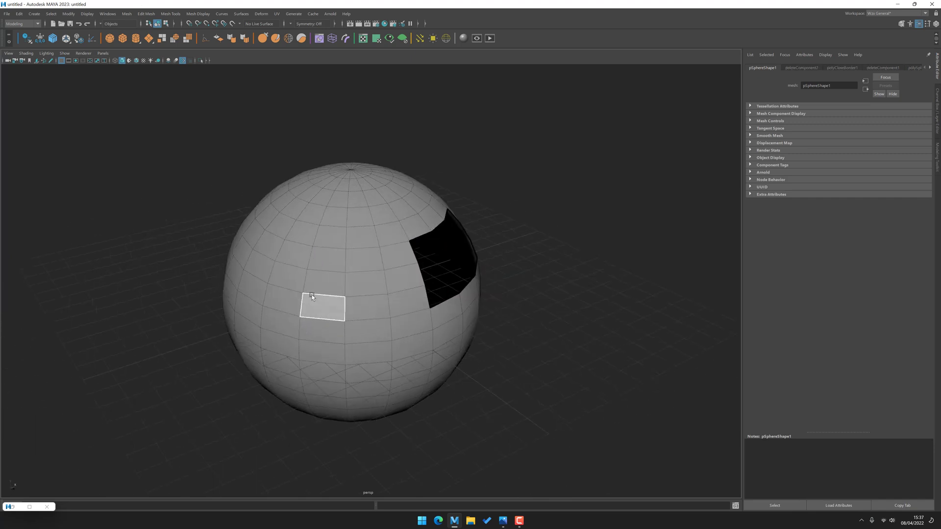
Return to object mode and delete the sphere.
key("F8")
left_click(366, 278)
key("Delete")
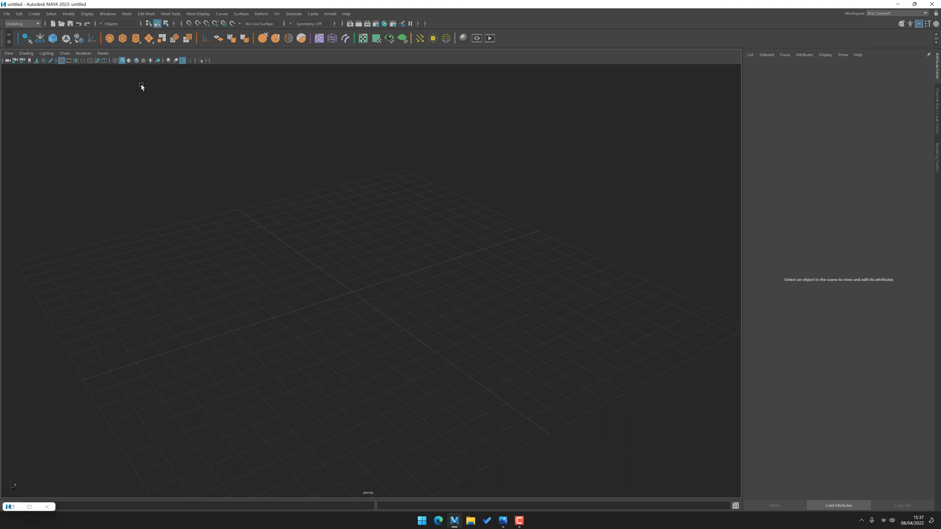
Create a polygon cube and cut horizontal and vertical edge loops around it to frame a central front face.
left_click(123, 38)
key("alt+x")
scroll(363, 260, "down", 2)
key("ctrl+shift+x")
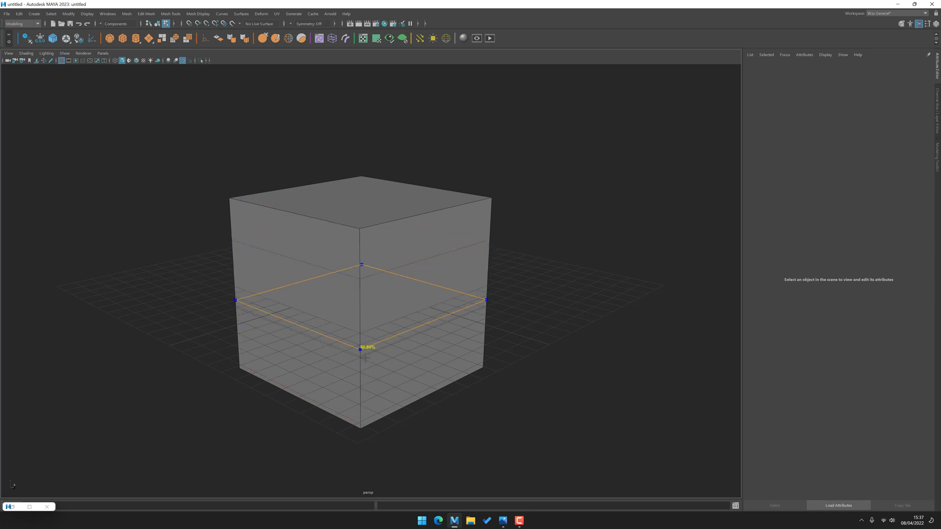
left_click(360, 349, "ctrl")
scroll(412, 323, "up", 3)
left_click_drag(402, 255, 374, 241, "alt")
left_click(362, 231, "ctrl")
left_click(484, 211, "ctrl")
Extrude the central front face of the cube outward into a protruding block.
key("w")
left_click(452, 282)
left_click_drag(444, 278, 443, 316, "shift")
Convert the block's front face selection to its edges and bevel them into a wide chamfer.
key("ctrl+F10")
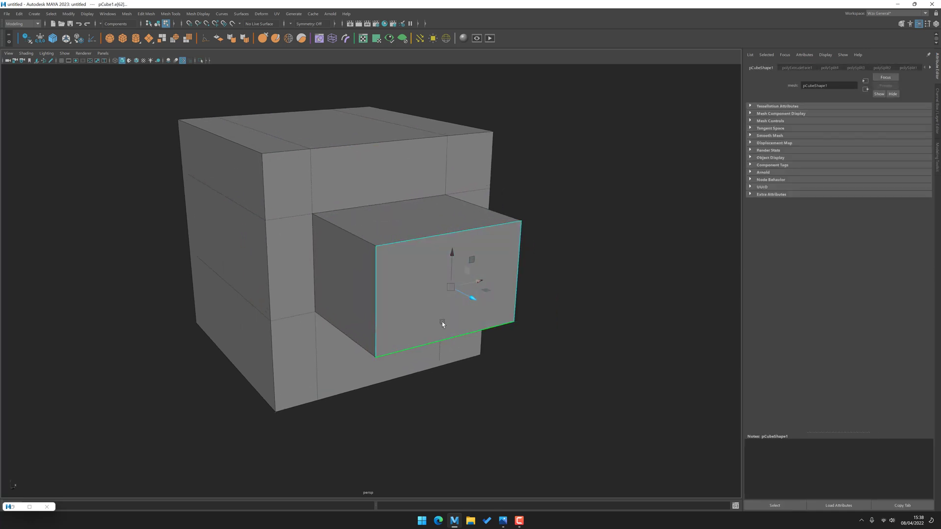
key("ctrl+b")
middle_click_drag(407, 275, 386, 207)
left_click(389, 247)
middle_click_drag(389, 248, 247, 277)
Select the block's four lengthwise corner edges and bevel them.
double_click(337, 329)
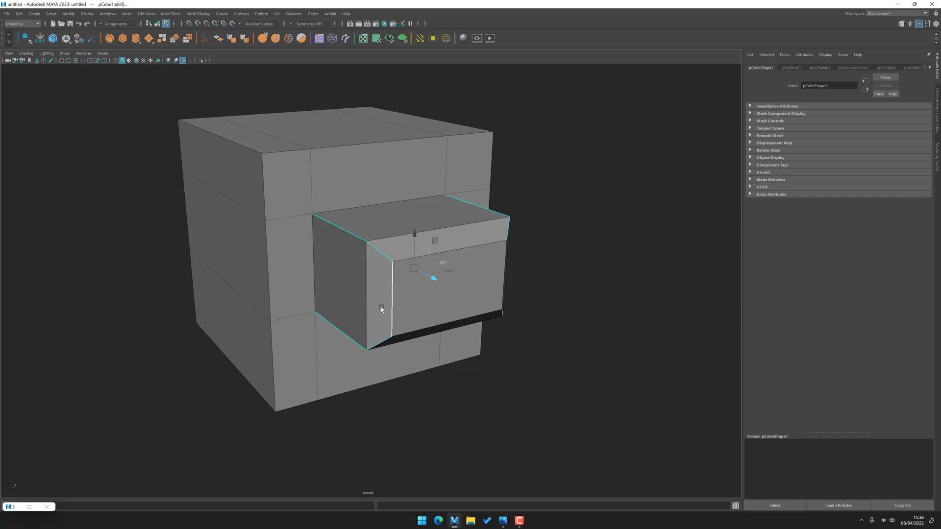
key("ctrl+b")
left_click(374, 287)
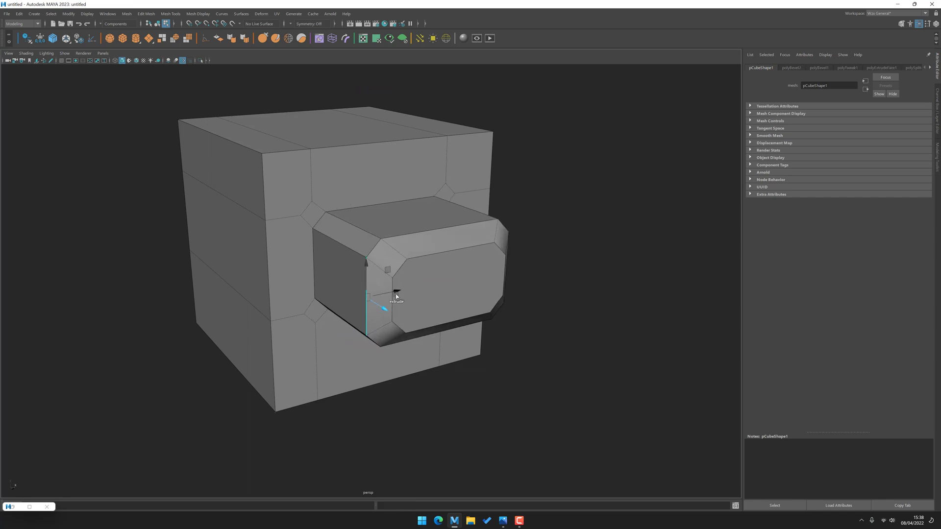
Select the ring of chamfer faces around the block's front, convert it to border edges and bevel them with several segments.
key("F11")
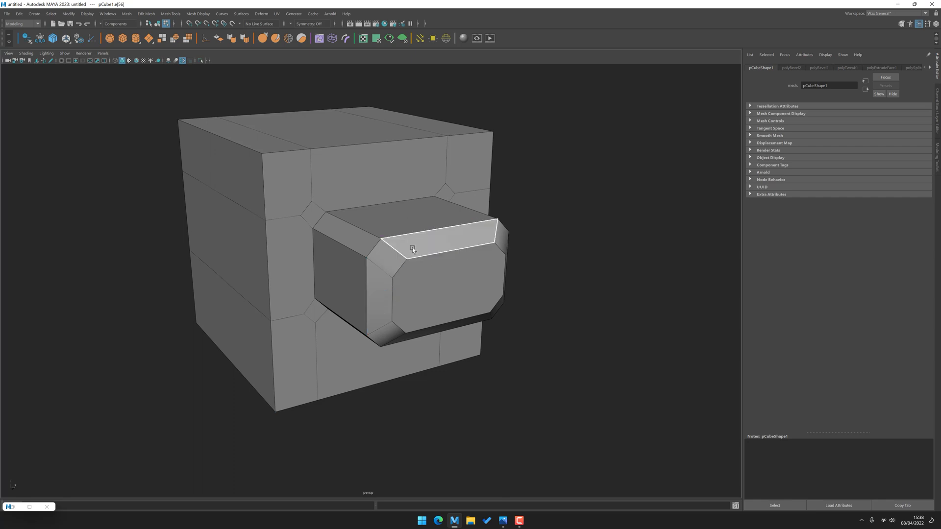
key("F10")
left_click(416, 255)
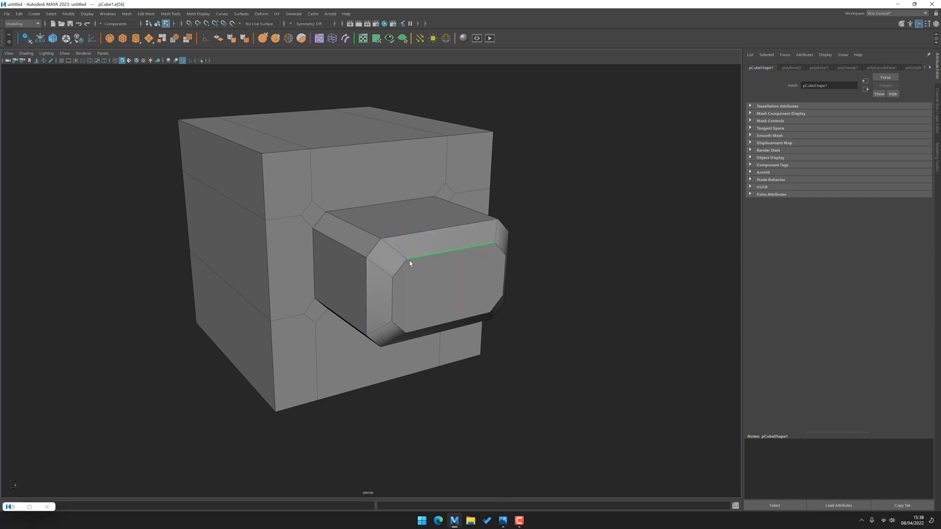
left_click(392, 292)
key("F11")
left_click(386, 257)
double_click(415, 252, "shift")
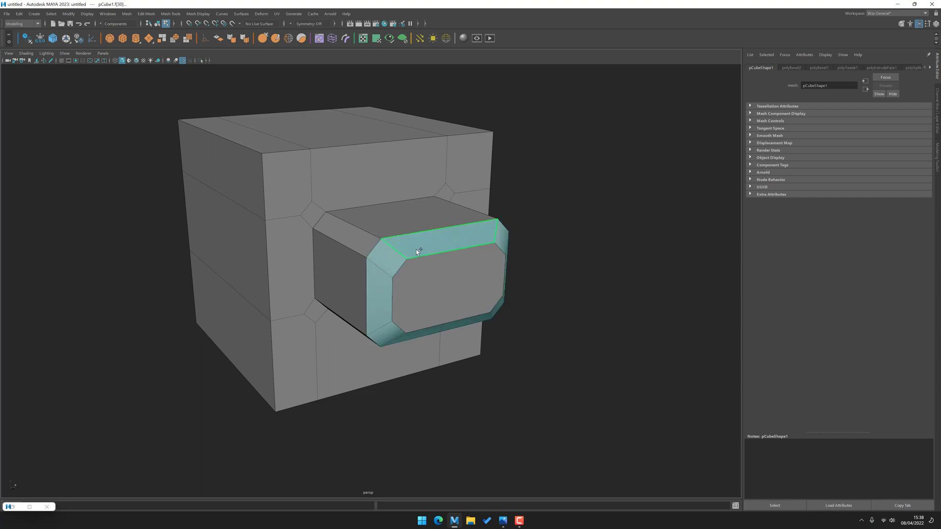
right_click_drag(419, 249, 401, 294, "ctrl")
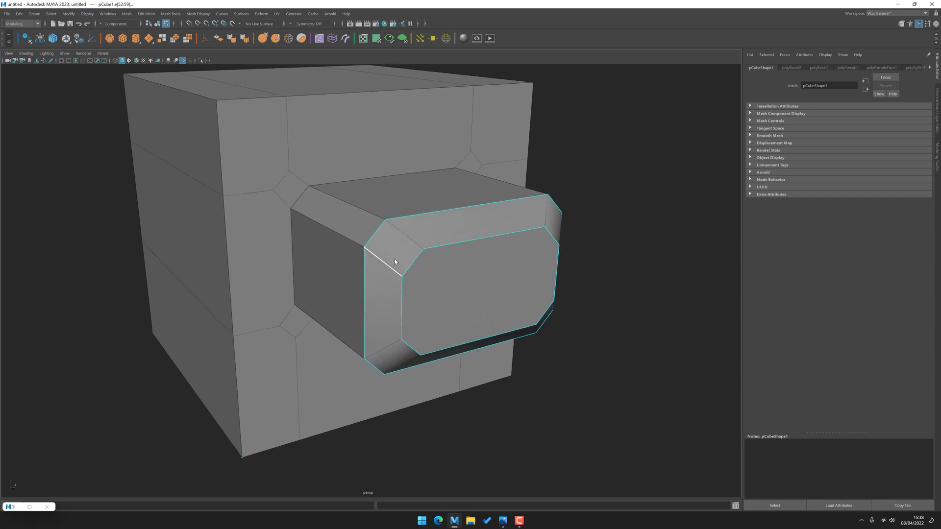
key("ctrl+b")
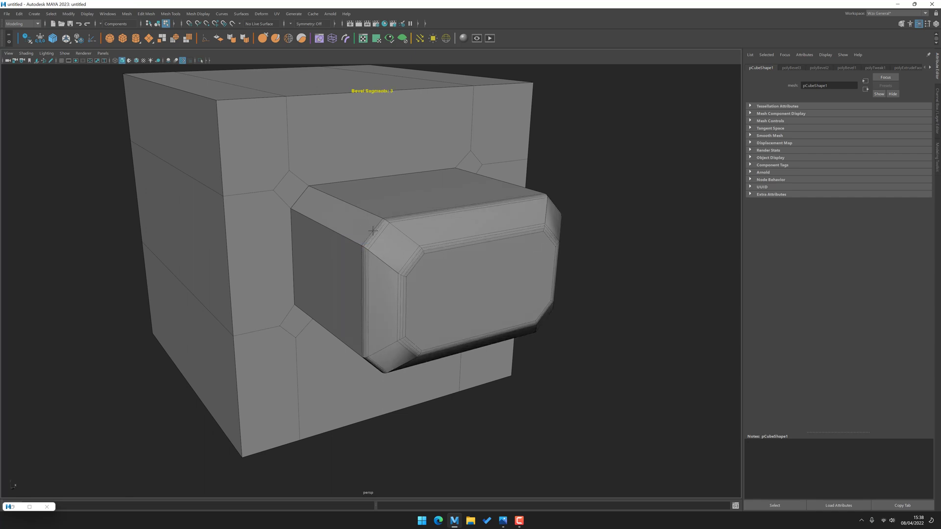
Bevel the edges running along the block's chamfered corners with 3 segments, then return to object mode and deselect.
left_click_drag(418, 263, 369, 260, "alt")
double_click(394, 245)
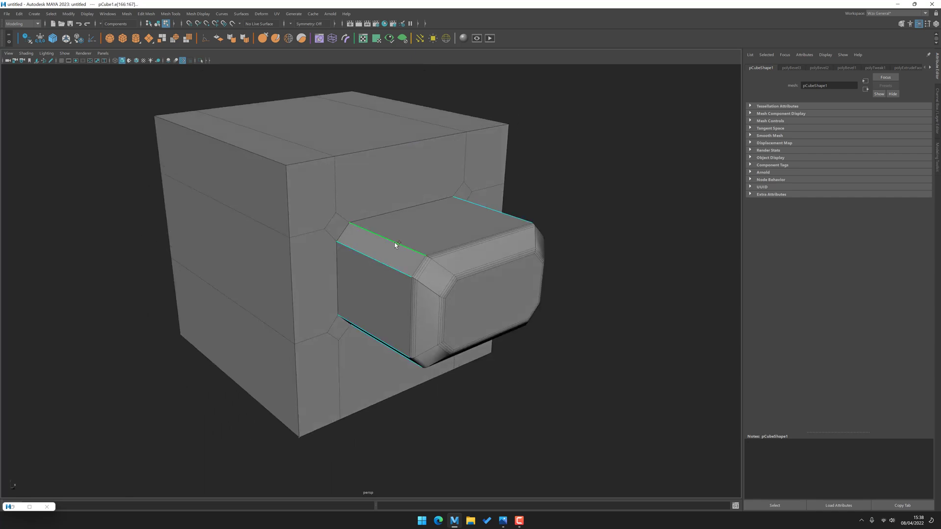
double_click(412, 242)
key("ctrl+z")
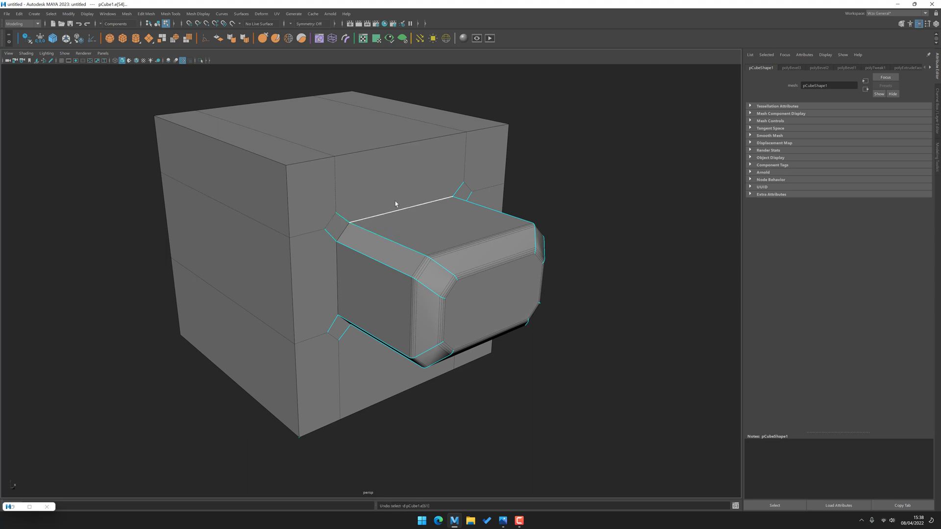
key("ctrl+b")
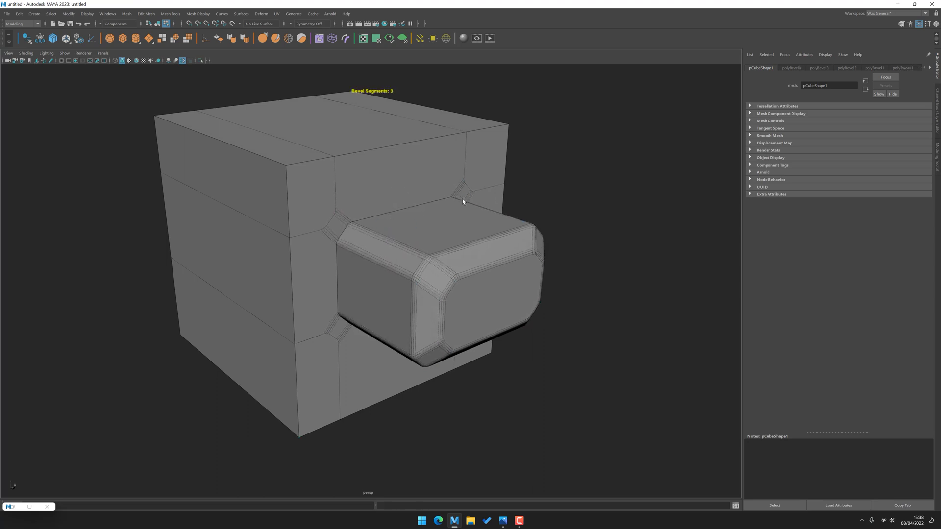
key("F8")
left_click(557, 200)
Try to select the full edge loop where the protruding block meets the cube.
right_click_drag(556, 199, 473, 204, "alt")
left_click_drag(473, 204, 481, 216, "alt")
left_click(424, 220)
left_click_drag(424, 220, 321, 279, "alt")
key("F10")
left_click(310, 273)
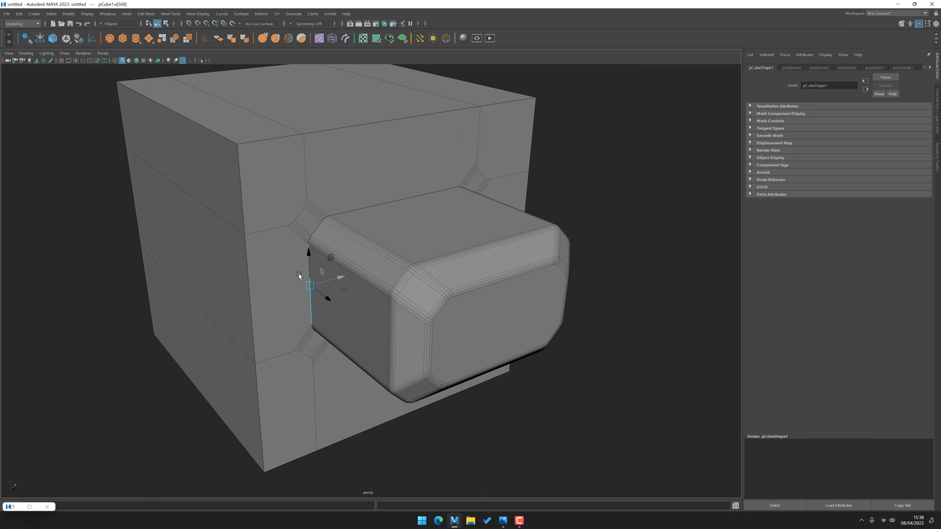
scroll(294, 272, "up", 5)
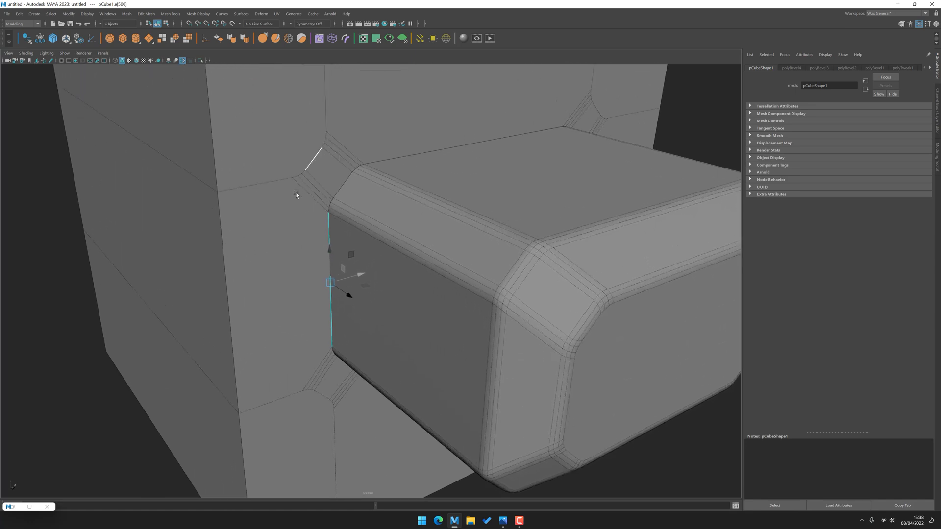
double_click(330, 227, "shift")
key("ctrl+z")
double_click(330, 227)
mouse_move(330, 227)
left_mouse_down("alt")
mouse_move(333, 213)
mouse_move(337, 233)
left_mouse_up("alt")
left_click(350, 232)
double_click(351, 220)
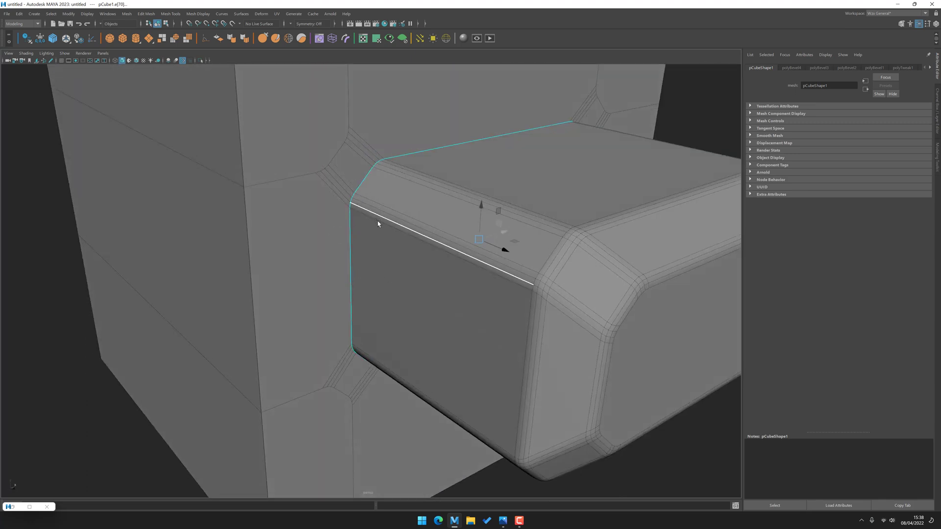
left_click_drag(374, 214, 365, 210, "alt")
Delete the extra short bevel edges at the block's corners on the cube's front face.
double_click(345, 197)
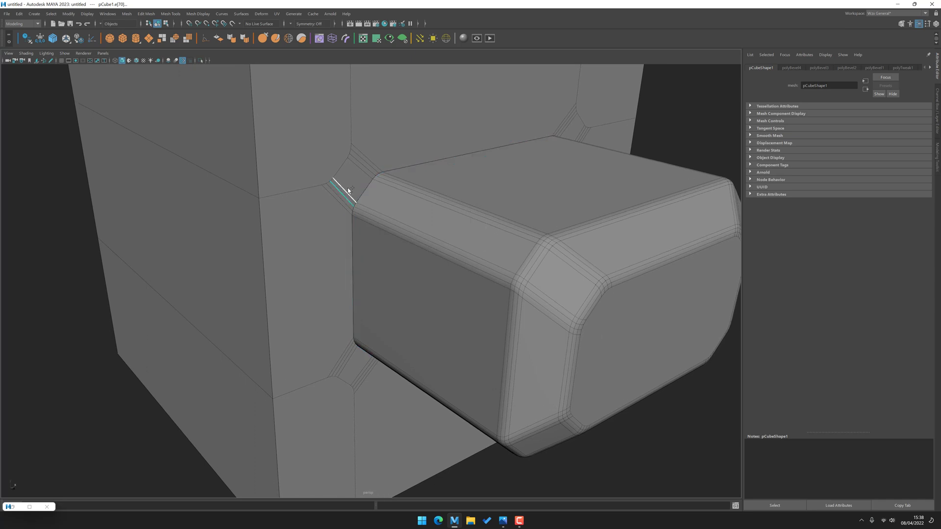
key("ctrl+Delete")
double_click(352, 230)
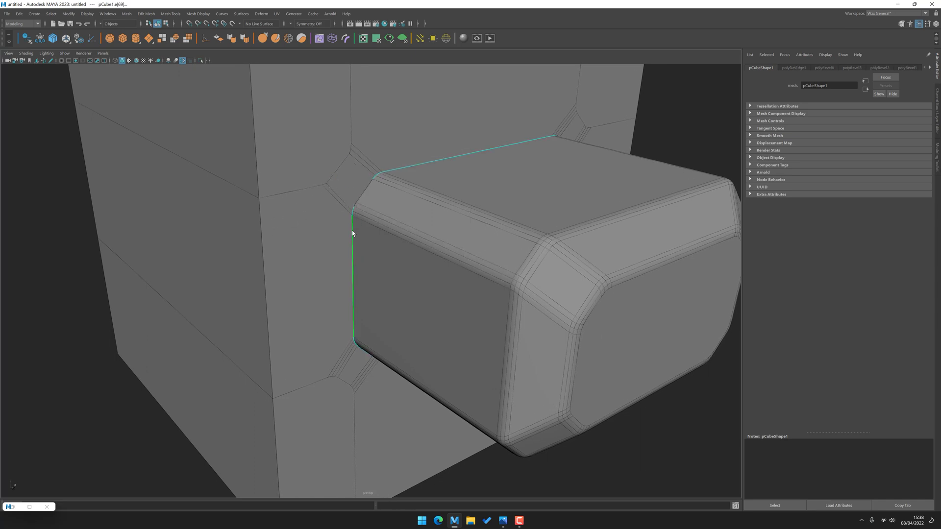
left_click_drag(519, 161, 334, 169, "alt")
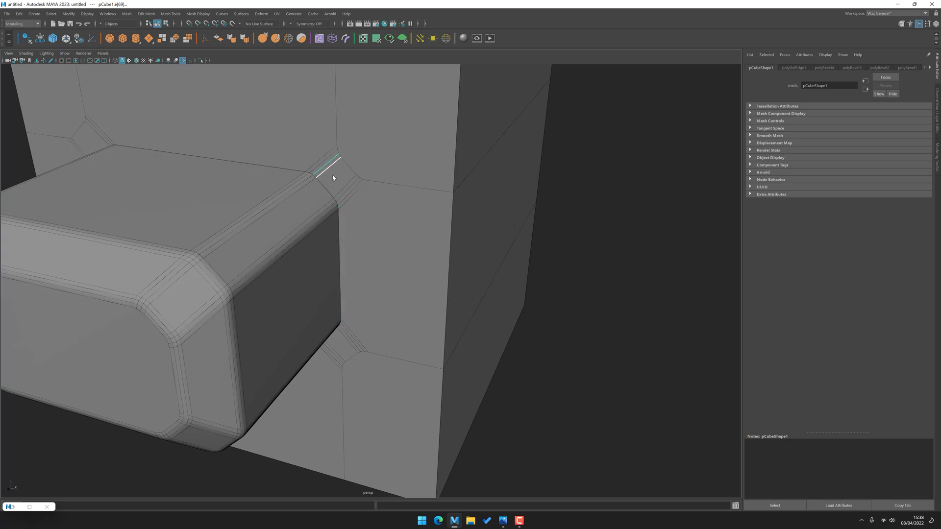
left_click(348, 190, "shift")
left_click_drag(347, 289, 410, 236, "alt")
left_click(473, 237, "shift")
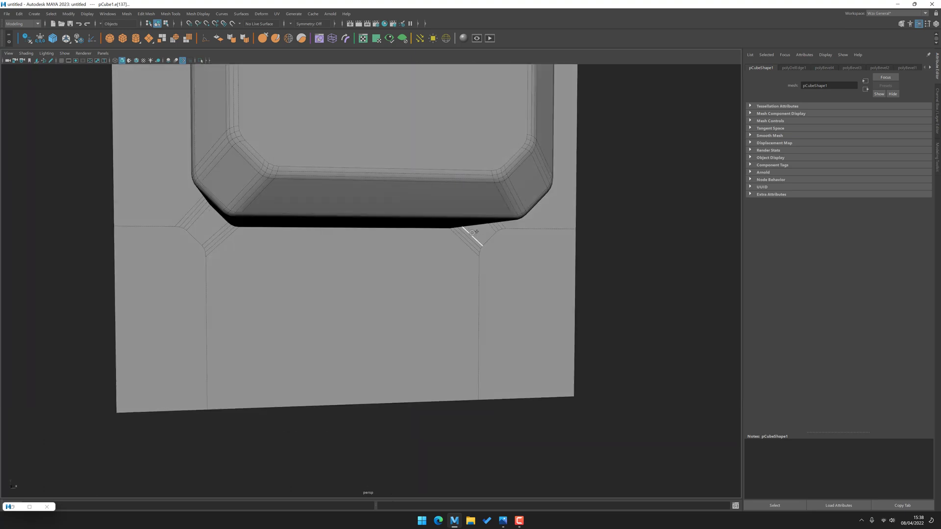
left_click(226, 234, "shift")
key("ctrl+Delete")
left_click_drag(280, 298, 317, 231, "alt")
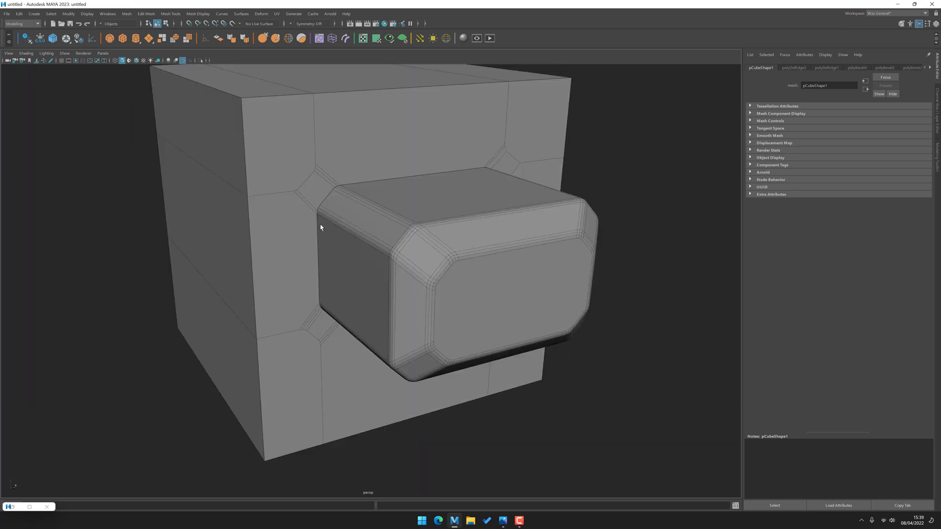
Select all faces of the protruding block and convert the selection to its border edges at the cube.
left_click(366, 182)
left_click_drag(365, 182, 595, 233, "alt")
right_click_drag(596, 243, 597, 333)
left_click_drag(601, 166, 668, 407)
right_click_drag(667, 408, 638, 346, "ctrl")
left_click_drag(639, 346, 652, 314, "alt")
right_click_drag(595, 287, 597, 338)
left_click_drag(586, 108, 698, 446)
right_click_drag(701, 457, 612, 328, "ctrl")
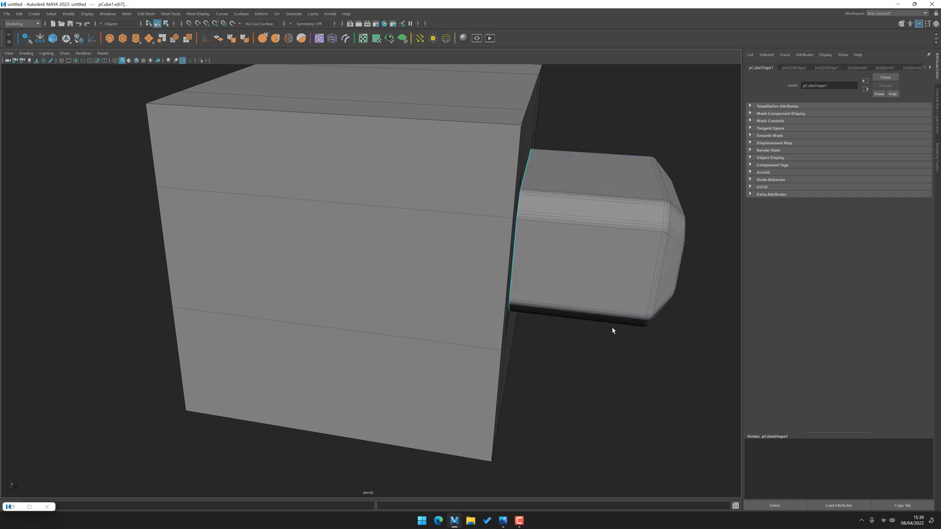
Bevel the seam between the block and the cube, then return to object mode.
left_click_drag(554, 206, 397, 237, "alt")
key("ctrl+b")
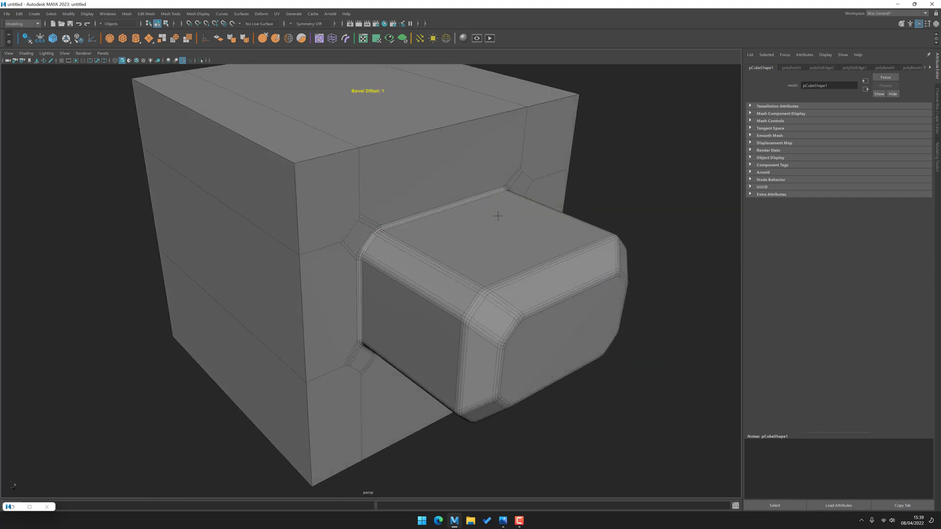
right_click_drag(489, 246, 552, 216)
left_click(584, 211)
left_click_drag(612, 260, 544, 238, "alt")
left_click(585, 219)
left_click_drag(481, 253, 464, 257, "alt")
right_click_drag(421, 235, 380, 207, "alt")
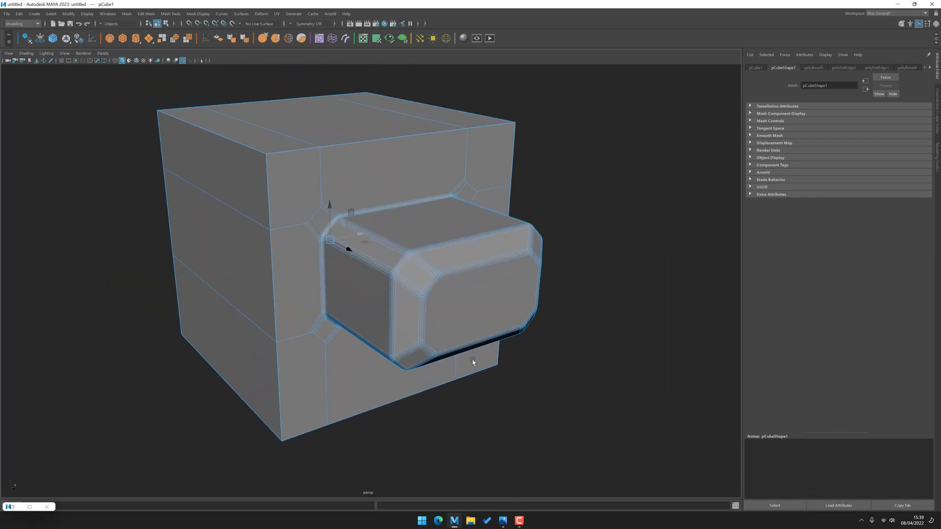
middle_click_drag(334, 189, 367, 203, "alt")
right_click_drag(368, 204, 396, 202, "alt")
left_click_drag(396, 201, 422, 192, "alt")
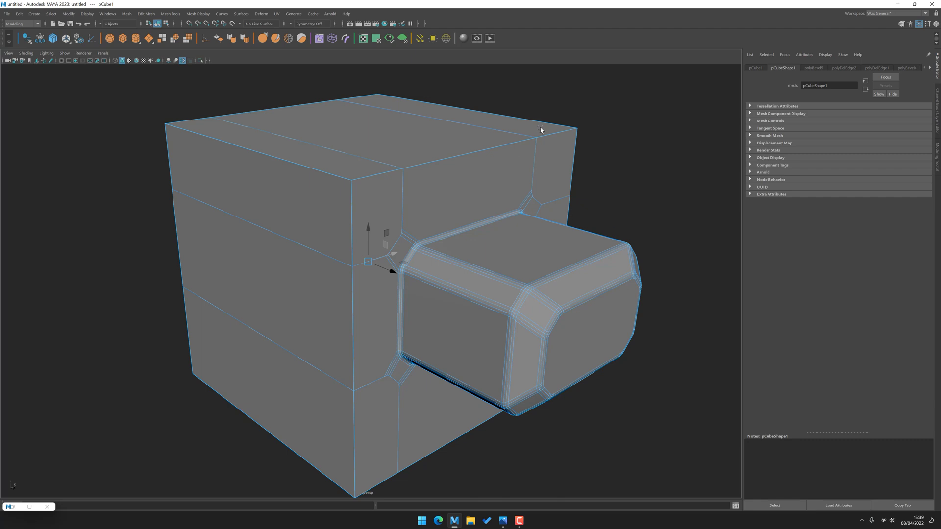
Bevel the cube's upper front edge with the Modeling Toolkit, using a fraction of 0.7 and 7 segments.
right_click_drag(390, 186, 389, 169)
left_click(385, 173)
middle_click_drag(520, 181, 462, 213, "alt")
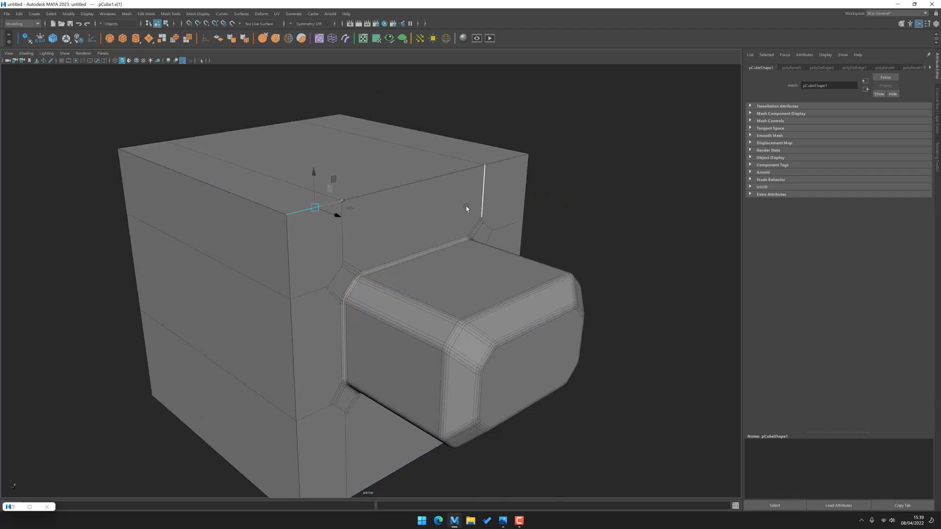
left_click(937, 156)
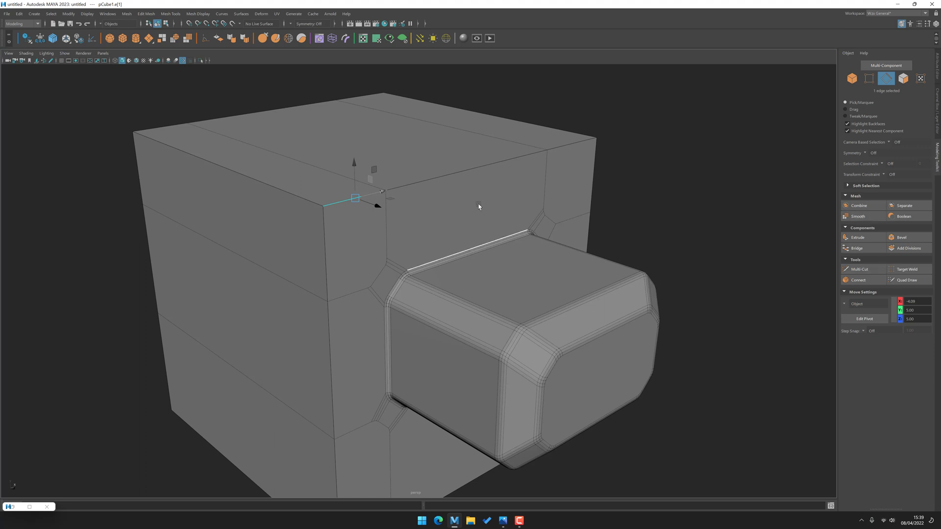
left_click(324, 264, "shift")
double_click(363, 198)
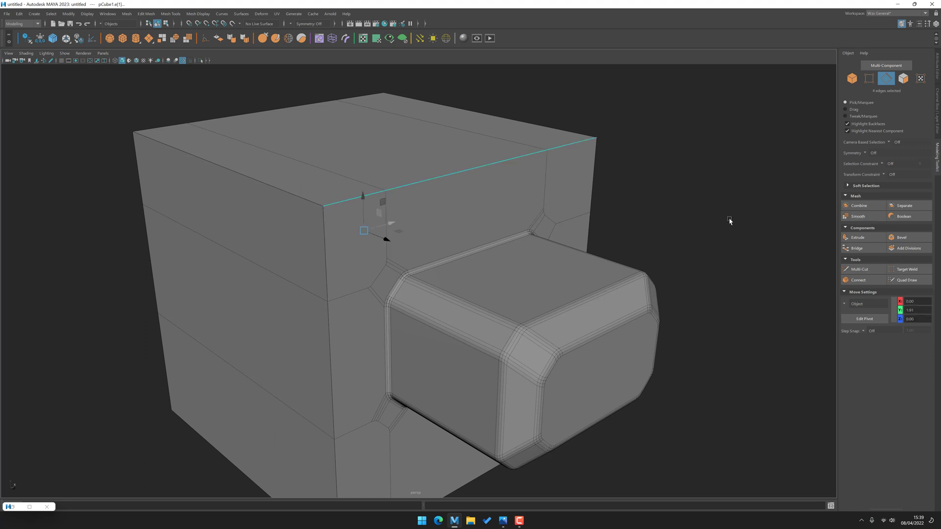
left_click(902, 237)
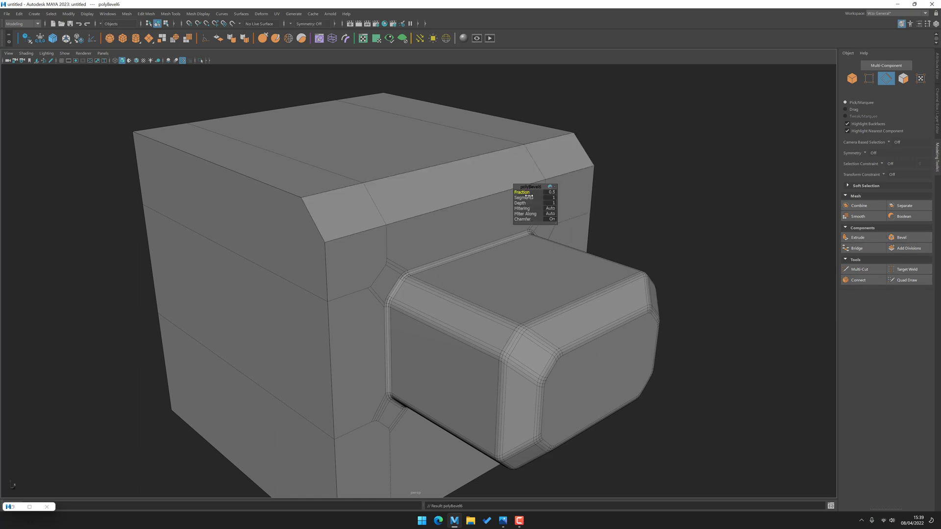
left_click_drag(524, 186, 352, 119)
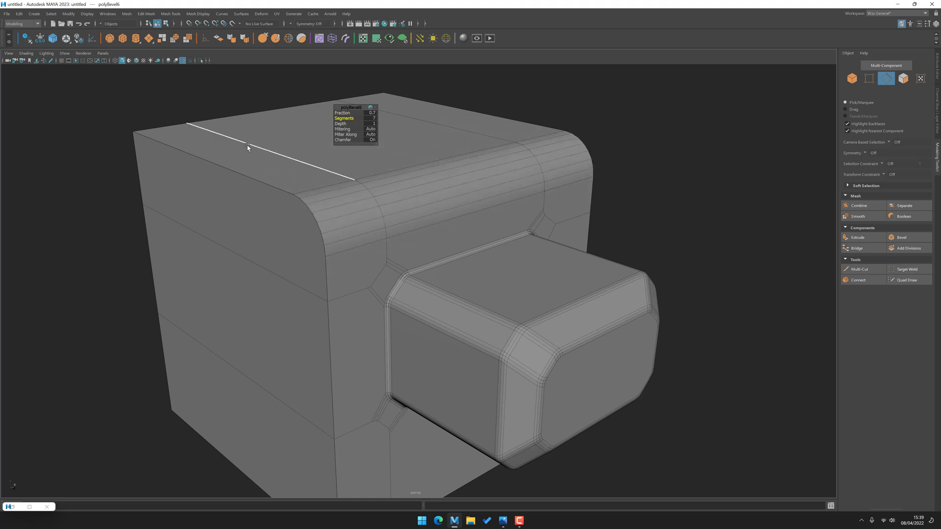
Undo the Modeling Toolkit bevel on the cube's upper front edge.
key("F8")
key("ctrl+z")
key("ctrl+z")
key("ctrl+z")
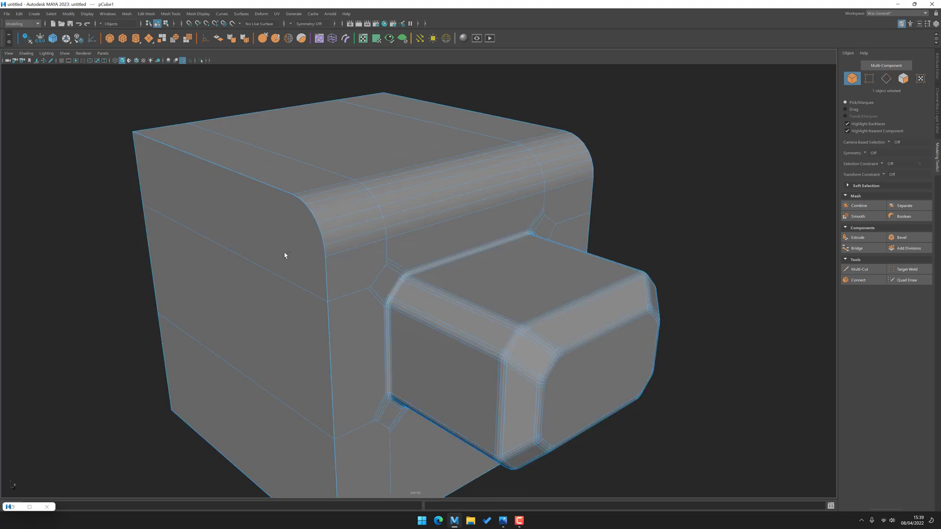
Show the Attribute Editor again and round the cube's upper front edge with the custom interactive bevel, then deselect.
left_click(937, 70)
left_click_drag(583, 167, 333, 193, "alt")
left_click(309, 221)
double_click(306, 241)
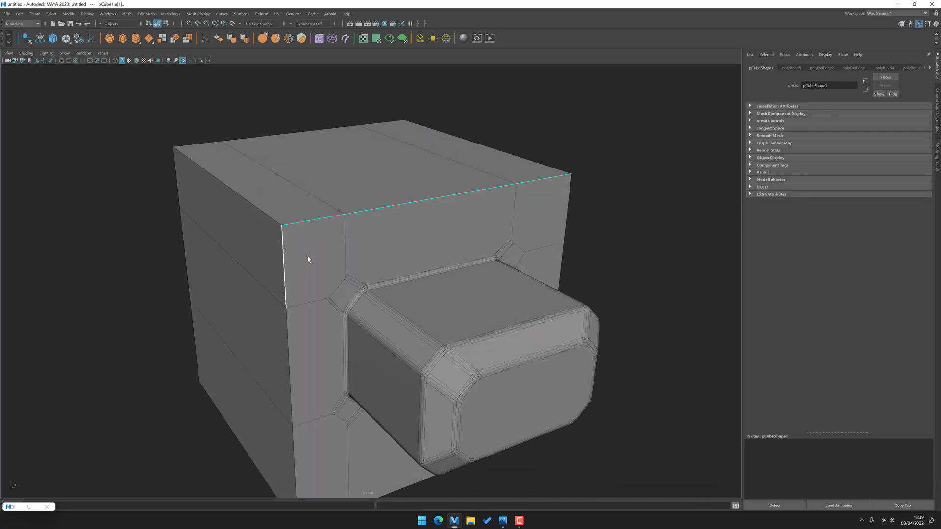
key("ctrl+b")
left_click_drag(316, 241, 290, 251)
middle_click_drag(290, 251, 329, 170)
key("q")
left_click(525, 129)
left_click_drag(323, 211, 394, 215, "alt")
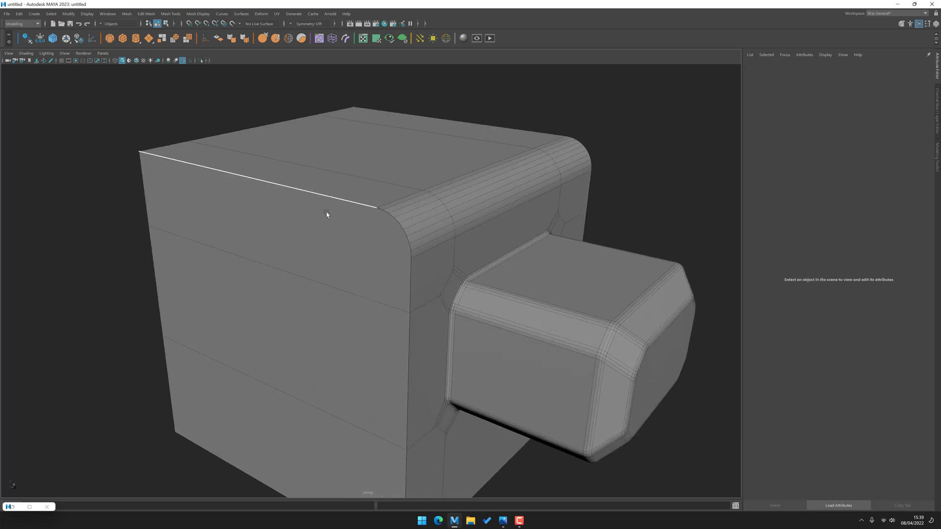
Round the cube's upper back edge, opposite the block, with the custom interactive bevel at an offset of about 0.75.
left_click(159, 151)
left_click_drag(212, 206, 346, 233, "alt")
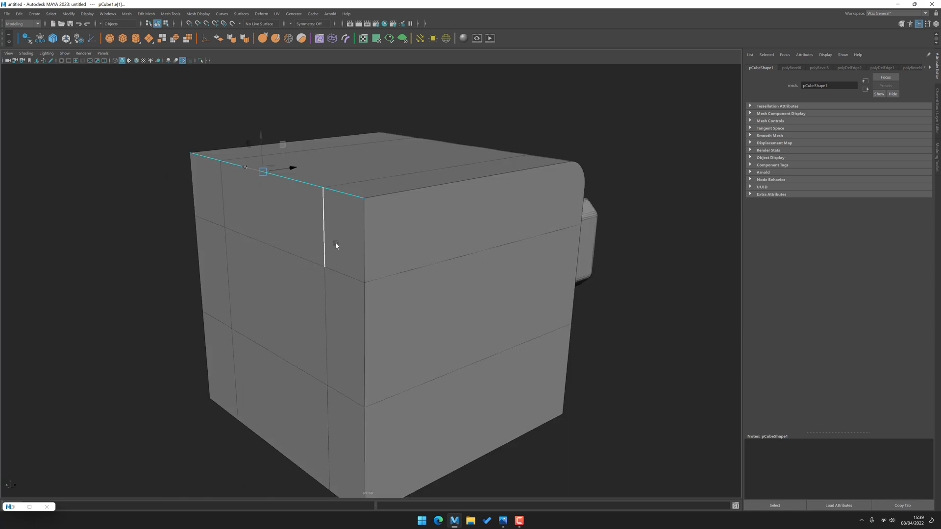
key("ctrl+b")
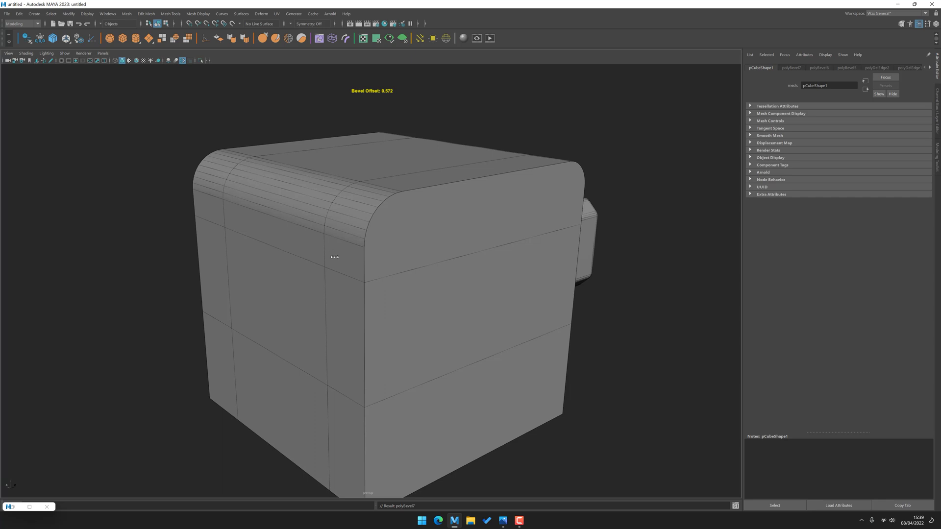
left_click_drag(332, 257, 373, 188, "alt")
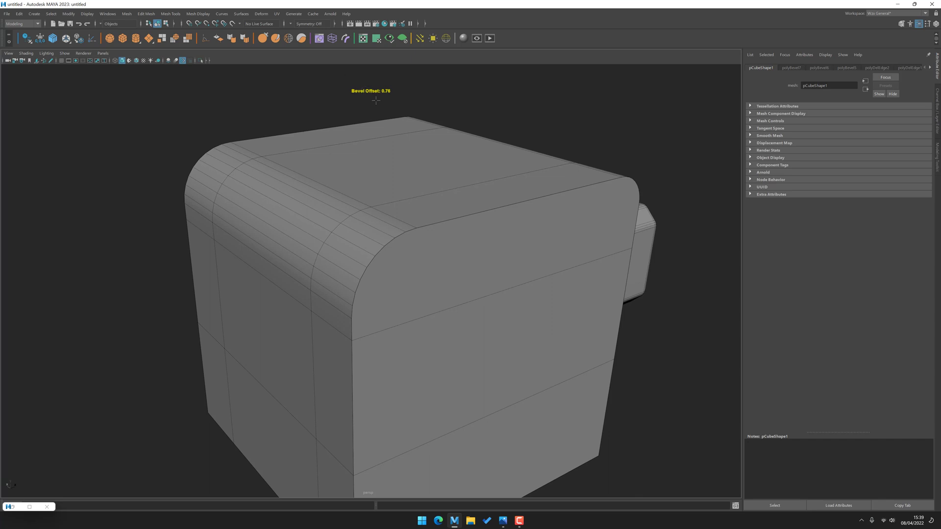
Adjust the bevel on the cube's upper back edge to a narrower width with 6 segments and finish it.
left_click_drag(368, 106, 384, 163)
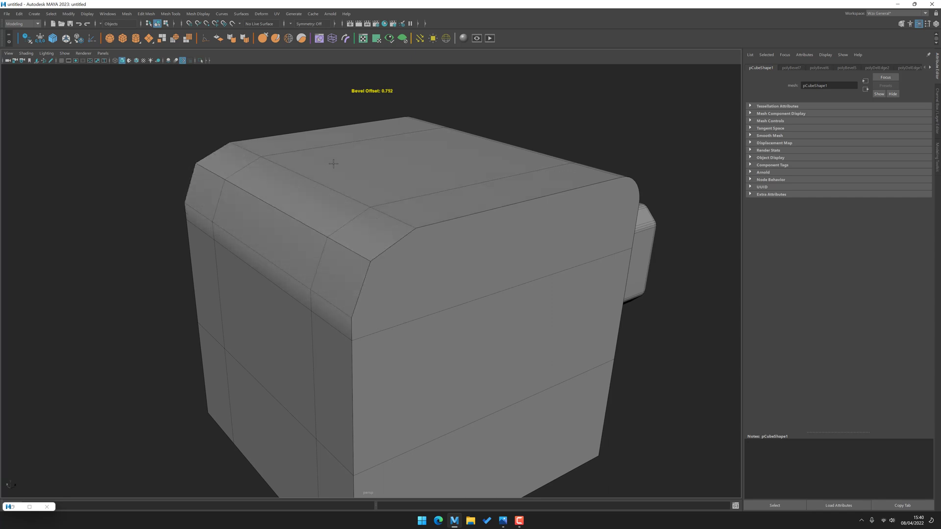
middle_click_drag(340, 162, 437, 156)
mouse_move(361, 150)
middle_mouse_down()
mouse_move(327, 154)
mouse_move(369, 151)
middle_mouse_up()
mouse_move(360, 170)
right_mouse_down()
mouse_move(362, 159)
mouse_move(354, 161)
right_mouse_up()
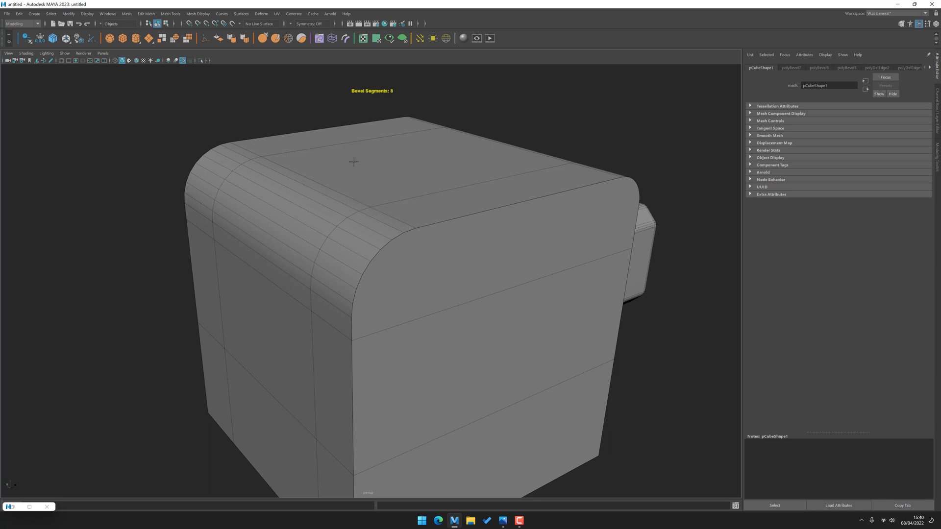
middle_click_drag(363, 162, 326, 159)
right_click_drag(327, 159, 378, 165)
middle_click_drag(378, 165, 317, 157)
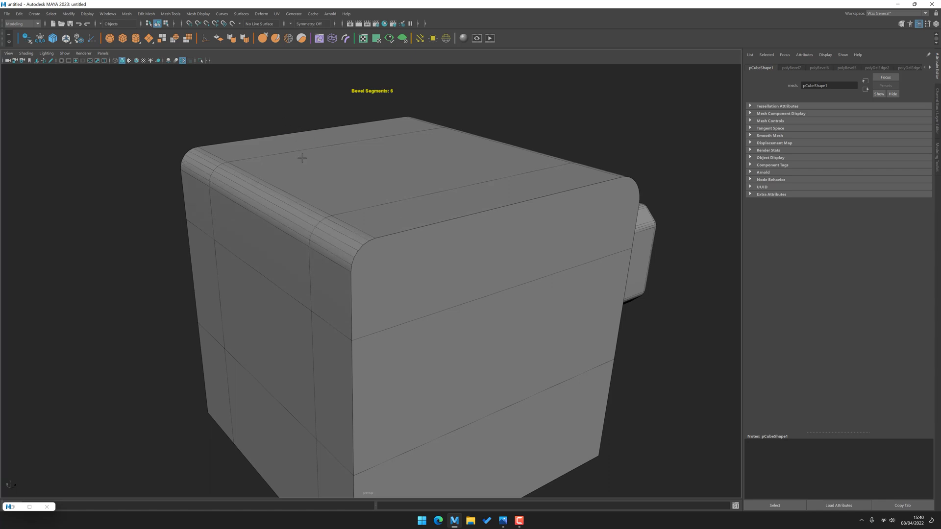
key("q")
Bevel the perimeter edges of the cube's adjacent side face with the custom interactive bevel.
scroll(338, 236, "down", 4)
left_click_drag(406, 257, 363, 237, "alt")
left_click_drag(386, 365, 387, 211)
right_click_drag(384, 319, 368, 287, "ctrl")
left_click_drag(316, 206, 361, 231, "alt")
key("ctrl+b")
mouse_move(361, 231)
middle_mouse_down()
mouse_move(373, 186)
mouse_move(365, 238)
middle_mouse_up()
right_click_drag(366, 237, 353, 151)
middle_click_drag(352, 151, 263, 155)
key("q")
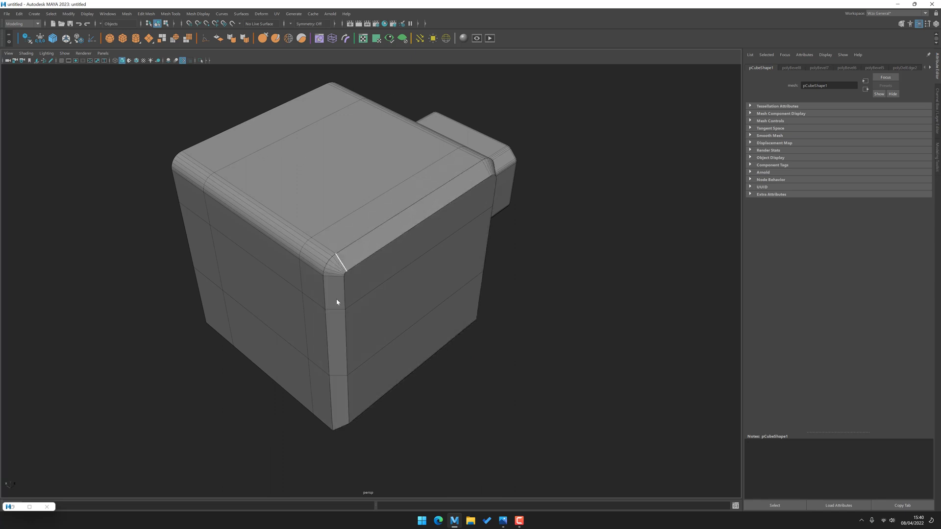
Select the chamfer strip around the side face and bevel its border edges at an offset of about 0.516.
left_click(332, 295)
double_click(334, 333, "shift")
right_click_drag(334, 333, 334, 337, "ctrl")
key("ctrl+b")
middle_click_drag(334, 336, 338, 284)
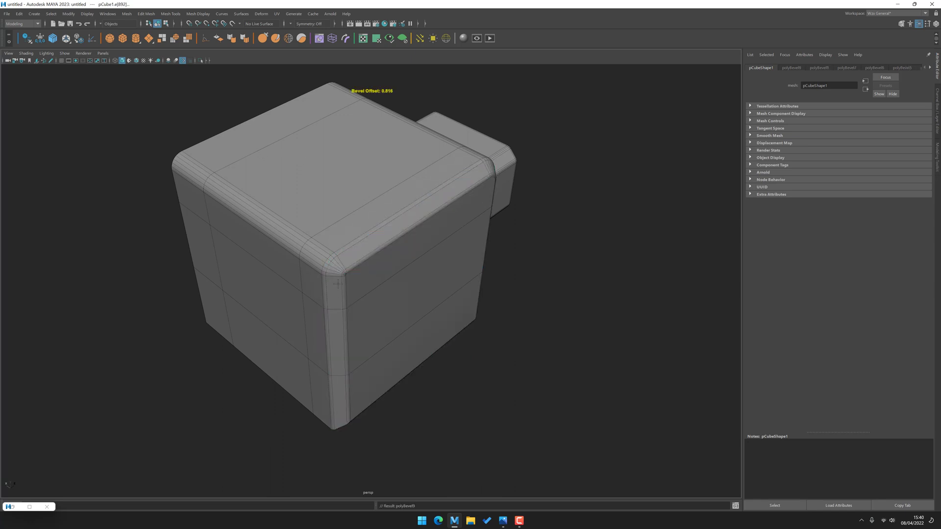
middle_click_drag(333, 185, 339, 192)
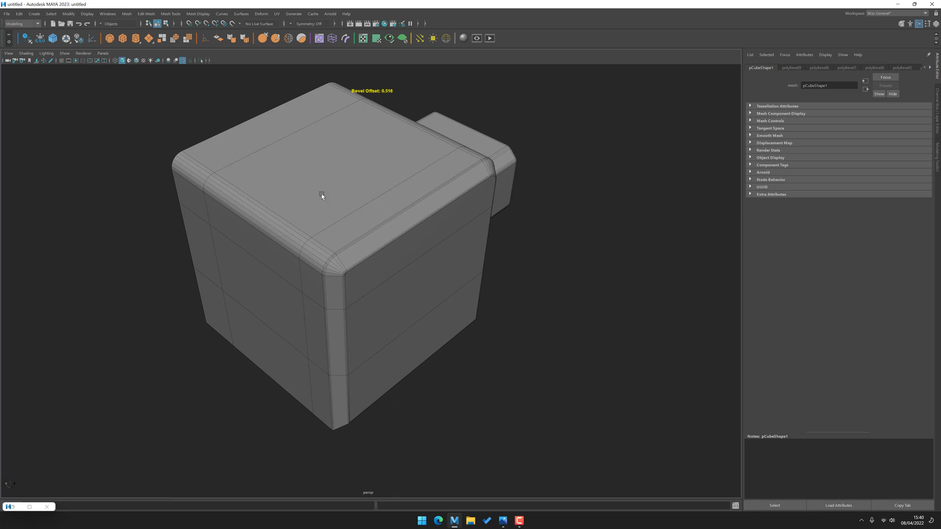
Add six edge loops running vertically across the bevelled side face and over the top of the cube.
left_click(545, 157)
left_click_drag(545, 158, 470, 405, "alt")
left_click_drag(387, 273, 388, 329, "alt")
left_click(378, 82)
left_click_drag(378, 81, 373, 432)
right_click_drag(374, 432, 409, 391, "shift")
middle_click_drag(409, 391, 412, 398)
key("w")
left_click_drag(412, 403, 454, 490, "alt")
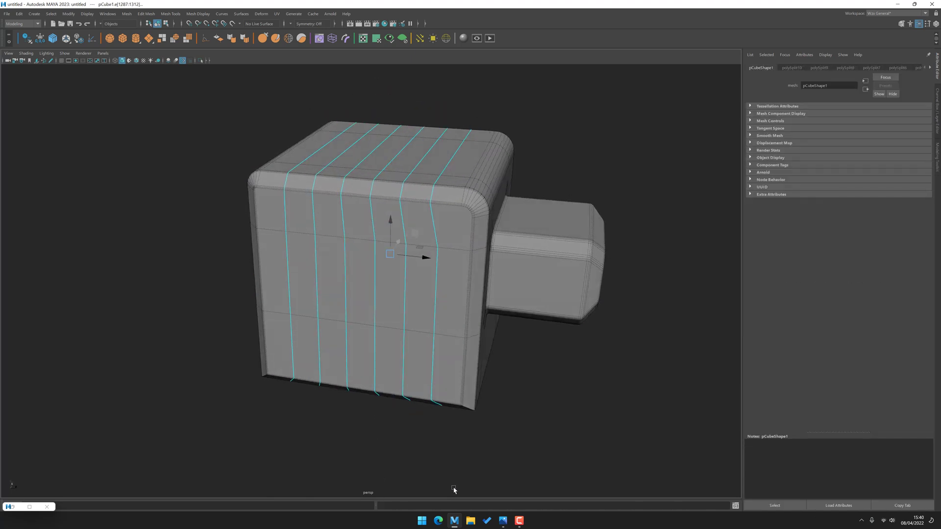
Check the soft selection shortcut in the hotkey reference image and try soft selection on the cube's side face.
left_click(503, 521)
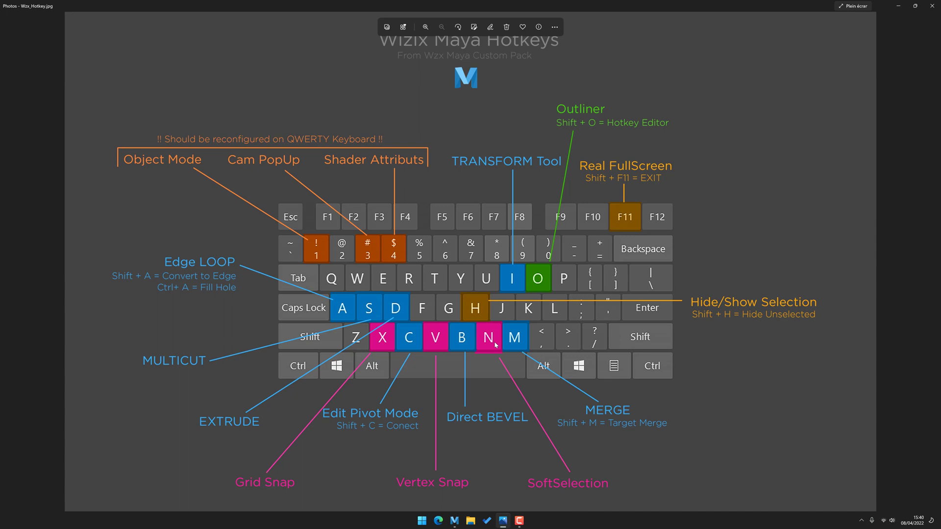
left_click(899, 6)
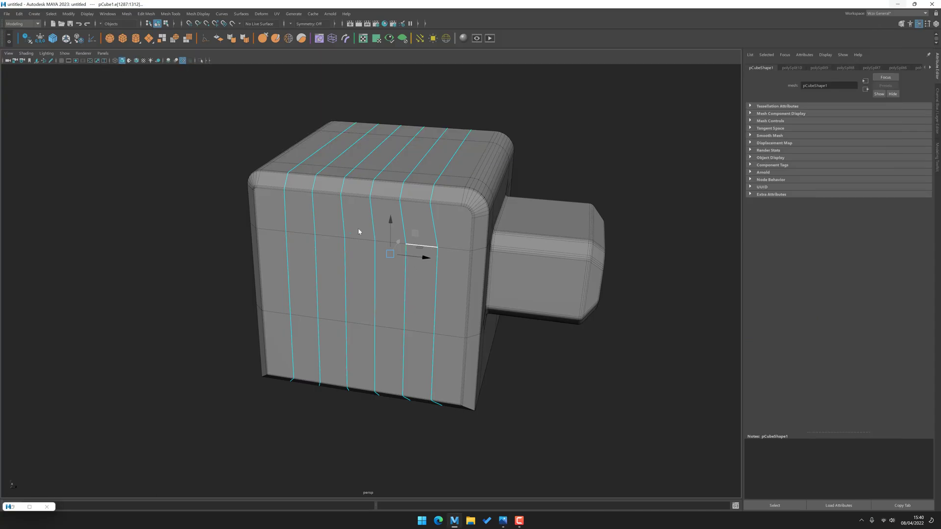
left_click(413, 211)
key("b")
left_click_drag(402, 226, 292, 288)
key("b")
Insert two more edge loops across the cube's side face with the Multi-Cut tool and return to object mode.
key("F8")
key("ctrl+shift+x")
left_click(414, 252, "ctrl")
left_click(385, 277, "ctrl")
key("w")
key("F8")
Duplicate the cube model, place the copy apart from the original, and toggle its visibility several times.
scroll(426, 346, "down", 3)
key("ctrl+d")
key("h")
key("h")
key("h")
key("h")
key("h")
key("h")
Hide everything except the selected cube copy, show the hidden original again, and clear the selection.
key("alt+h")
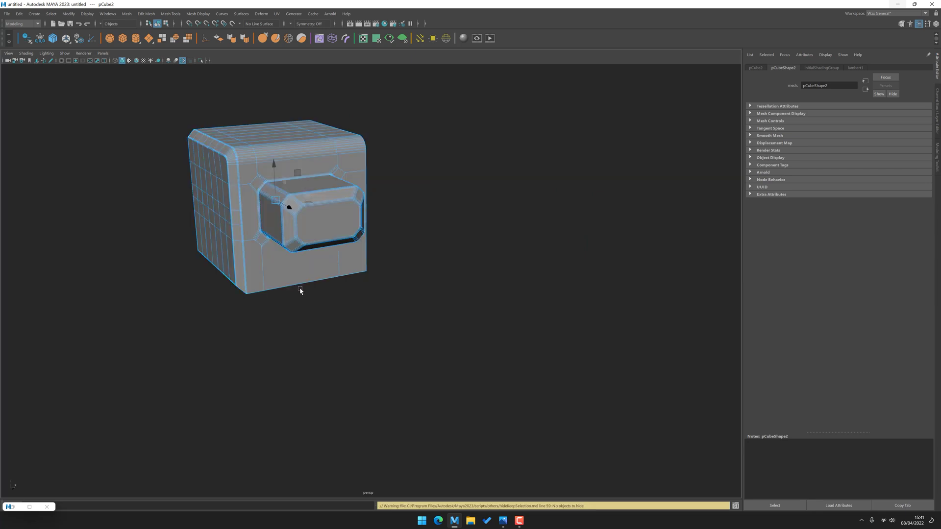
key("ctrl+shift+h")
left_click(309, 352)
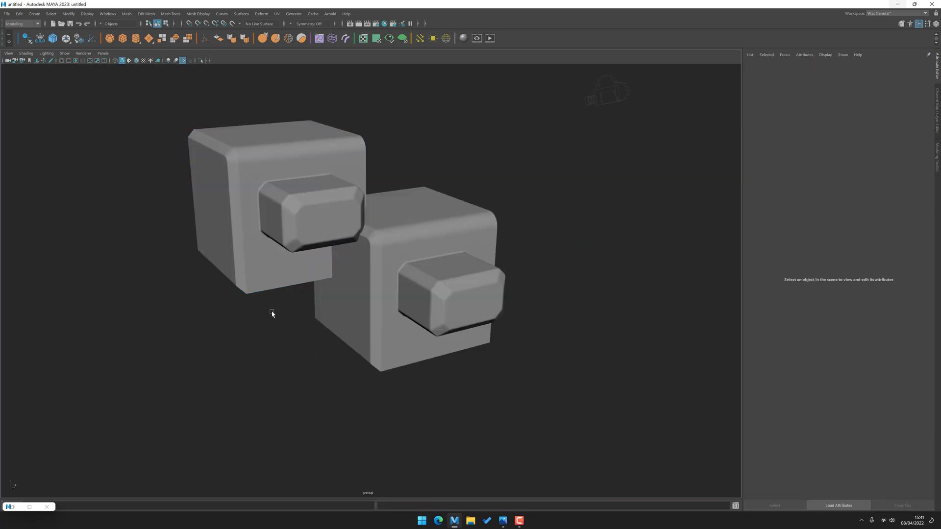
key("f")
Review the hotkey reference image once more, close it, and select the original cube model.
left_click(505, 522)
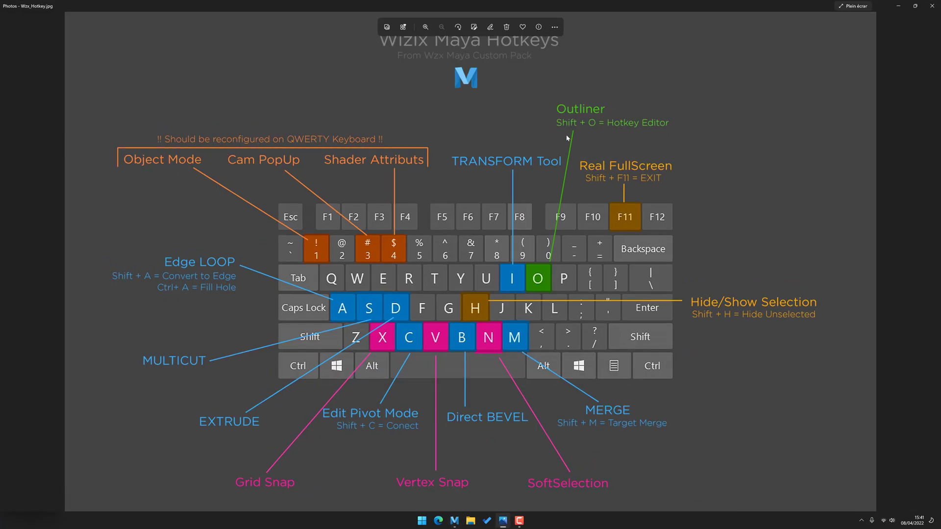
left_click(932, 6)
left_click(463, 199)
left_click_drag(463, 198, 495, 206, "alt")
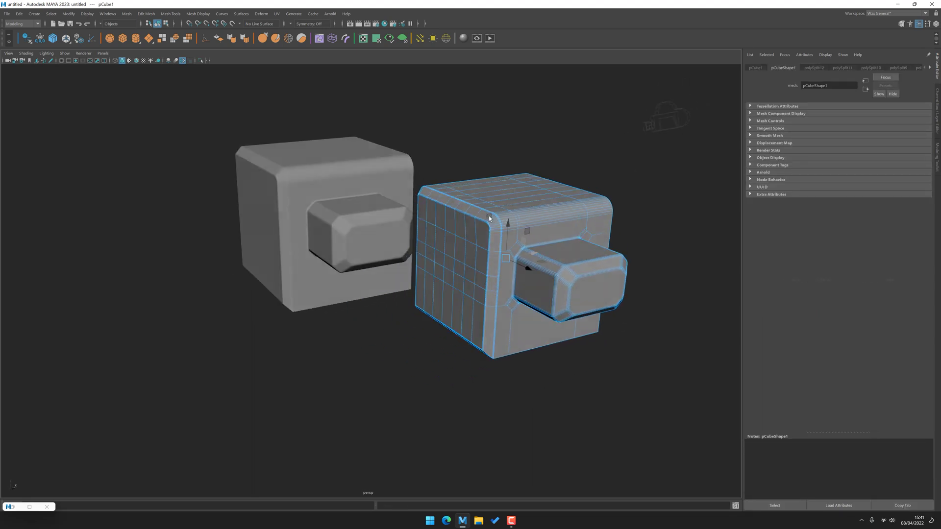